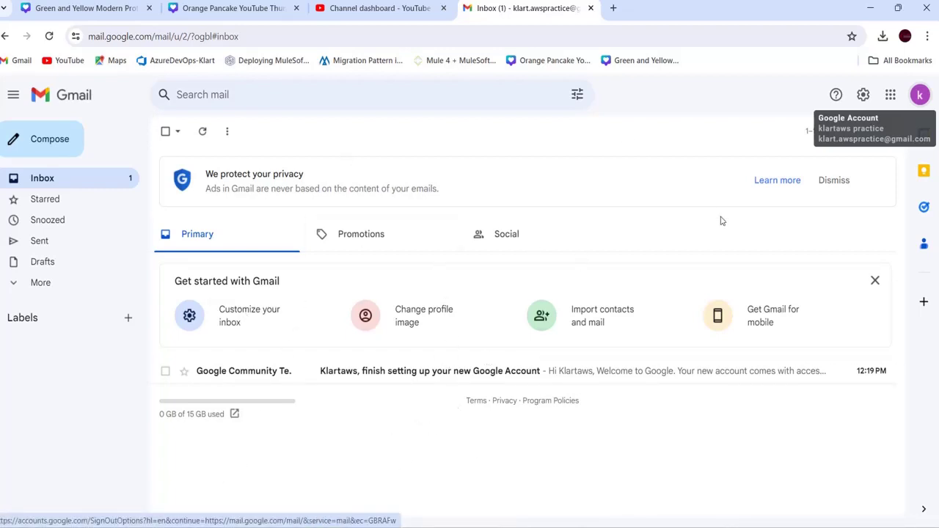
Dismiss Gmail's 'We protect your privacy' notice and check which Google account is signed in
left_click(834, 181)
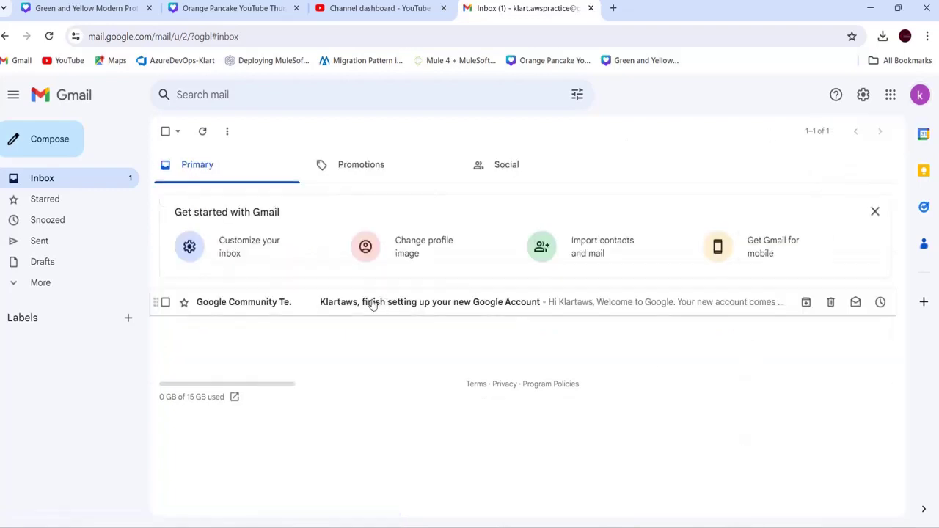
left_click(920, 94)
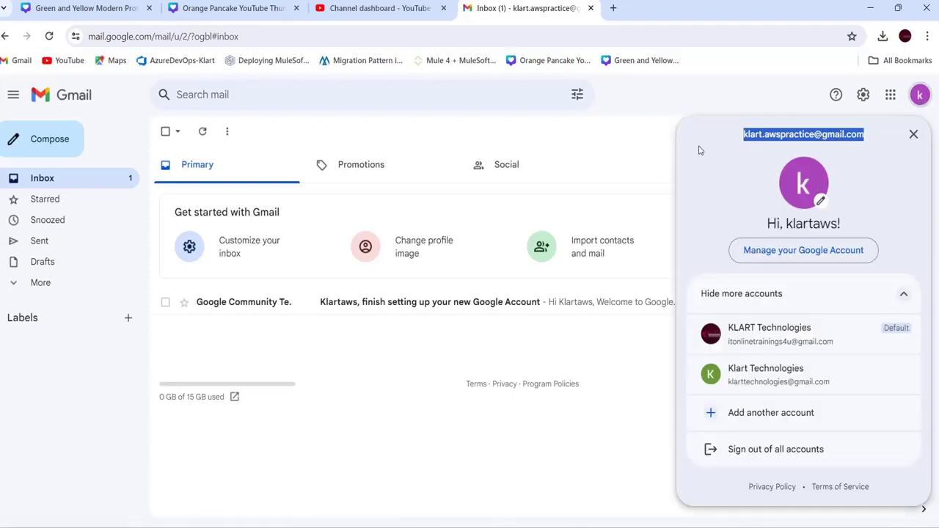
left_click(634, 142)
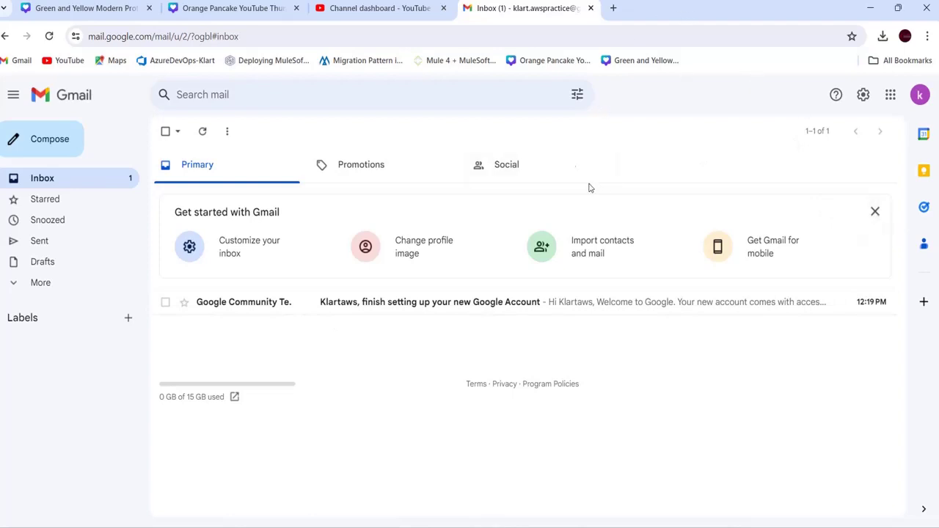
In a new tab, Google 'aws free tier account' and open the sponsored AWS Free Tier result
left_click(614, 9)
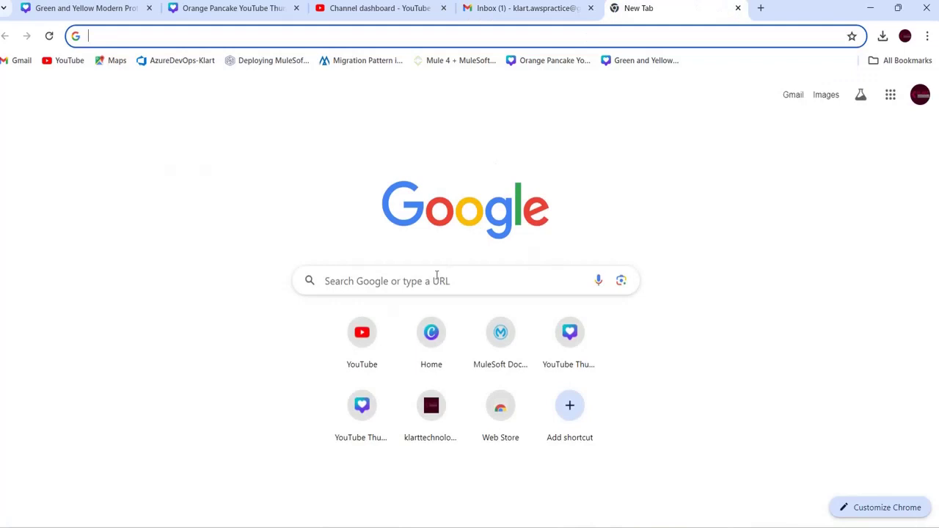
left_click(436, 276)
type("aws")
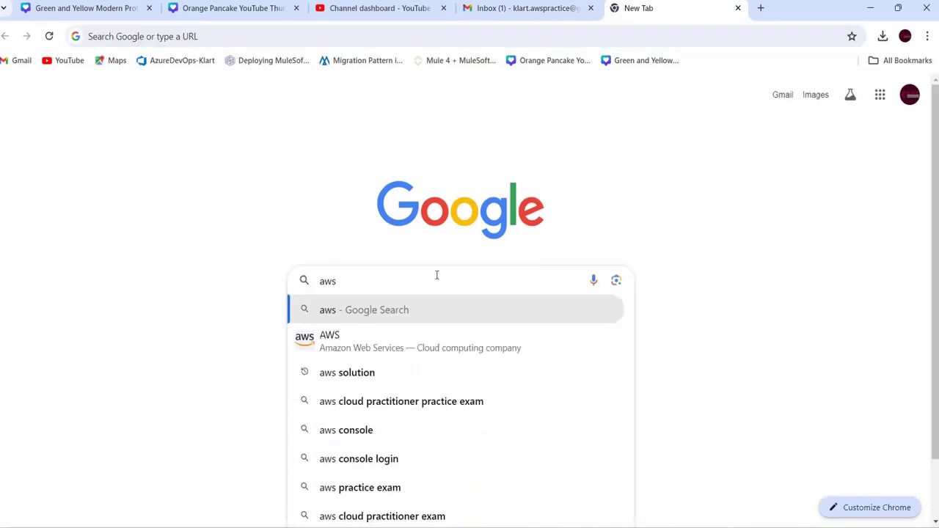
type(" free tier")
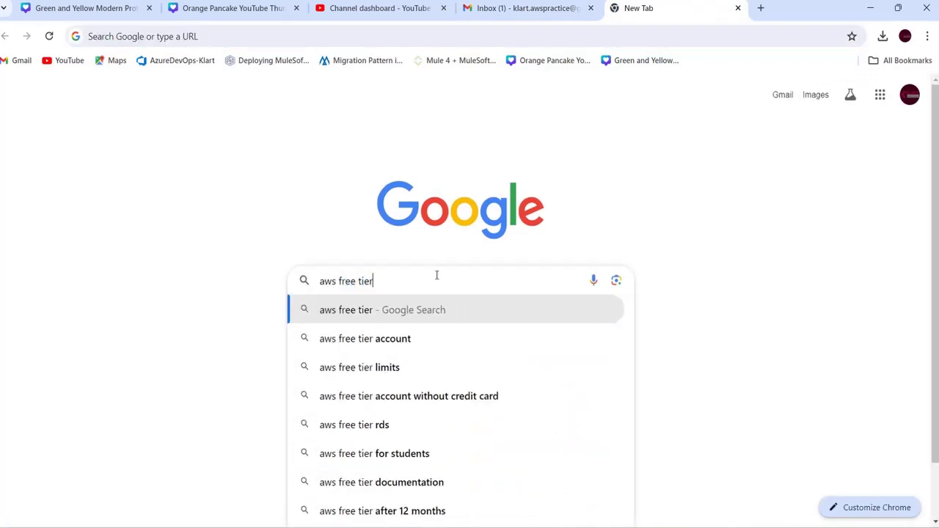
left_click(372, 342)
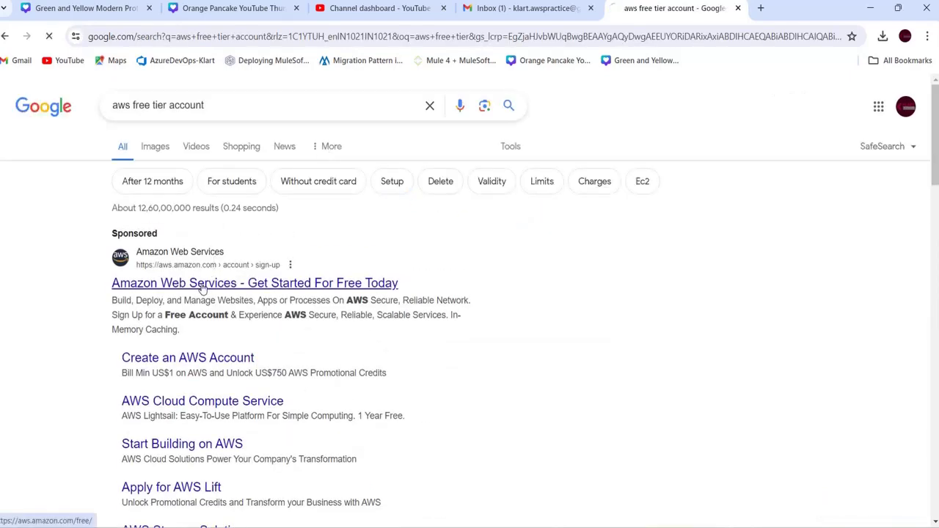
left_click(203, 289)
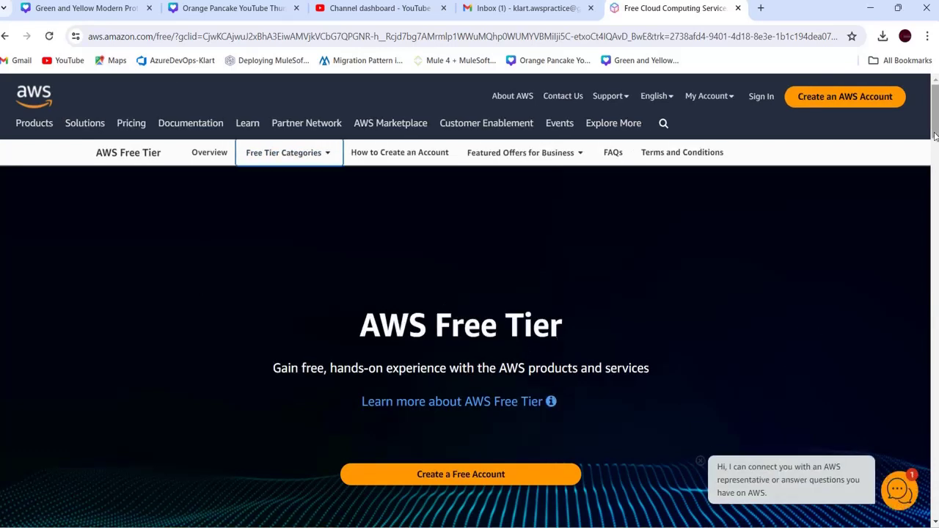
Scroll the AWS Free Tier page past Three Types of Offers to the Free Tier details
left_click_drag(935, 135, 935, 209)
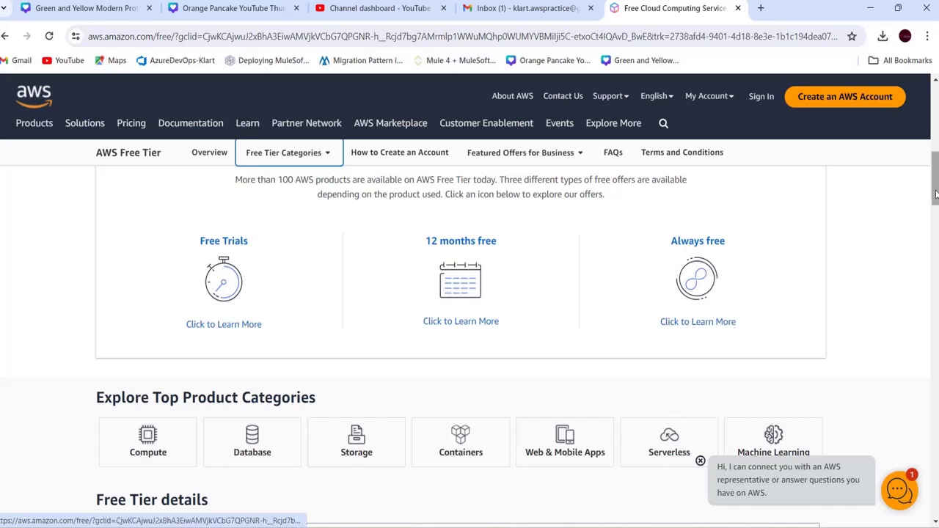
left_click_drag(936, 197, 937, 184)
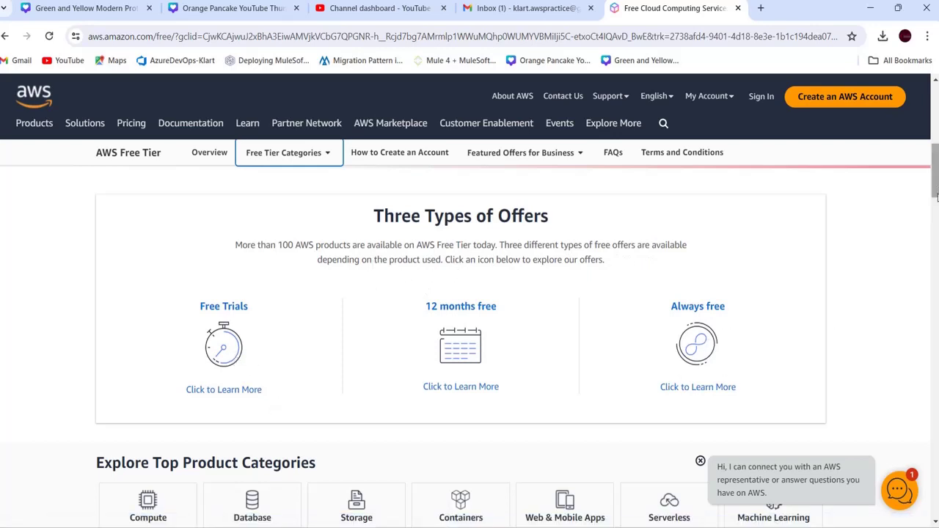
scroll(937, 270, "down", 4)
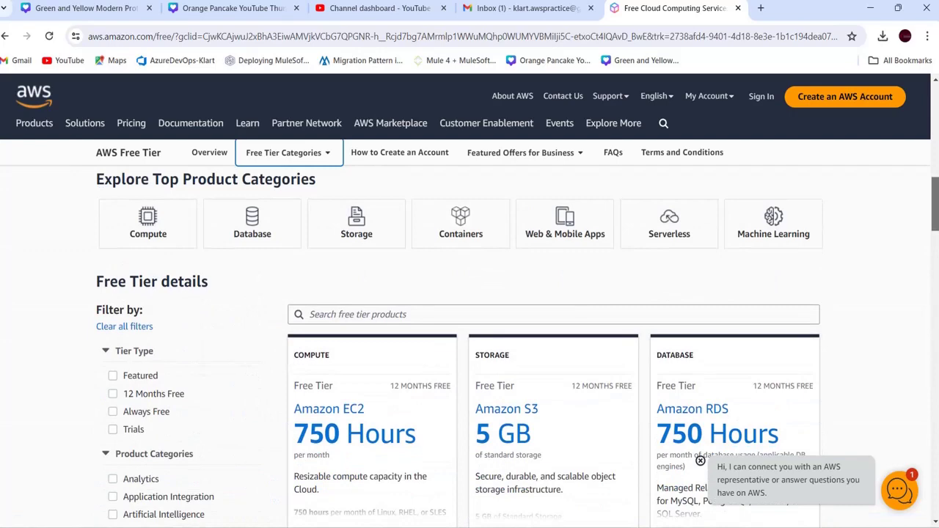
scroll(937, 271, "down", 3)
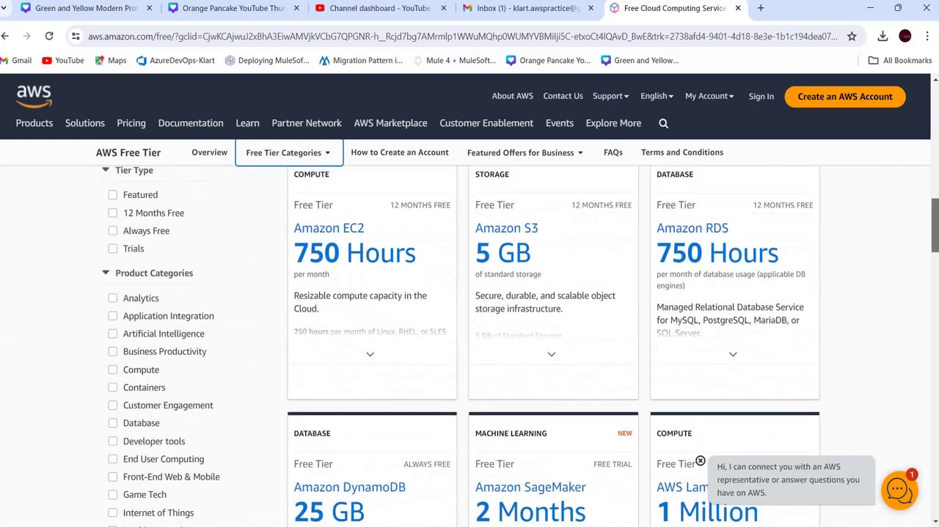
scroll(937, 271, "down", 2)
scroll(937, 271, "up", 4)
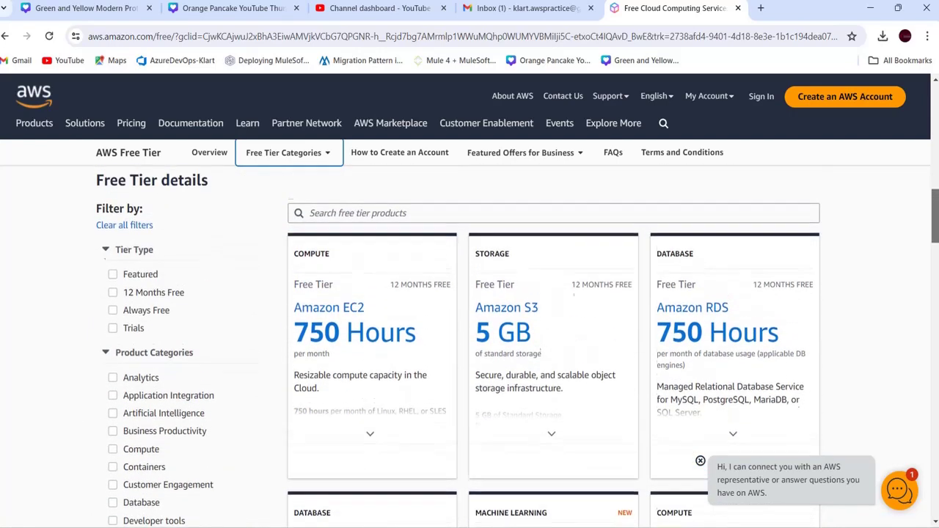
Filter the Free Tier products to Always Free and review cards like DynamoDB 25 GB and Lambda
left_click(114, 332)
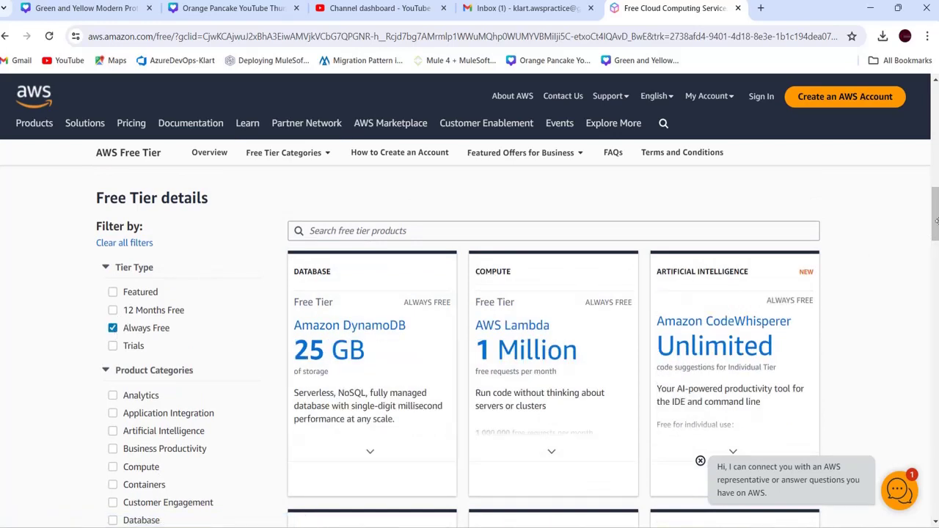
left_click_drag(935, 231, 935, 240)
mouse_move(421, 299)
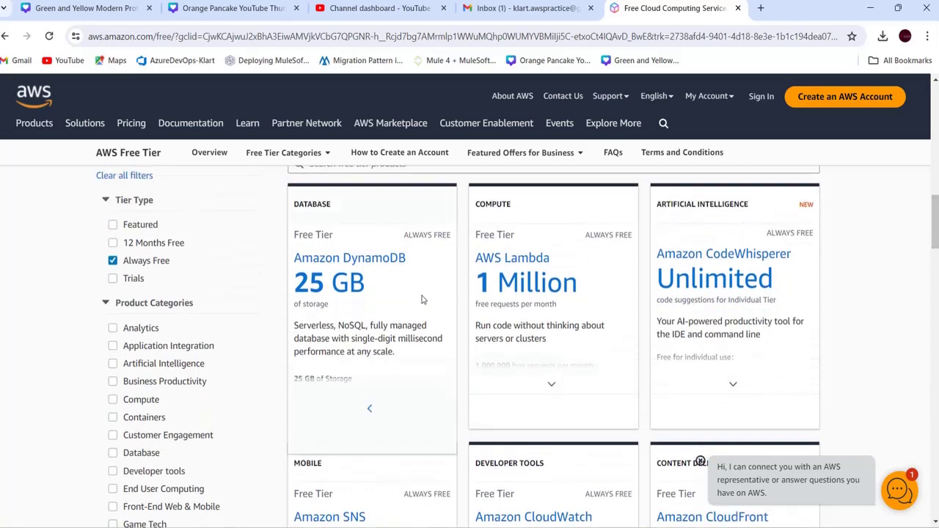
mouse_move(550, 258)
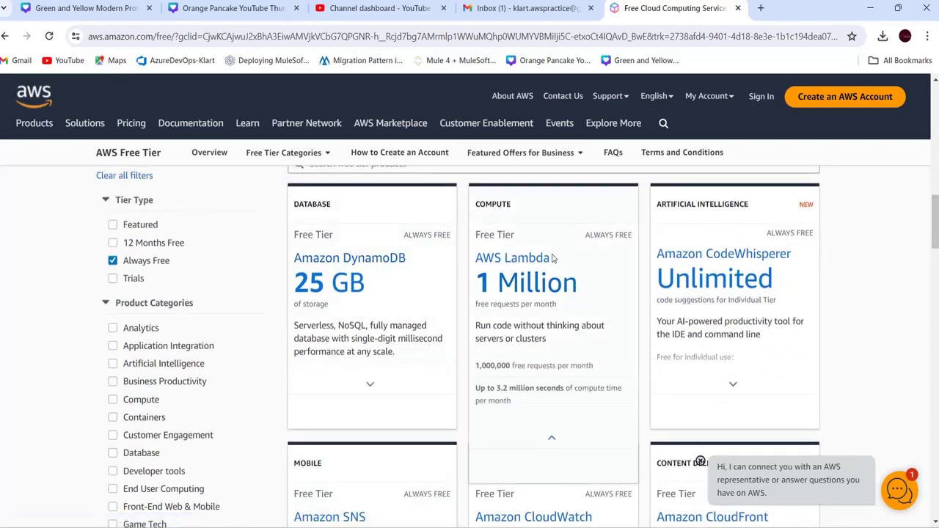
mouse_move(743, 267)
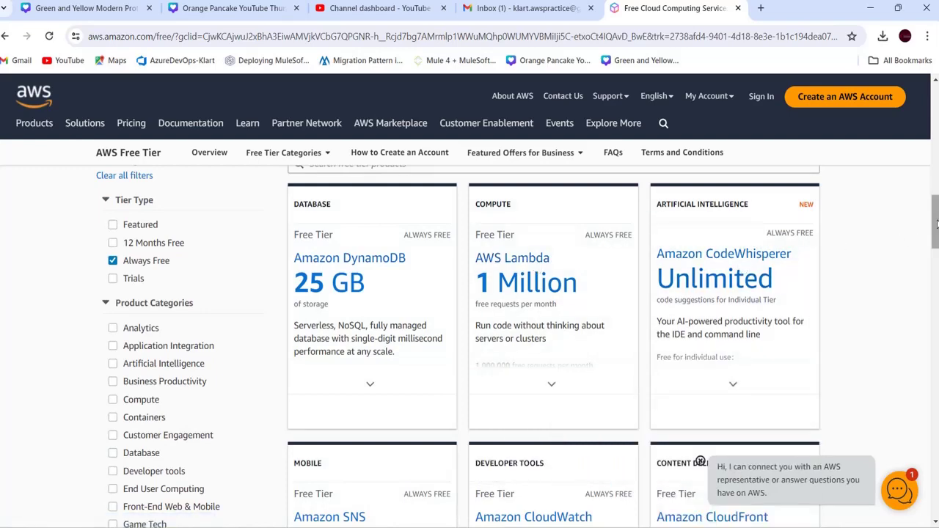
left_click_drag(936, 224, 936, 194)
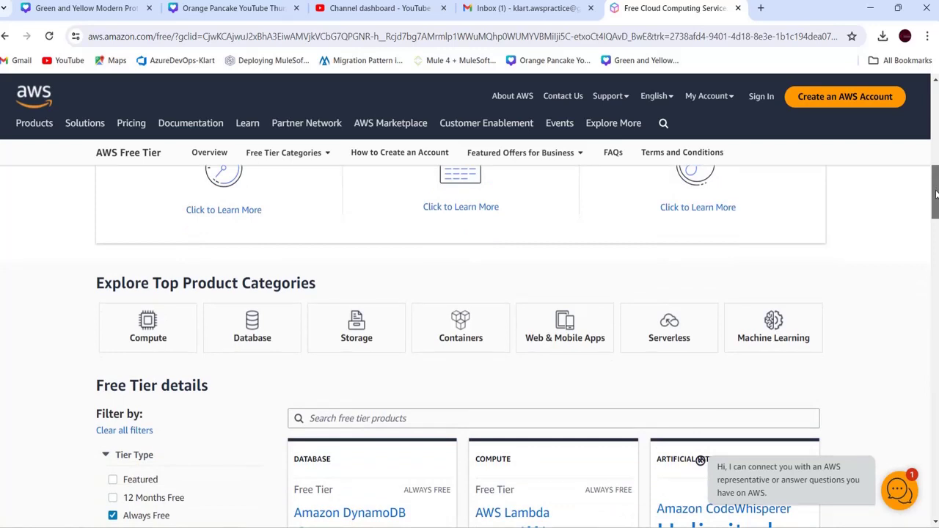
left_click_drag(936, 193, 937, 184)
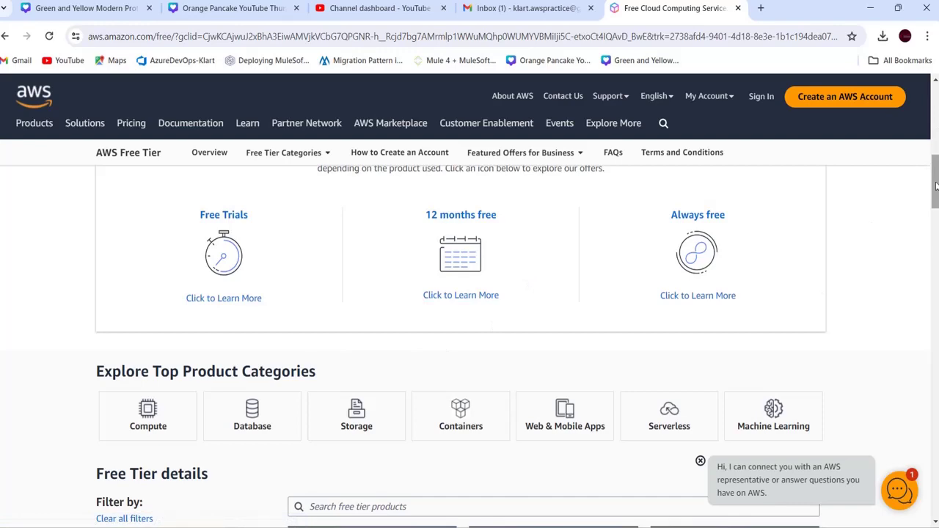
left_click_drag(935, 187, 937, 209)
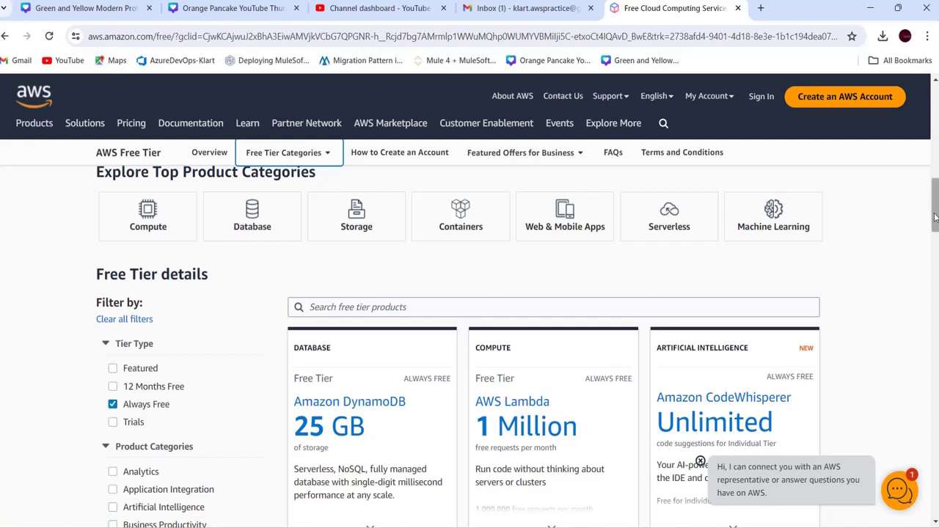
left_click_drag(936, 220, 936, 191)
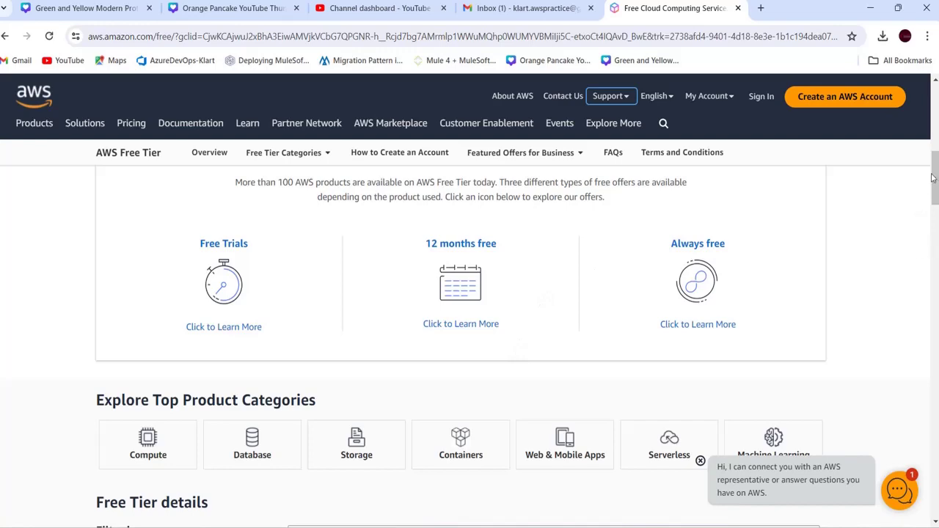
left_click_drag(934, 179, 930, 217)
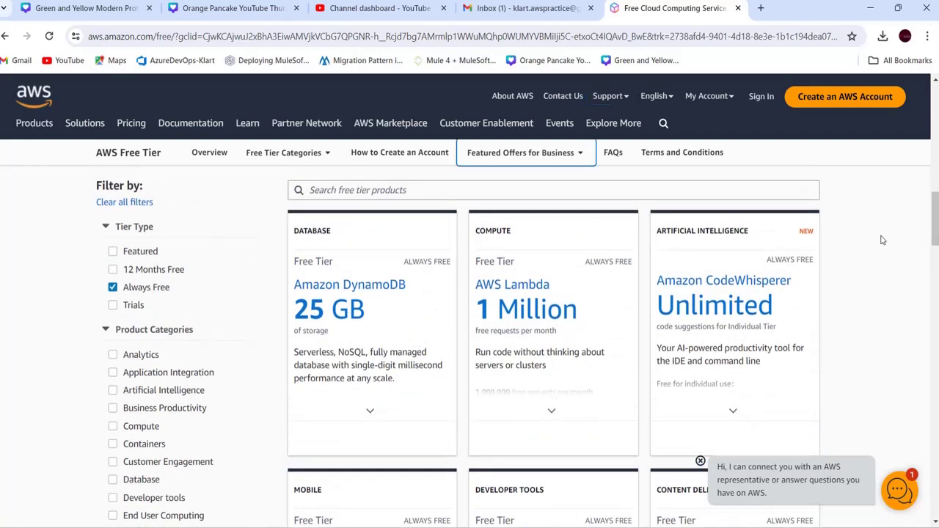
left_click_drag(934, 235, 934, 195)
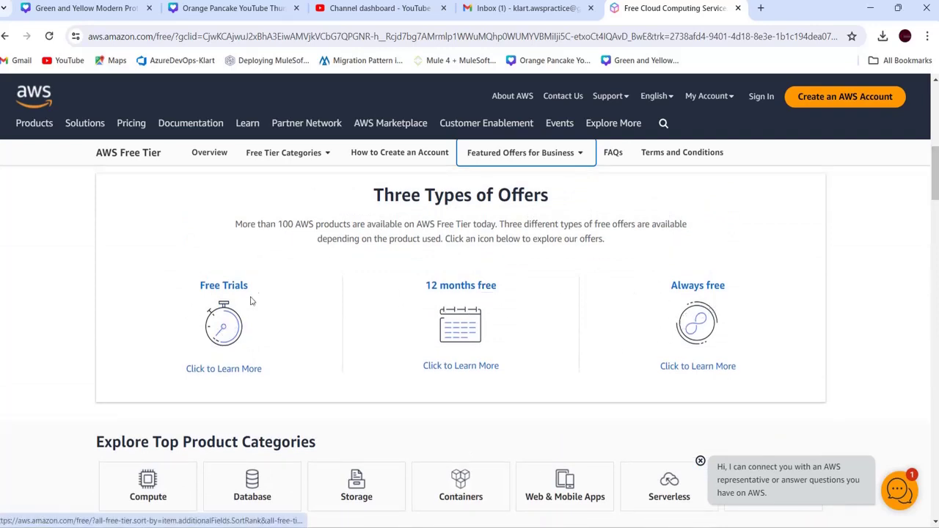
left_click_drag(934, 195, 935, 238)
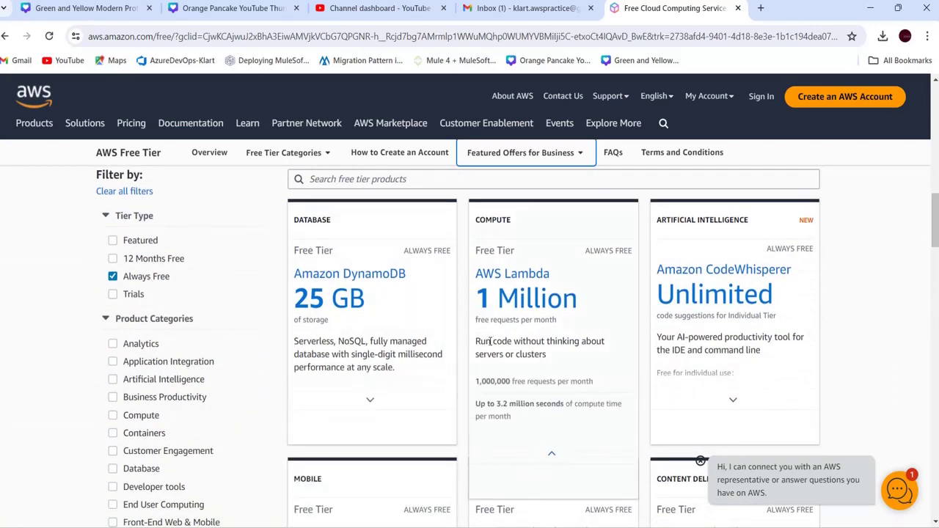
mouse_move(352, 242)
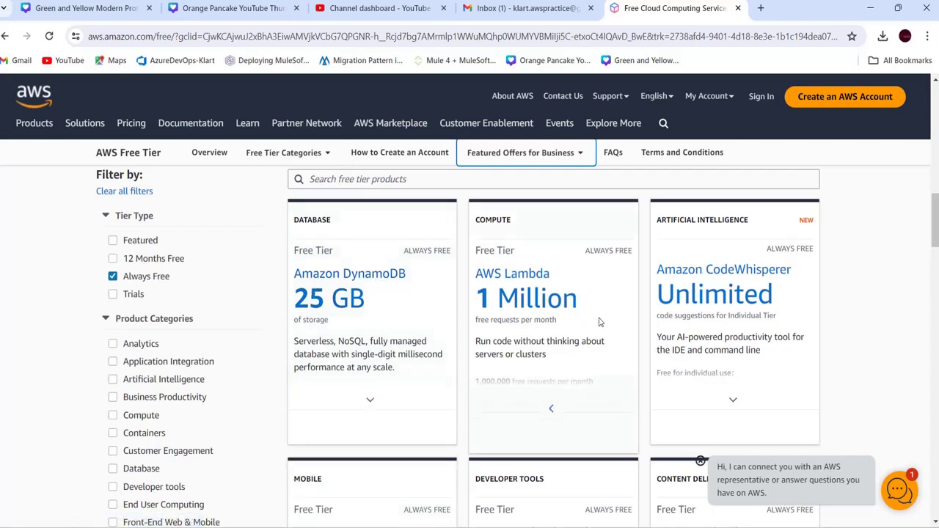
mouse_move(591, 332)
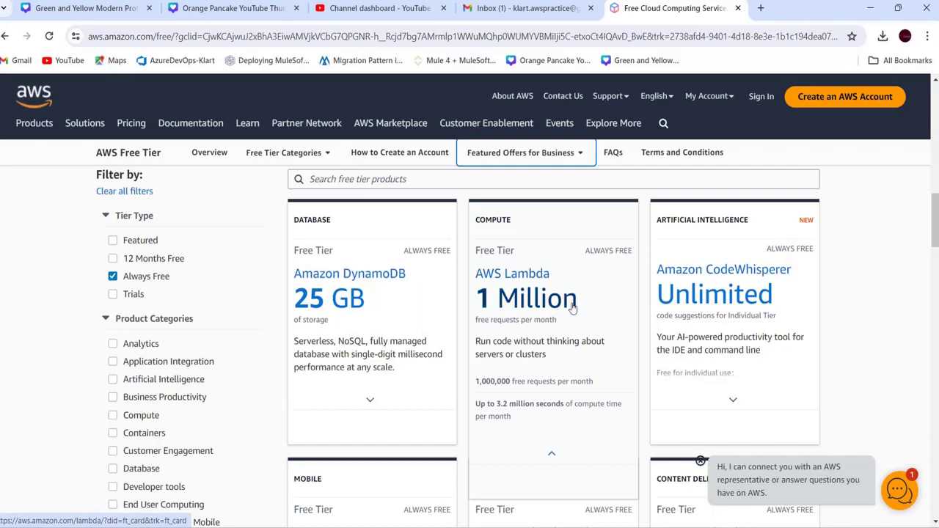
mouse_move(709, 244)
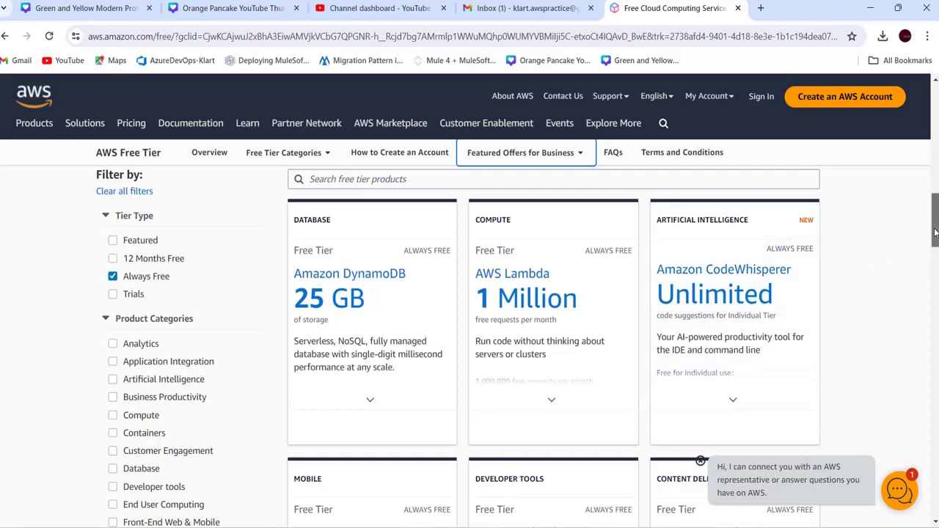
left_click_drag(932, 231, 933, 292)
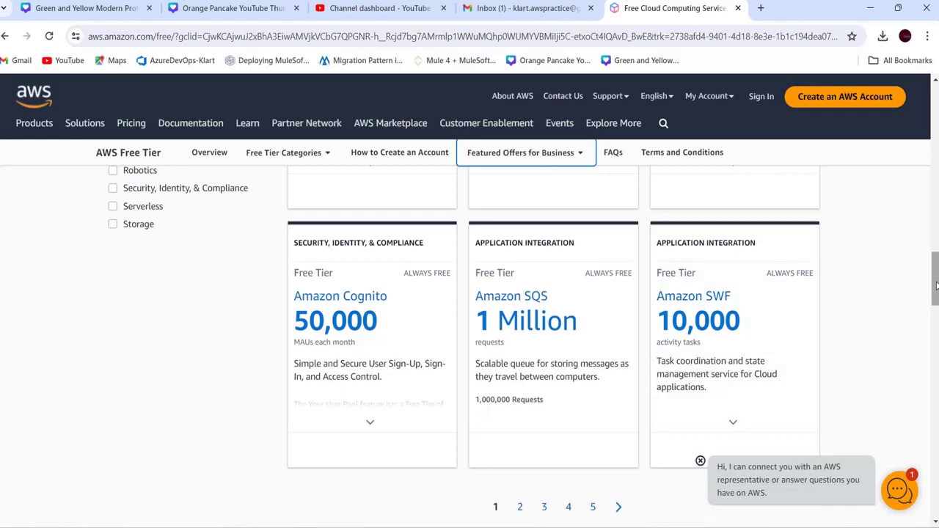
scroll(937, 286, "down", 2)
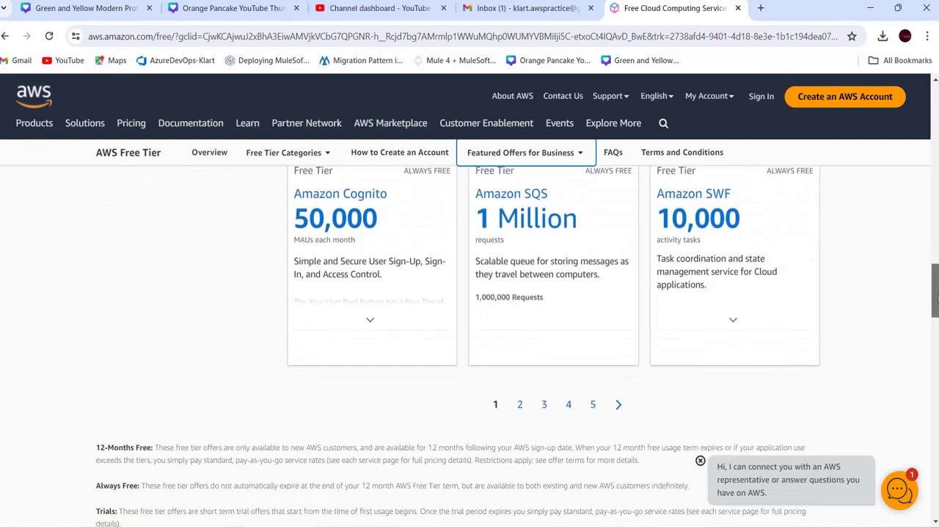
left_click(518, 406)
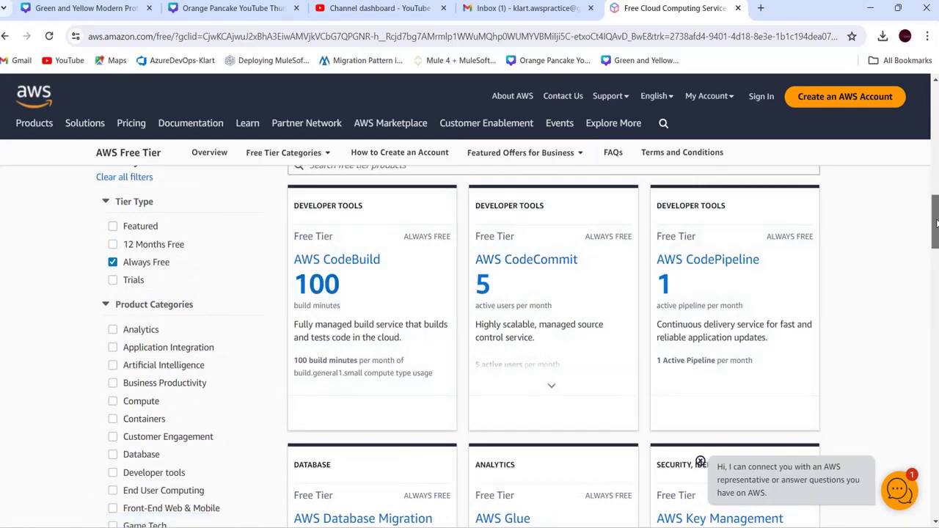
scroll(927, 230, "down", 5)
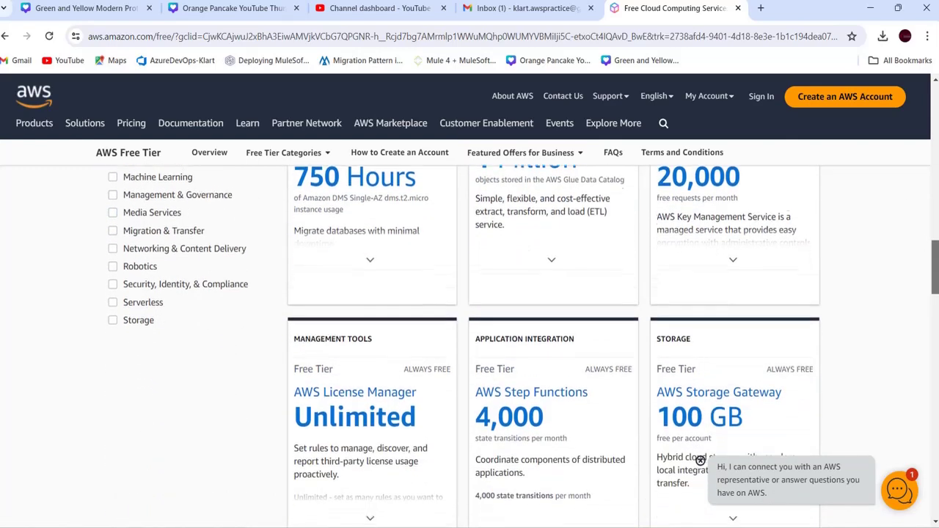
scroll(934, 274, "down", 1)
left_click_drag(934, 274, 935, 195)
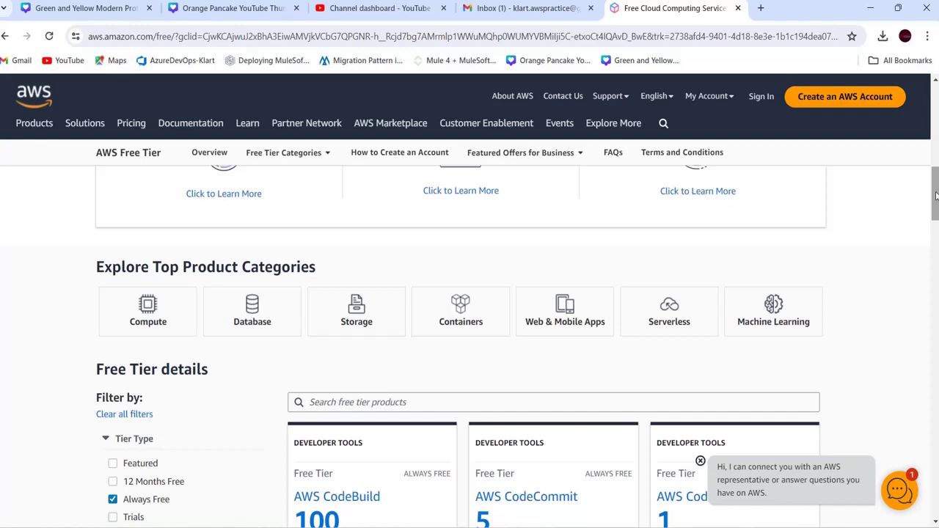
mouse_move(935, 194)
left_mouse_down()
mouse_move(935, 240)
mouse_move(934, 207)
left_mouse_up()
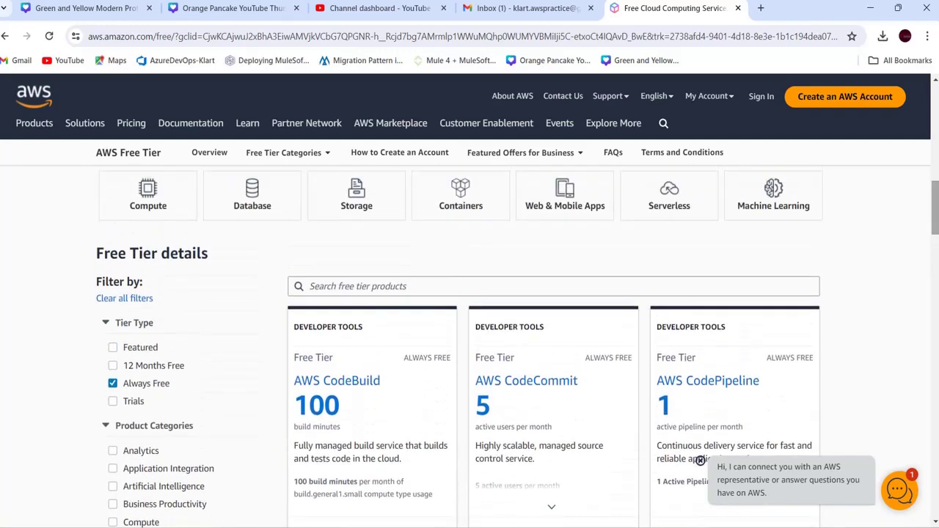
Switch the Tier Type filter from Always Free to 12 Months Free
left_click(112, 367)
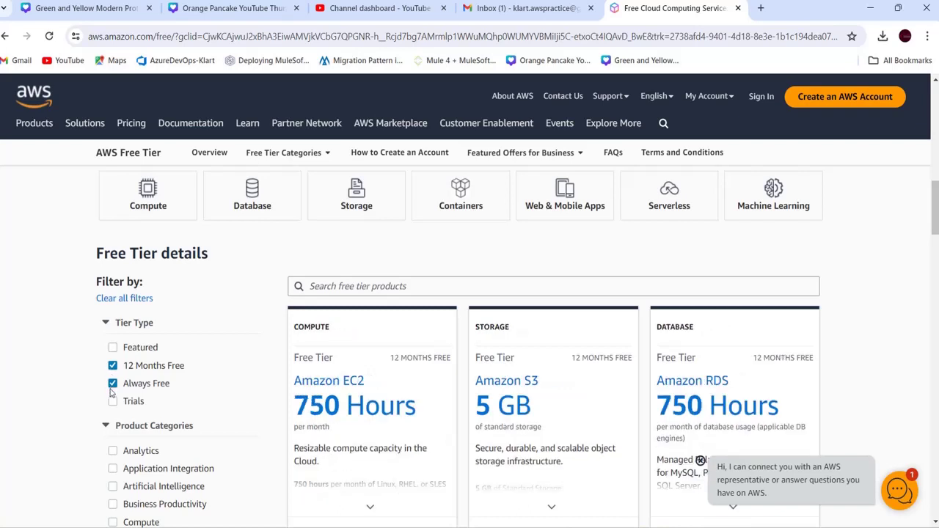
left_click(113, 384)
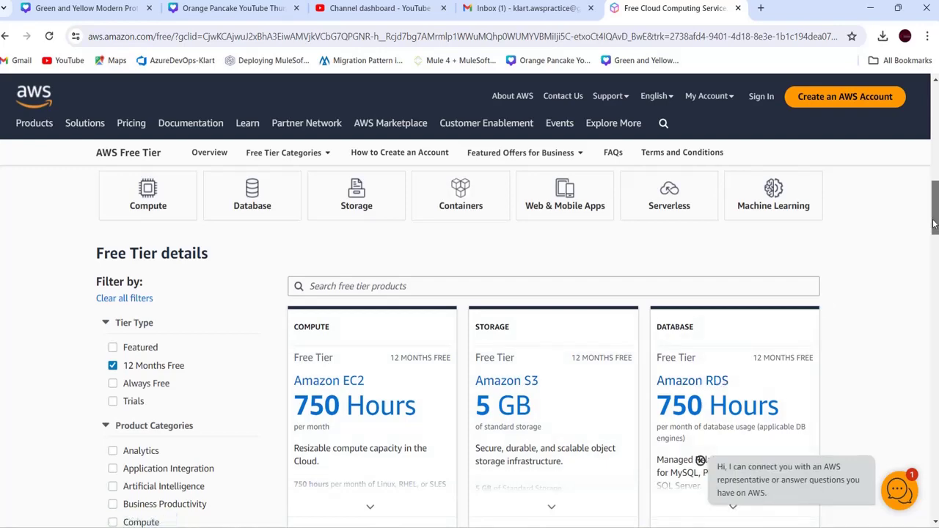
left_click_drag(935, 223, 935, 243)
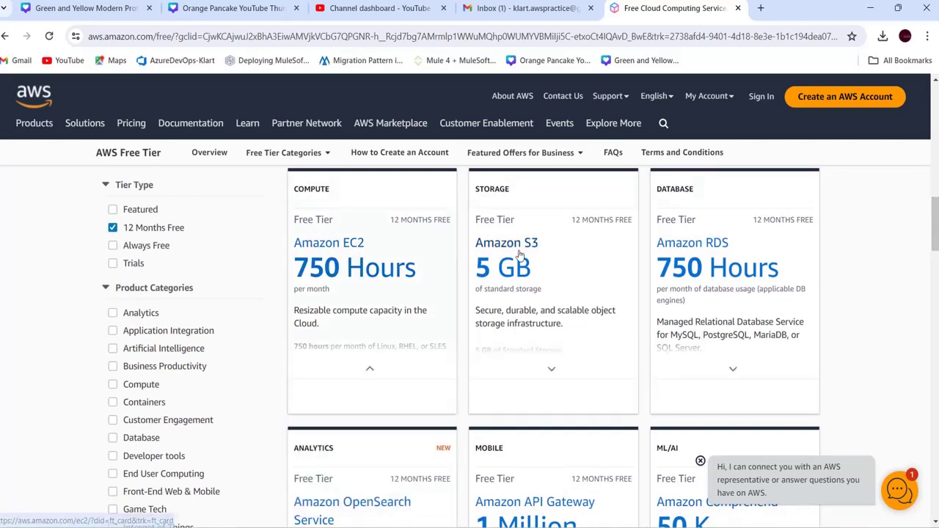
mouse_move(623, 254)
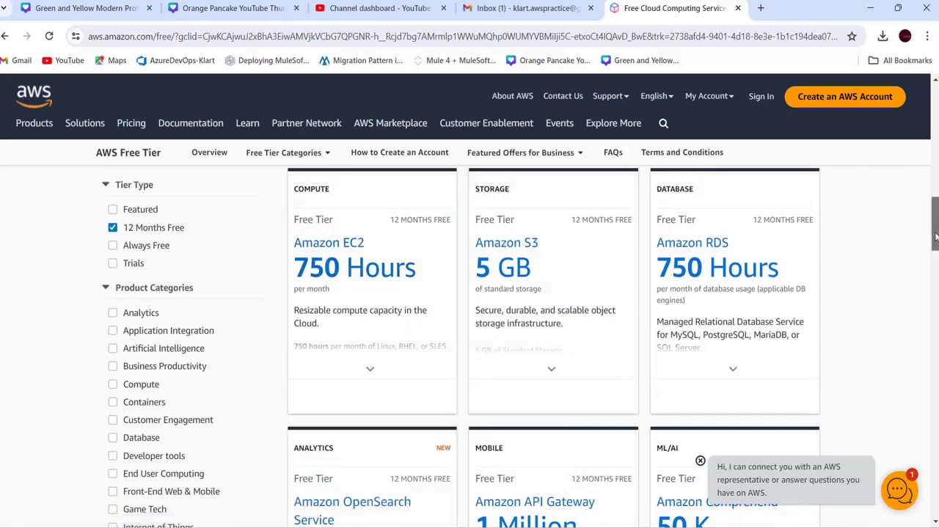
left_click_drag(935, 239, 931, 303)
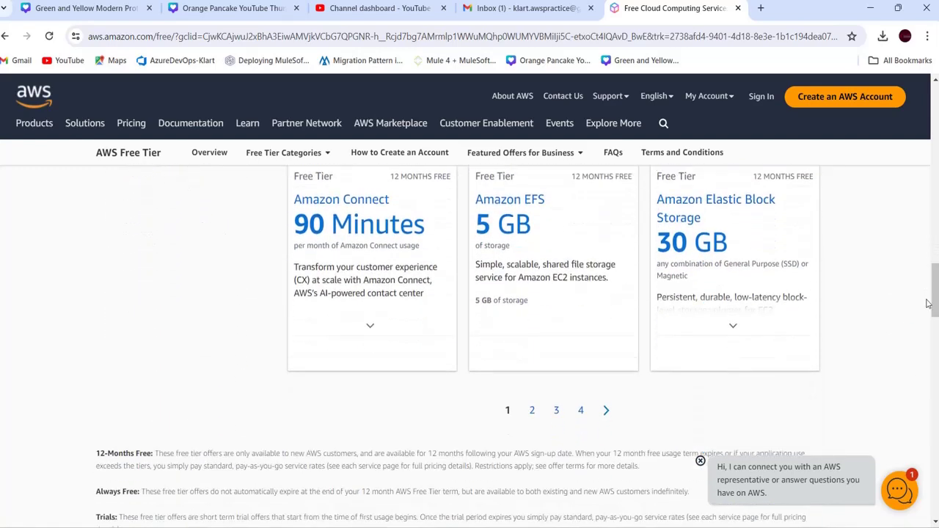
Browse result pages 2, 3 and 4, then scroll back up to Three Types of Offers
left_click(532, 411)
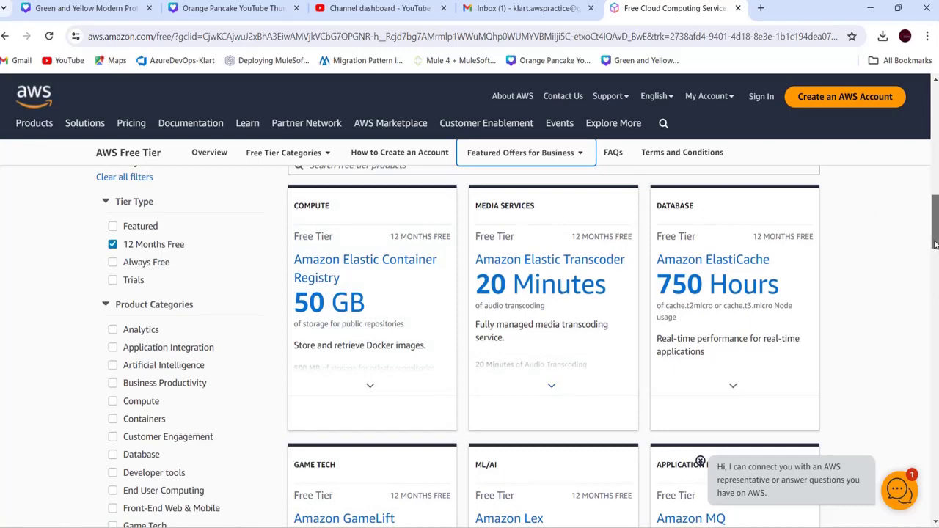
left_click_drag(935, 245, 932, 271)
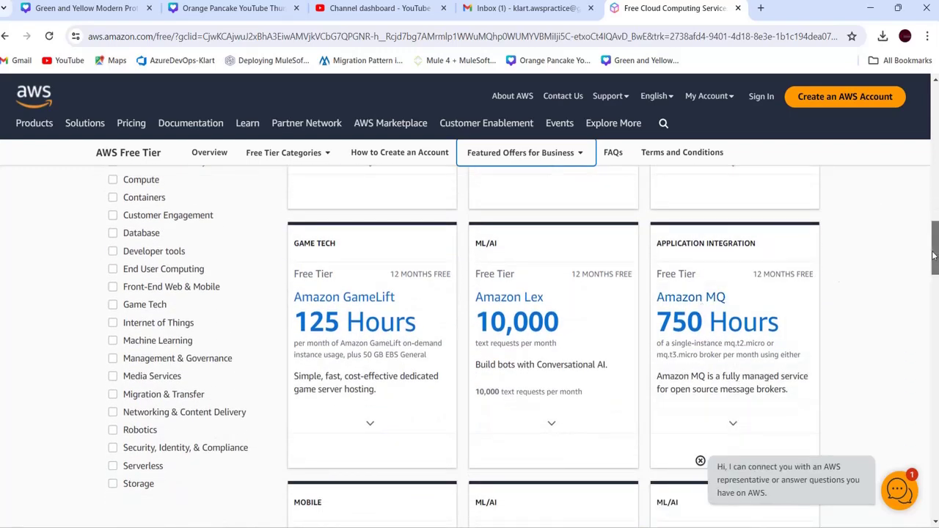
left_click_drag(934, 254, 936, 310)
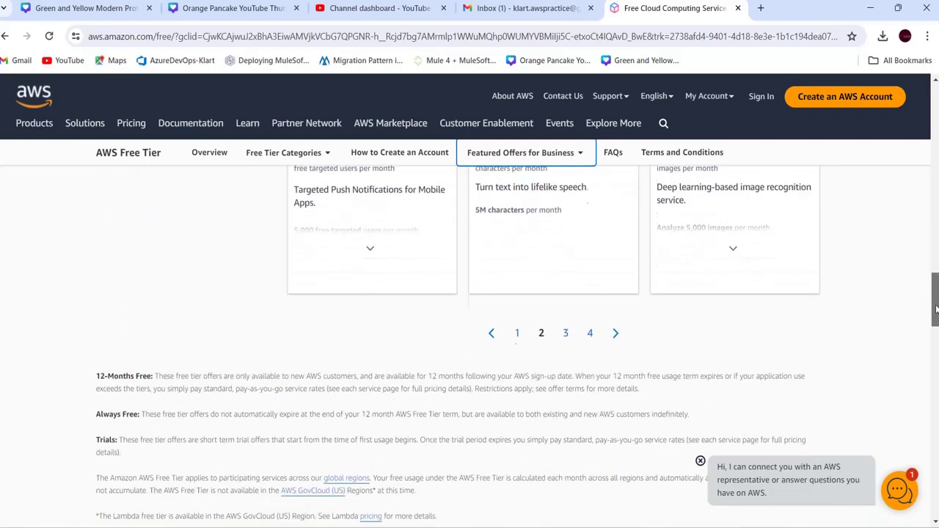
left_click(565, 332)
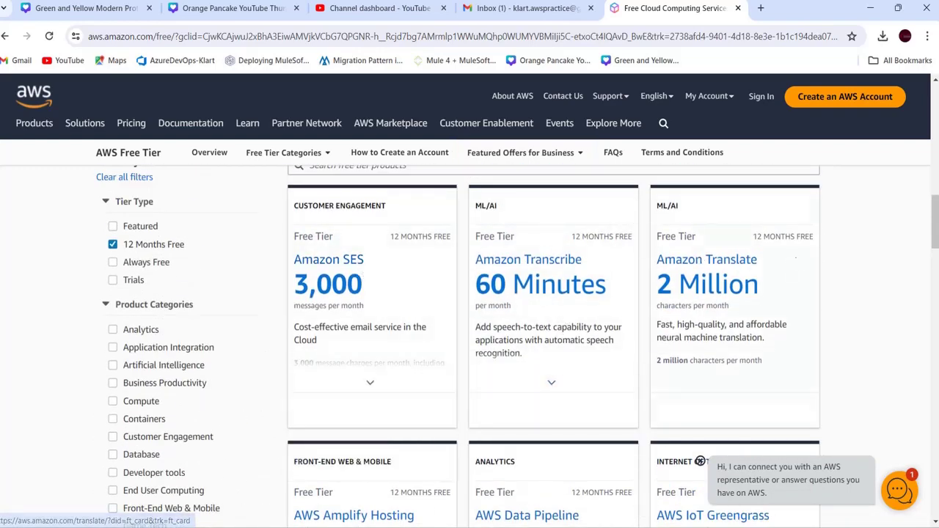
left_click_drag(934, 229, 935, 290)
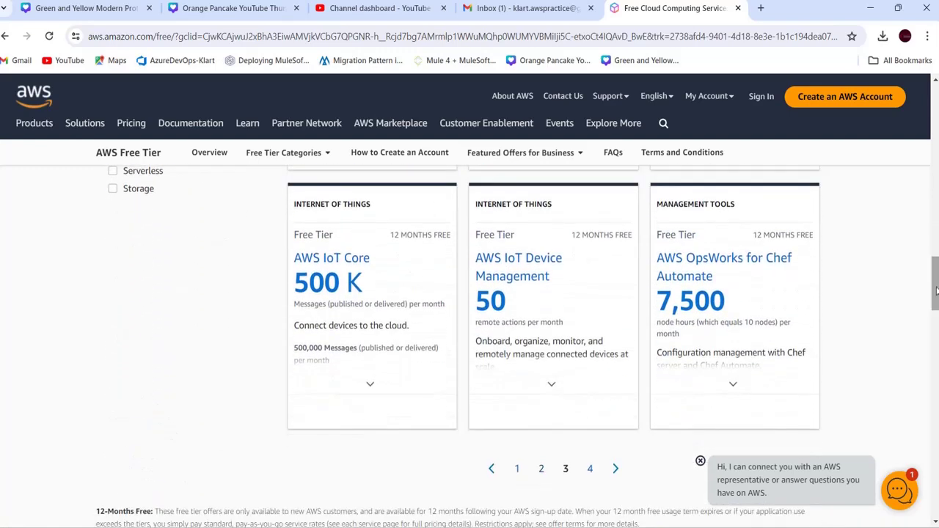
left_click(591, 471)
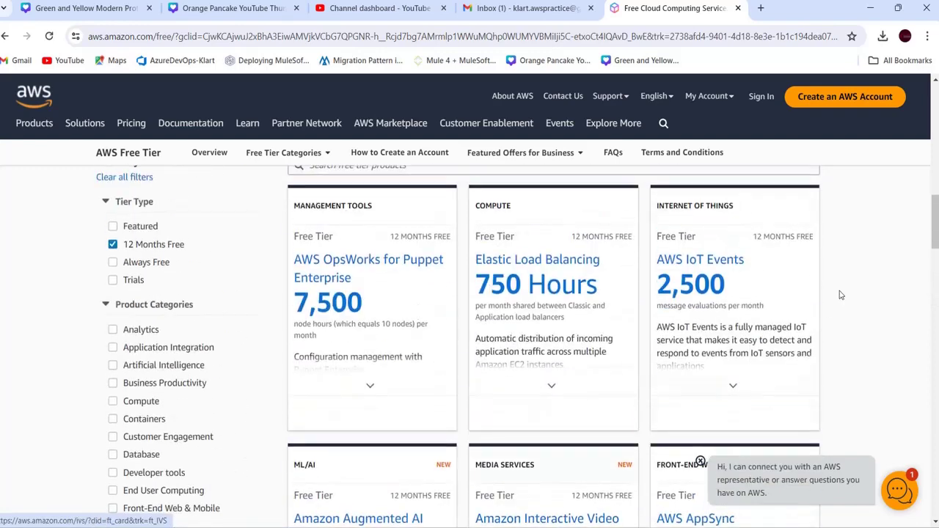
left_click_drag(937, 217, 936, 169)
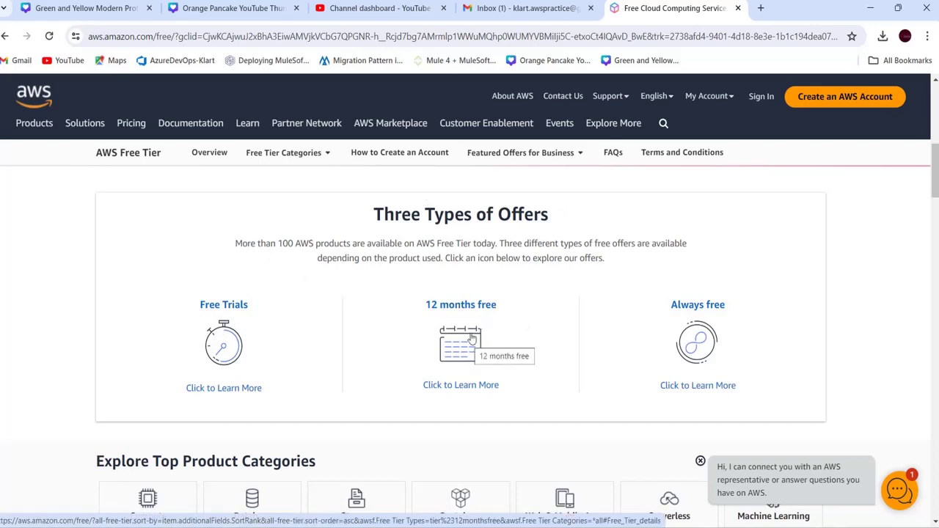
Jump to the 12 months free offers, then start Create an AWS Account from the header
left_click(450, 307)
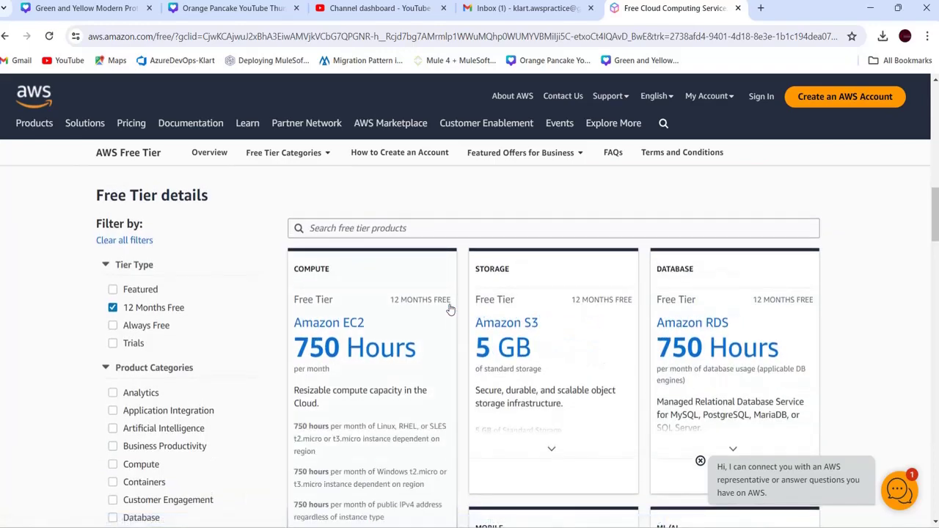
scroll(912, 183, "up", 5)
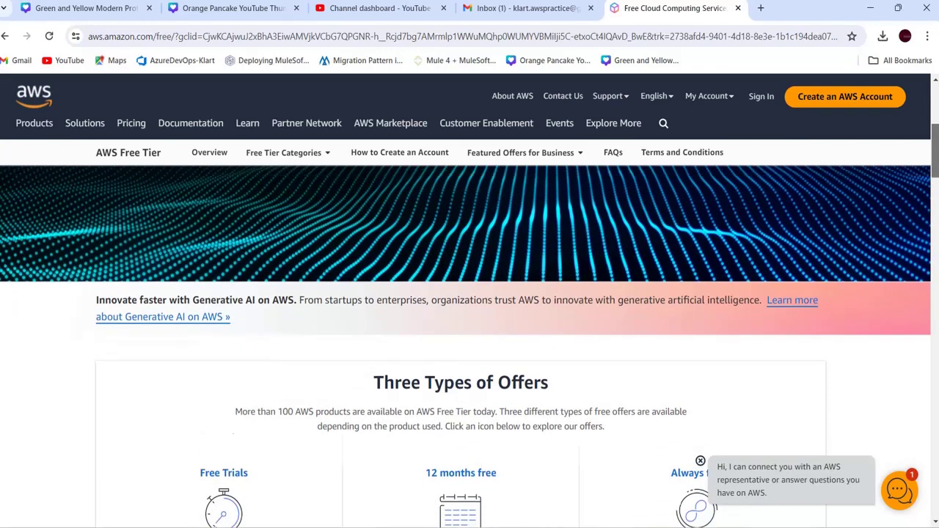
scroll(470, 330, "down", 10)
scroll(807, 221, "up", 15)
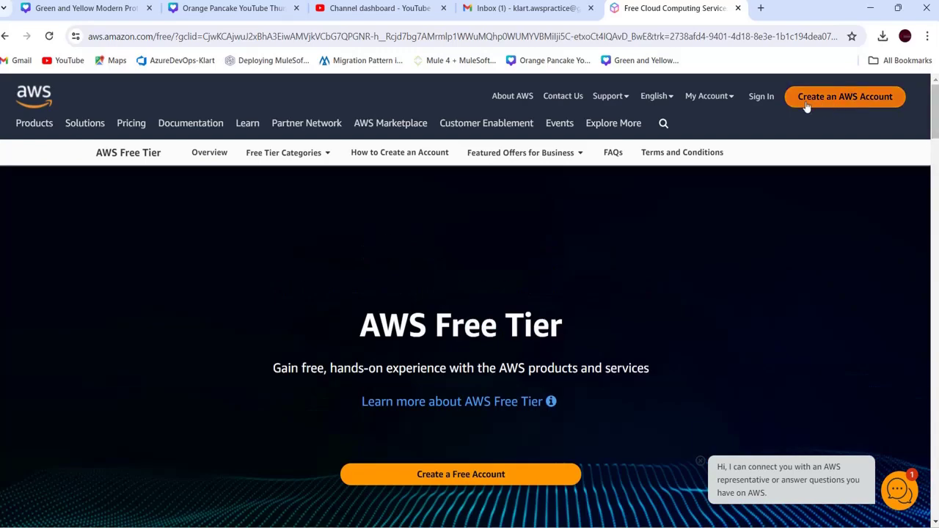
left_click(832, 99)
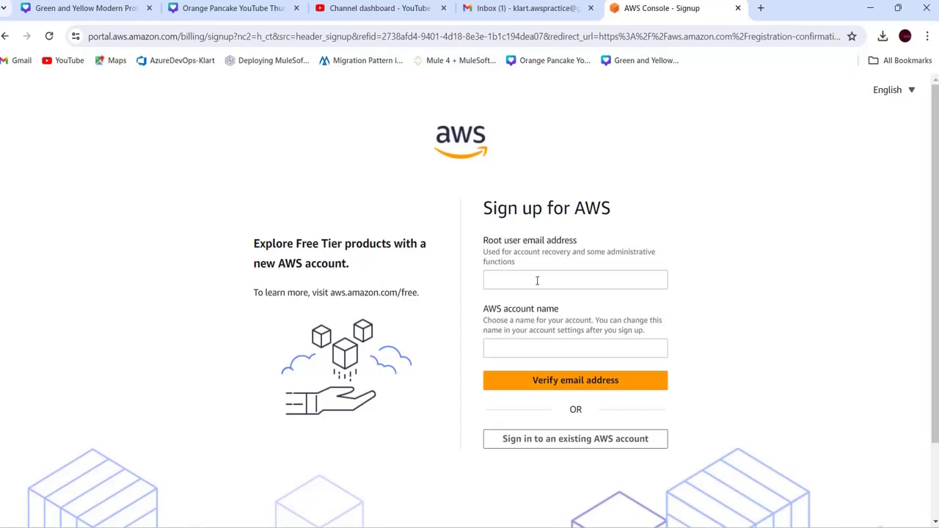
Paste the Gmail address as root user email, name the account 'KLART AWS', and request verification
left_click(537, 281)
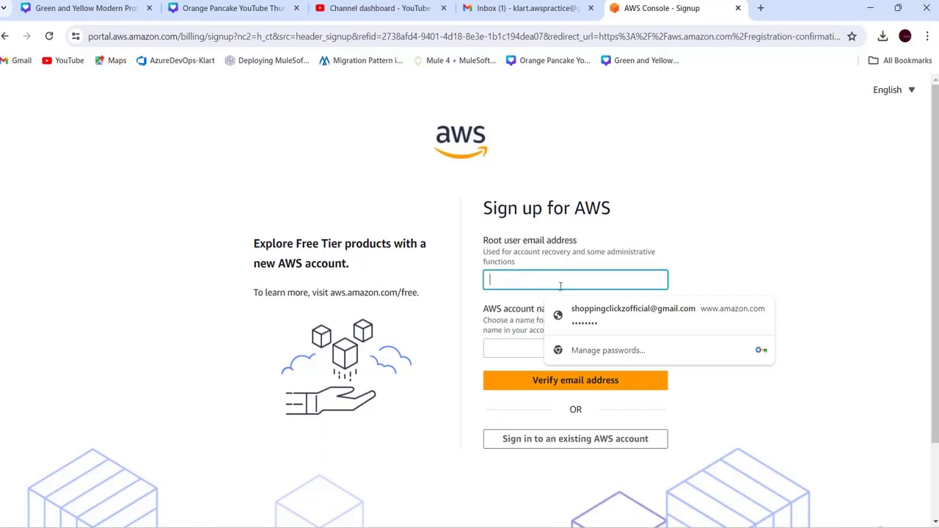
left_click(523, 10)
left_click(919, 94)
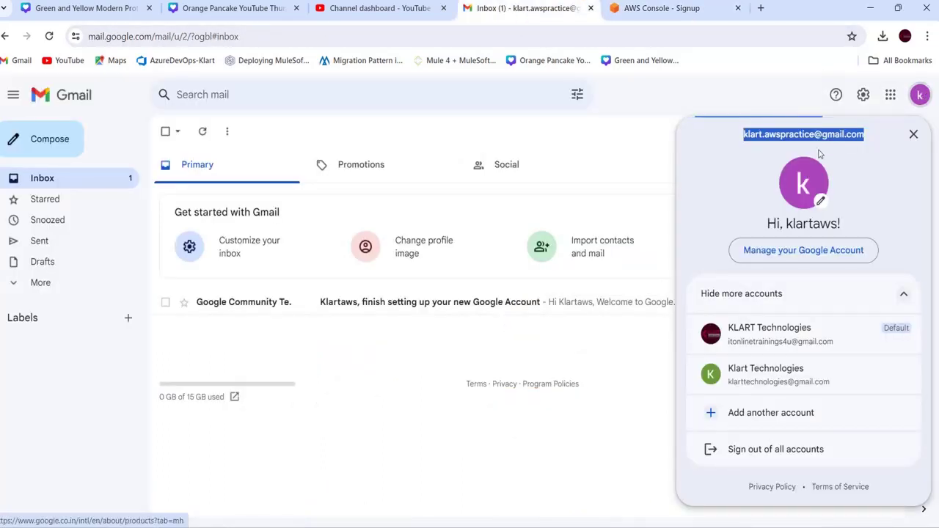
left_click(692, 13)
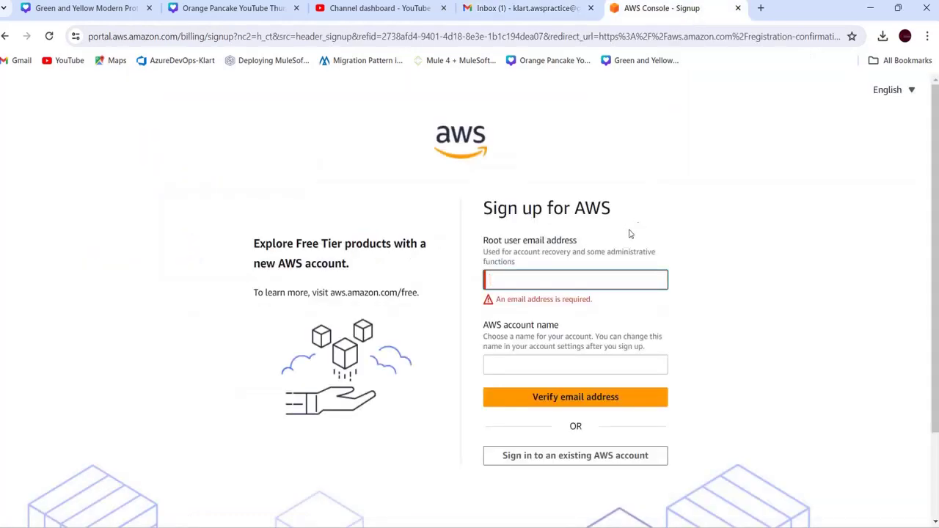
left_click(604, 280)
key("ctrl+v")
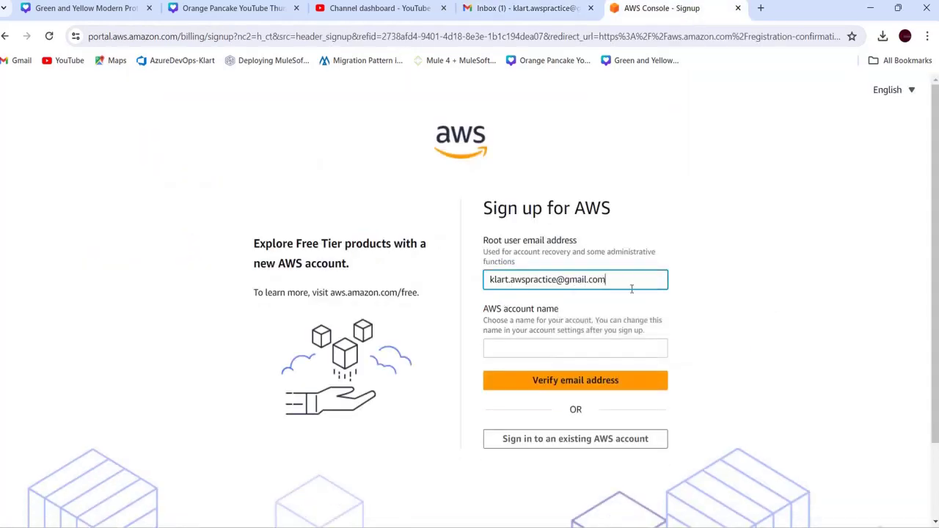
left_click(555, 345)
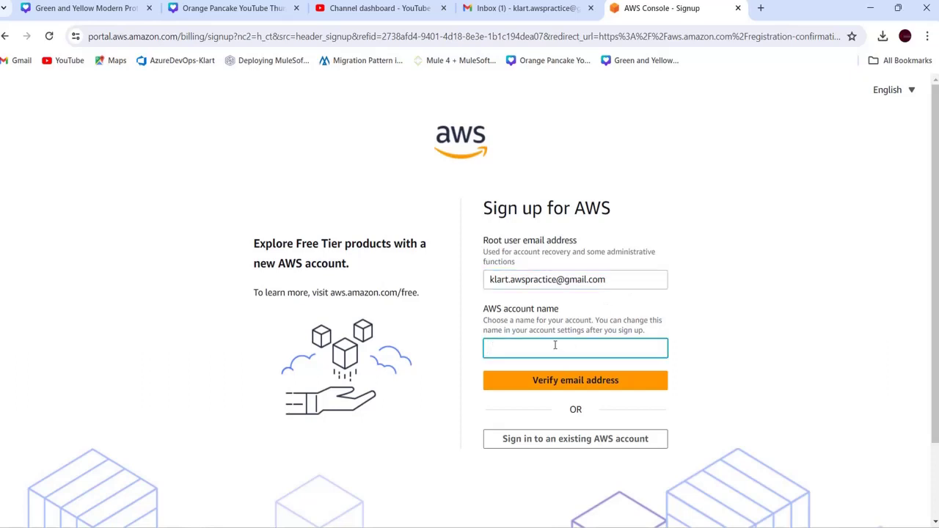
type("KLART AWS")
left_click(562, 391)
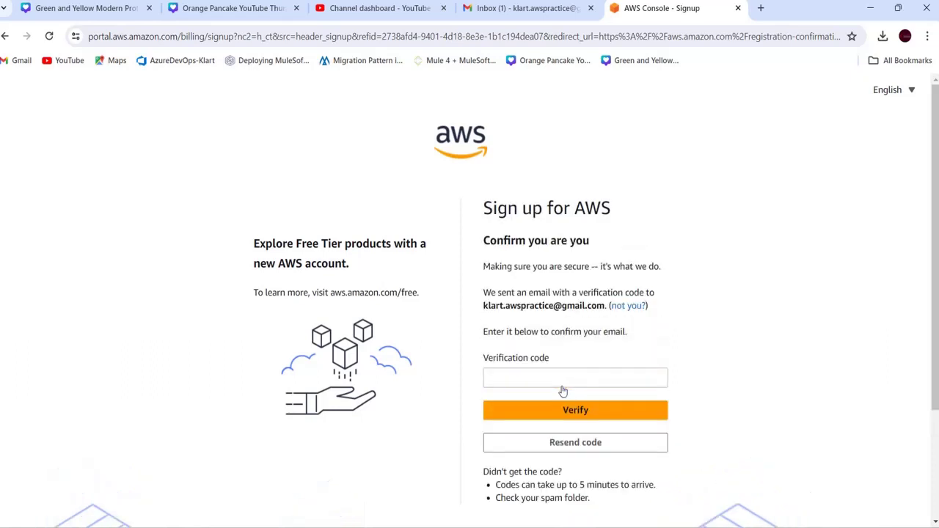
Copy the code from the AWS Email Verification message and submit it on the sign-up page
left_click(525, 15)
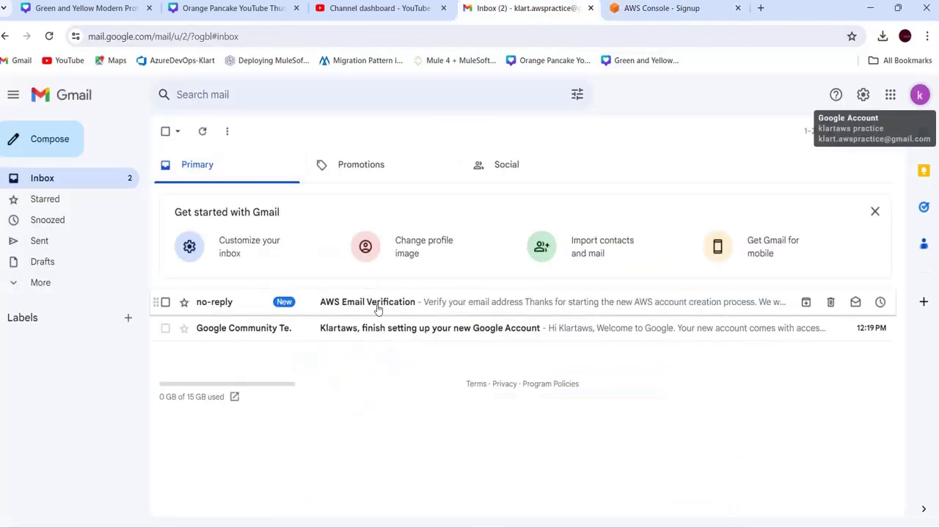
left_click(378, 308)
double_click(526, 439)
key("ctrl+c")
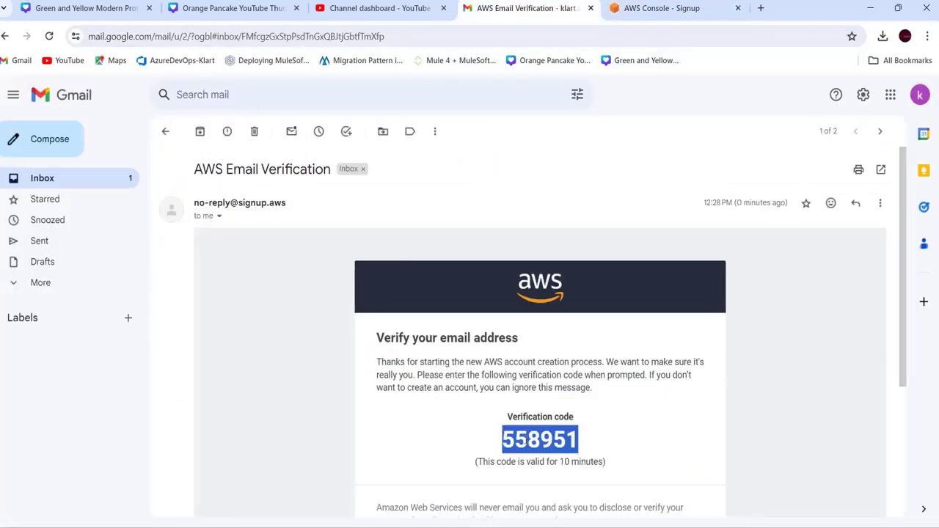
left_click(663, 11)
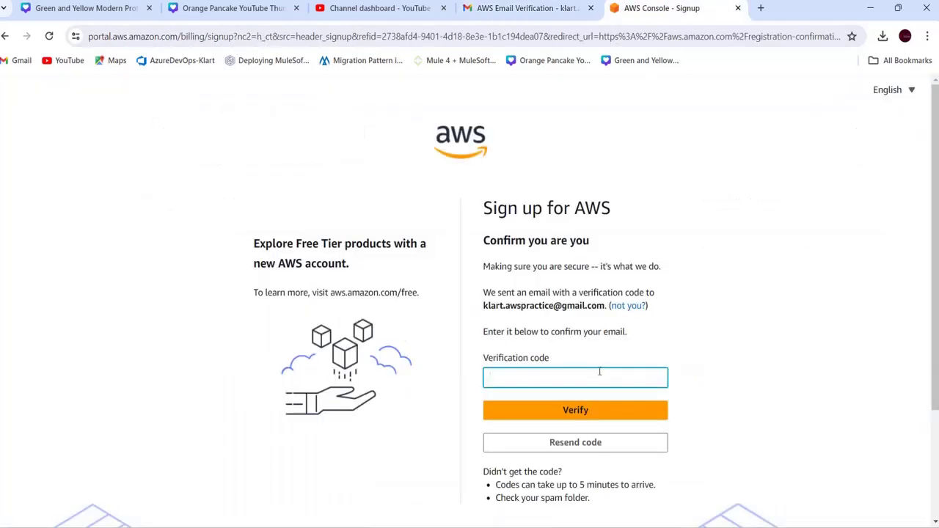
key("ctrl+v")
left_click(590, 411)
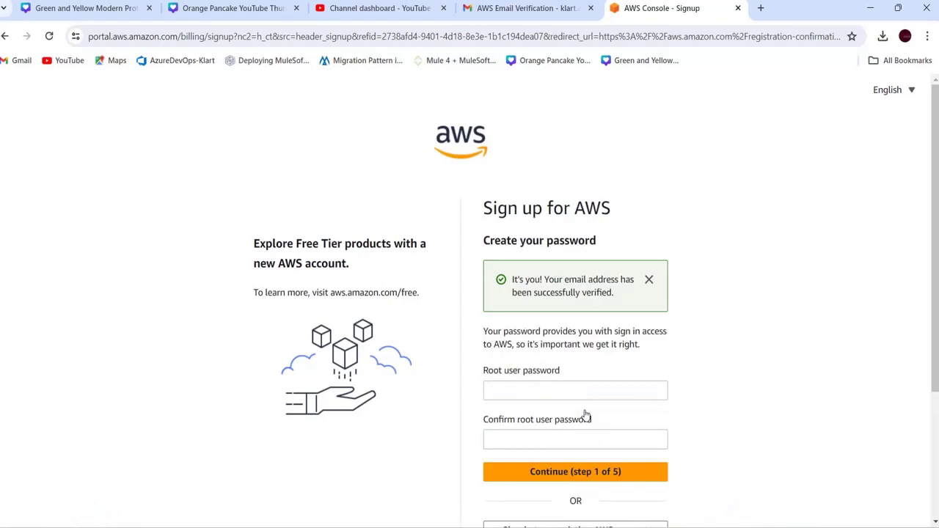
Enter and confirm the root user password, then continue
left_click(551, 392)
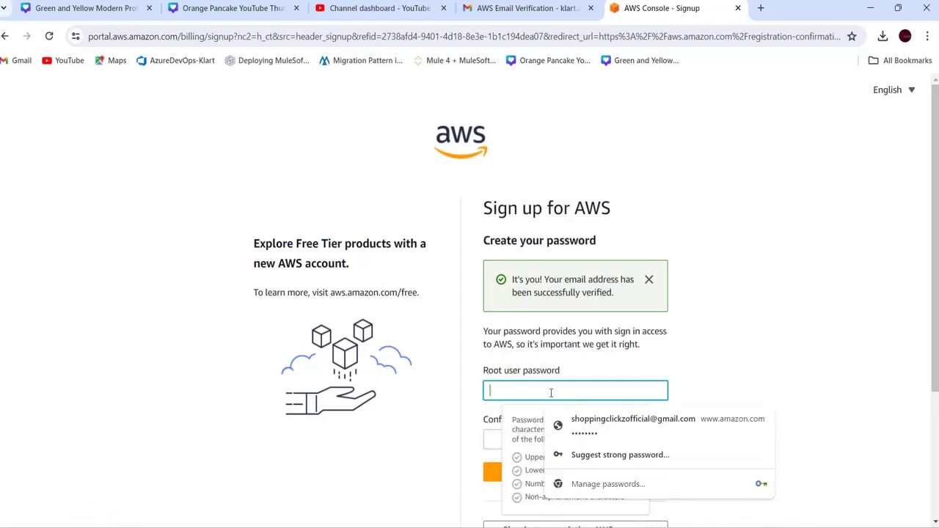
type("••••••")
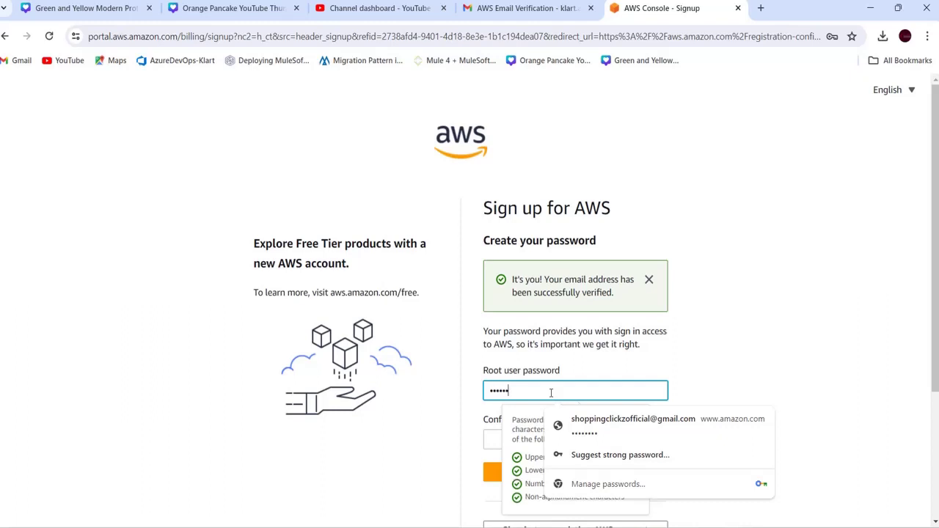
type("•••")
left_click(759, 339)
left_click(606, 439)
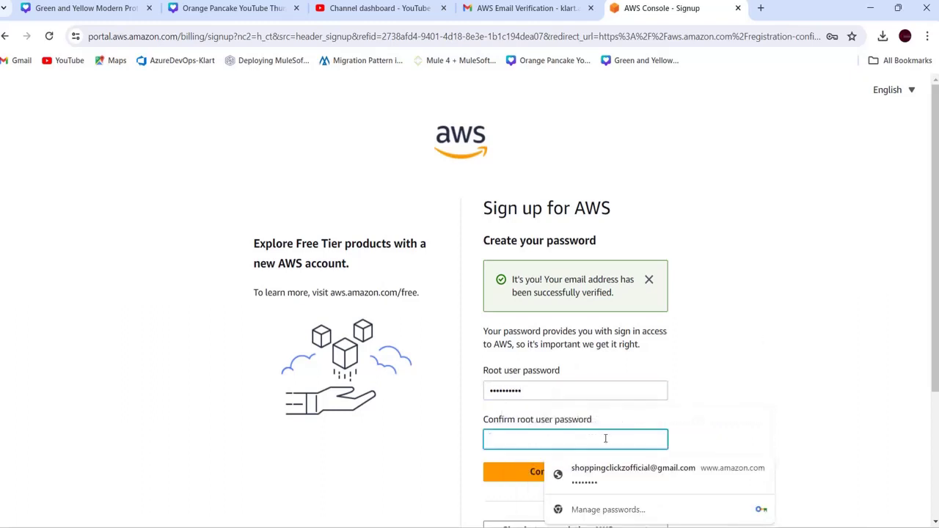
type("••••")
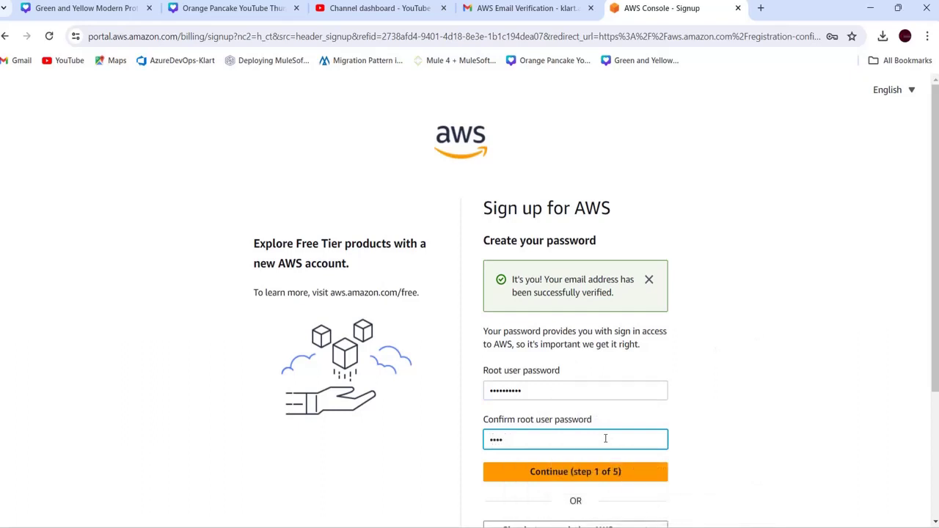
key("BackSpace")
key("BackSpace")
key("BackSpace")
key("BackSpace")
type("••••••••••")
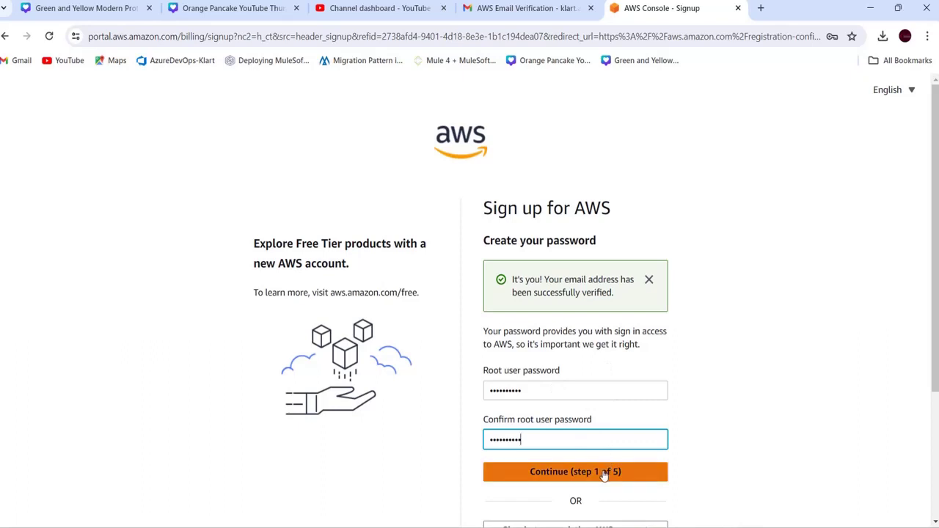
left_click(604, 473)
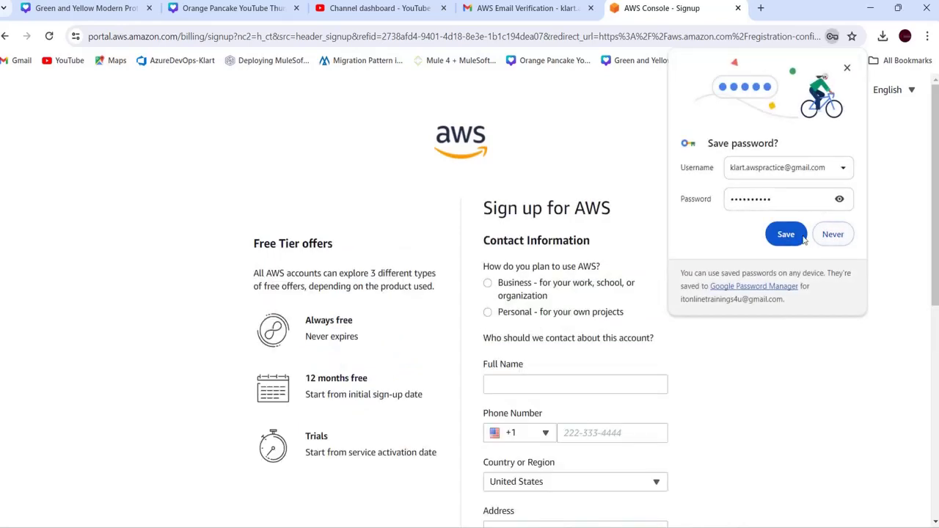
Save the password in the browser, choose Personal account type, and enter the full name
left_click(786, 234)
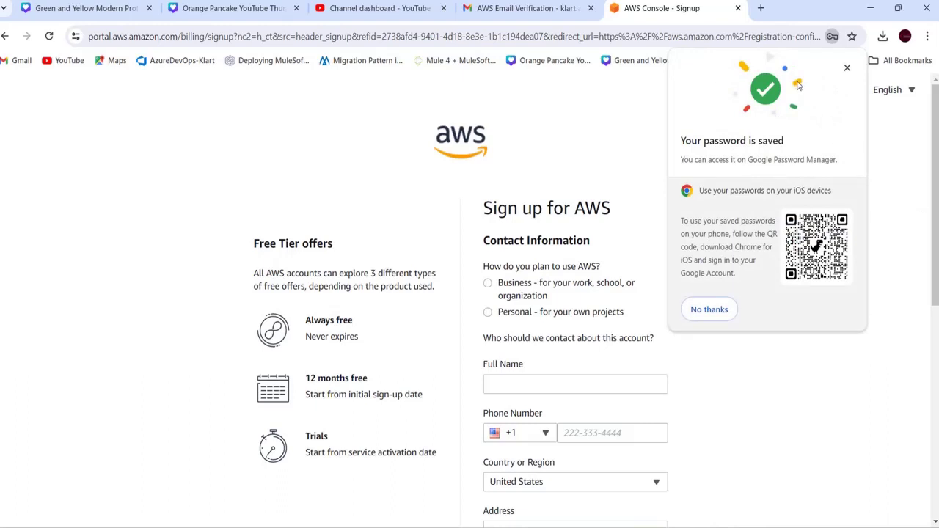
left_click(847, 69)
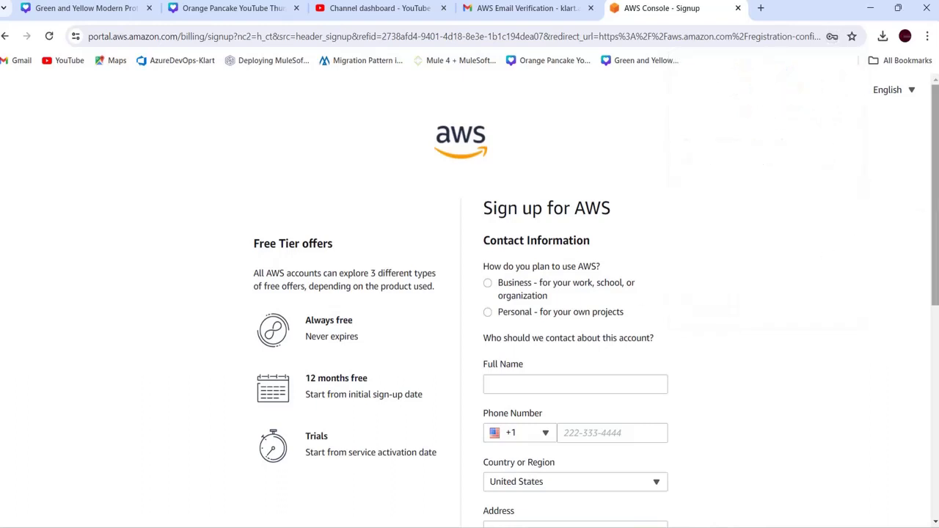
left_click_drag(937, 210, 936, 246)
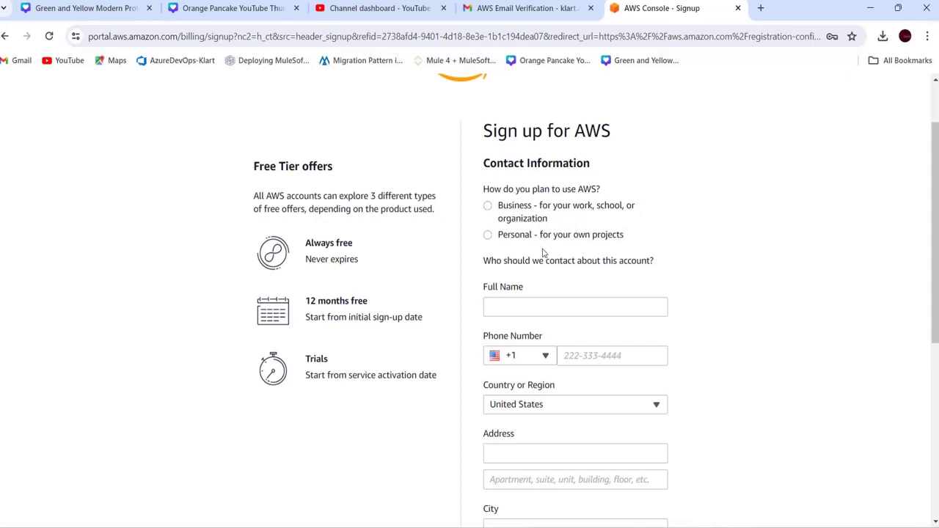
left_click(488, 236)
left_click(524, 308)
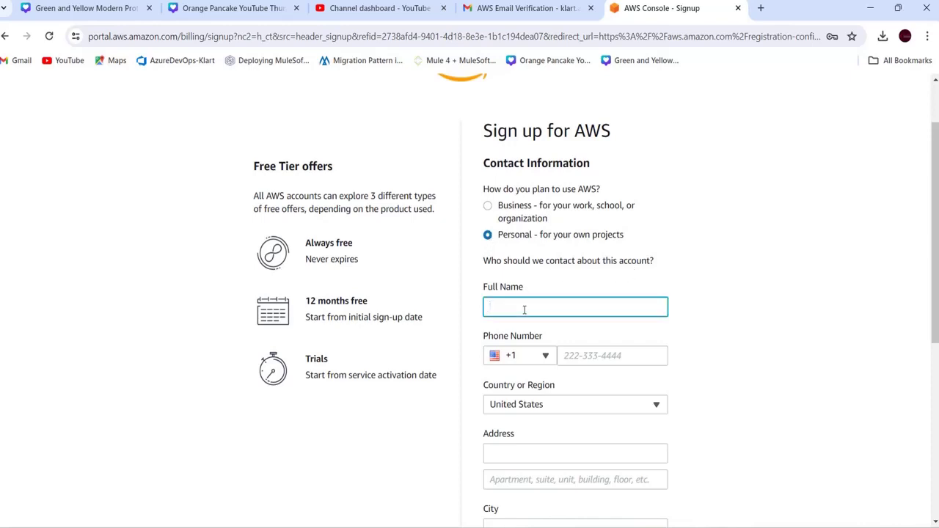
type("Klae")
type("t TEchnologie")
type("s")
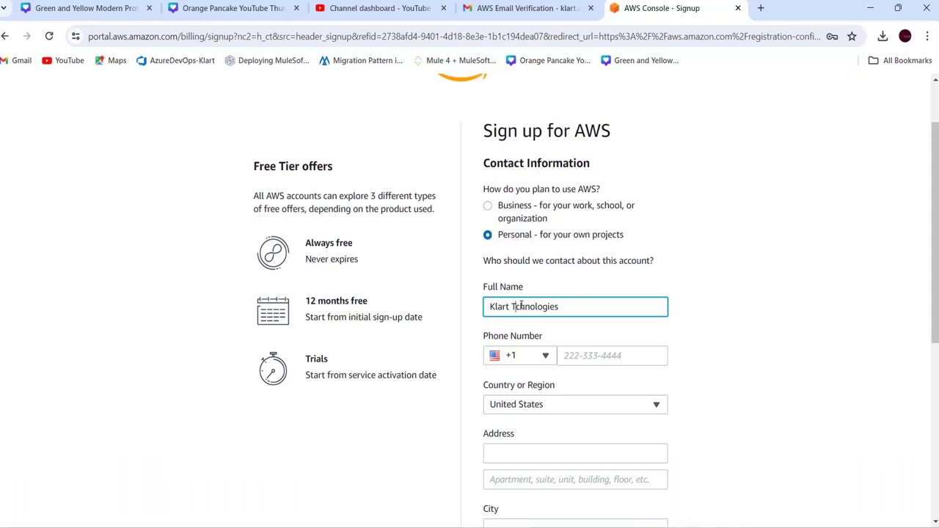
Set the phone country code to India (+91) and enter the phone number
left_click(545, 357)
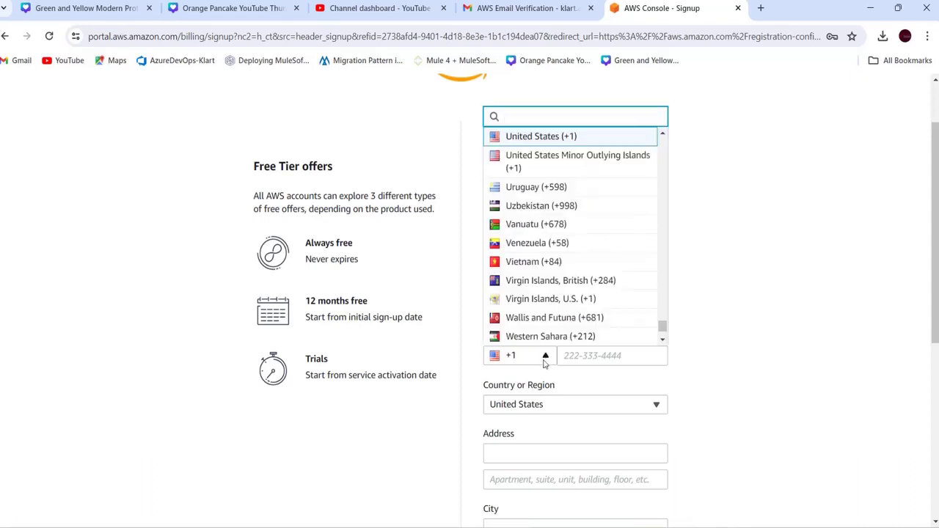
type("in")
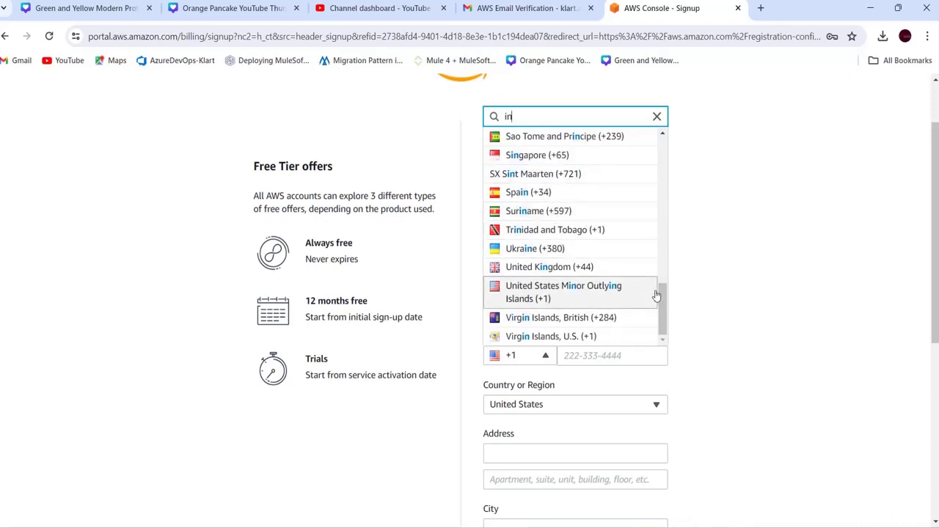
scroll(667, 301, "up", 1)
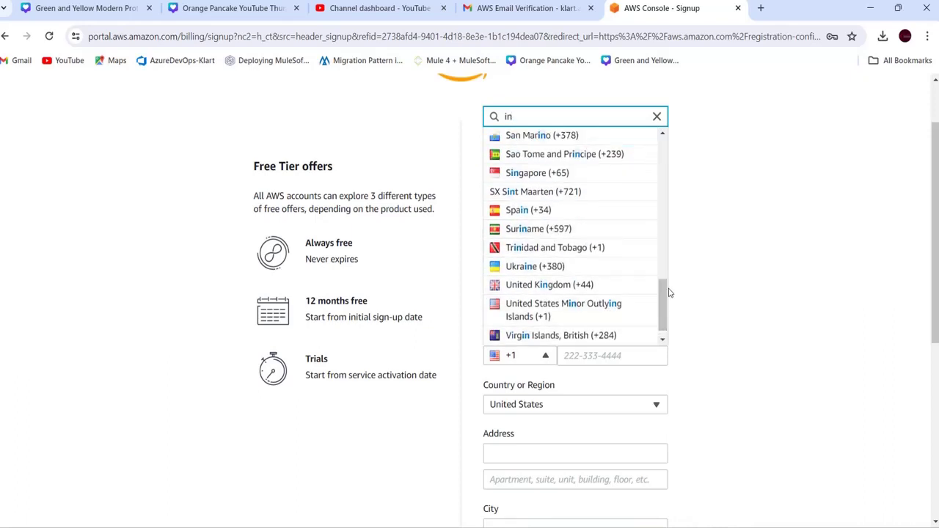
type("di")
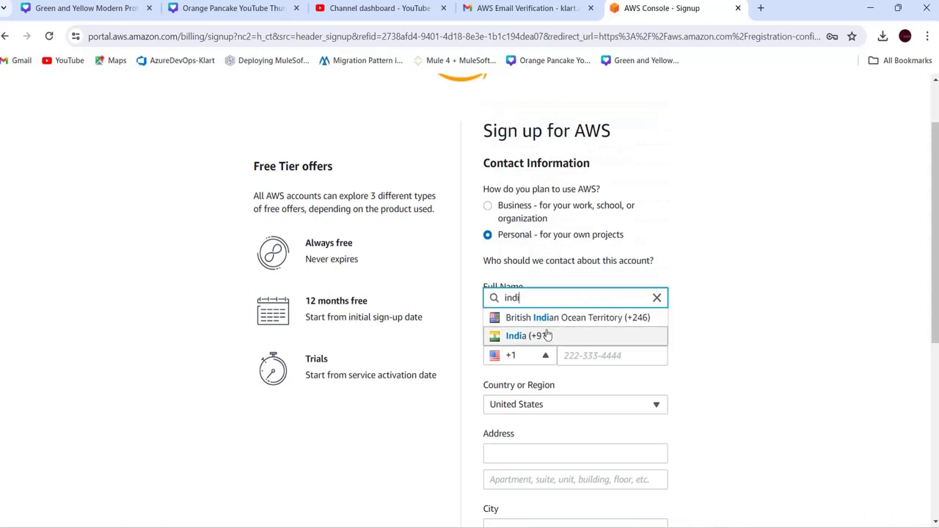
left_click(543, 336)
left_click(574, 355)
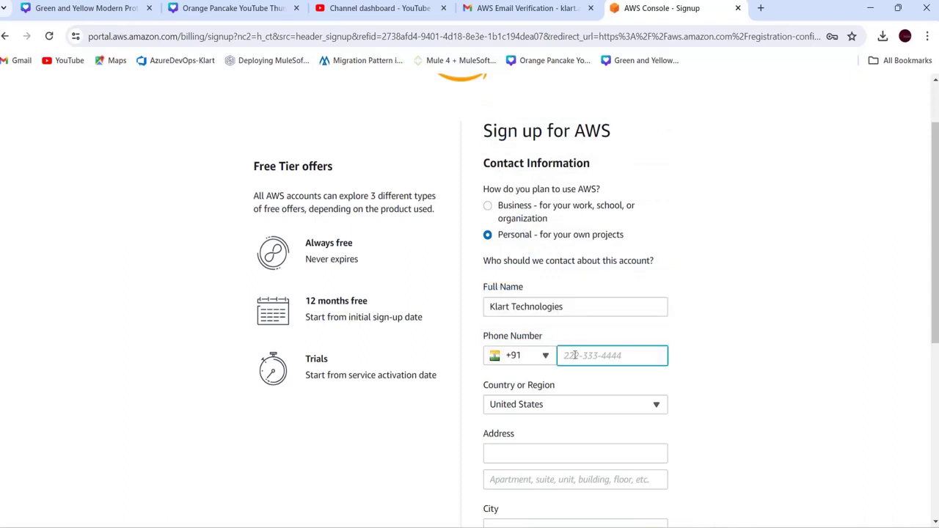
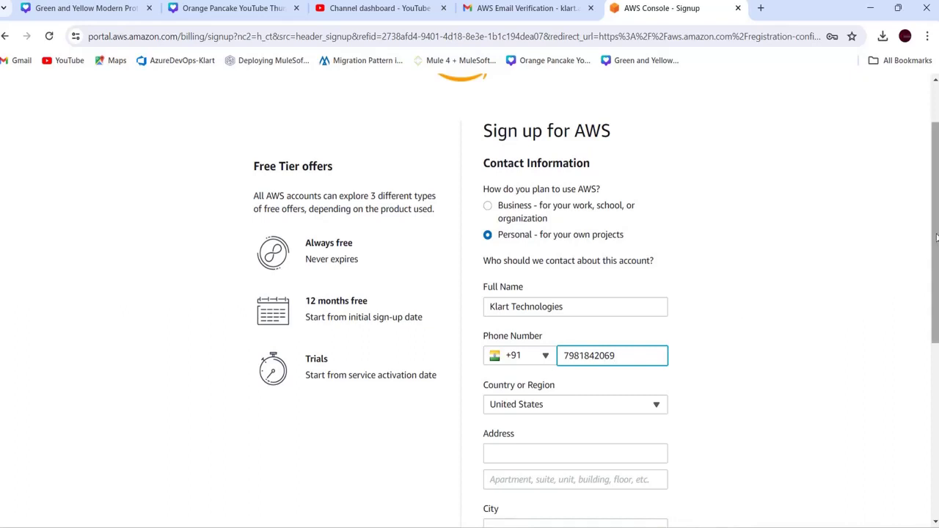
Set the country to India and fill in the address line, city, state and postal code
left_click_drag(937, 238, 935, 273)
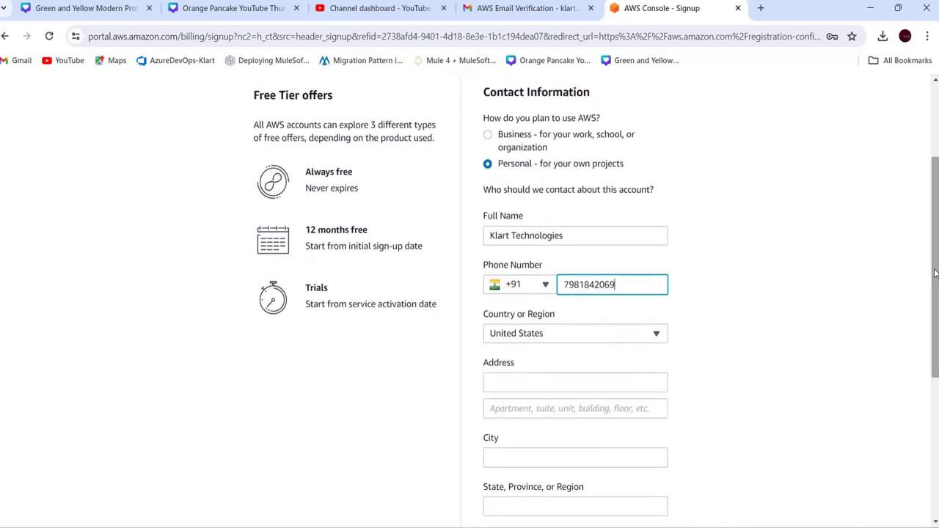
left_click(565, 333)
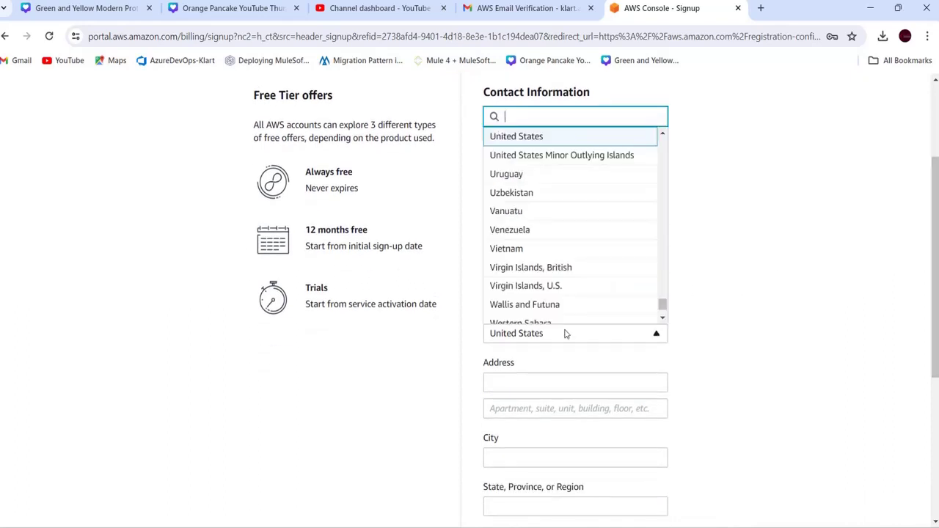
type("indi")
left_click(548, 316)
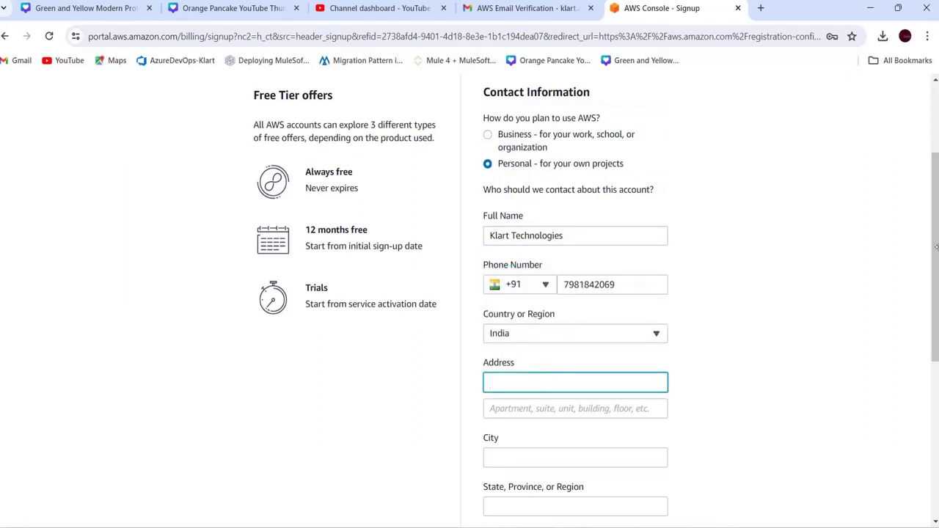
scroll(813, 304, "down", 2)
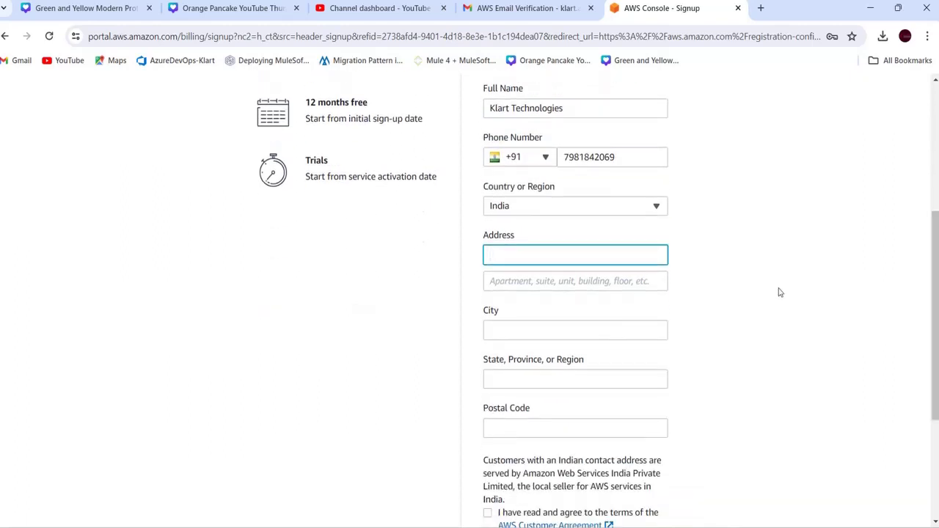
type("Klart technologies")
left_click(634, 331)
type("Hydera")
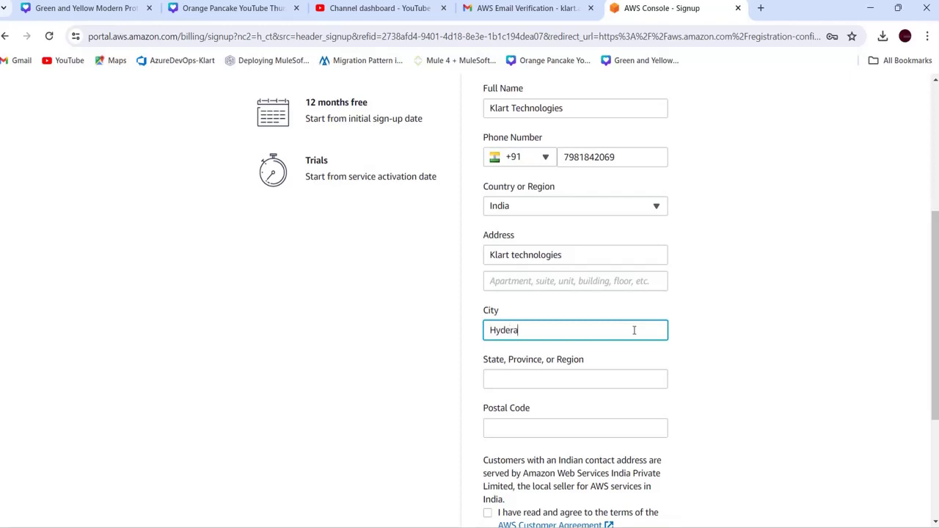
type("bad")
left_click(599, 379)
type("T")
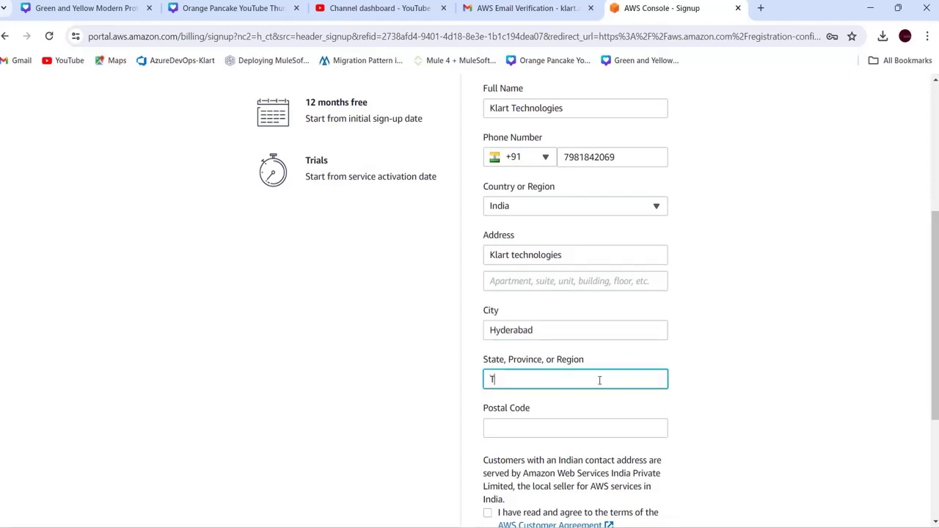
type("Elangana")
left_click(562, 430)
type("500049")
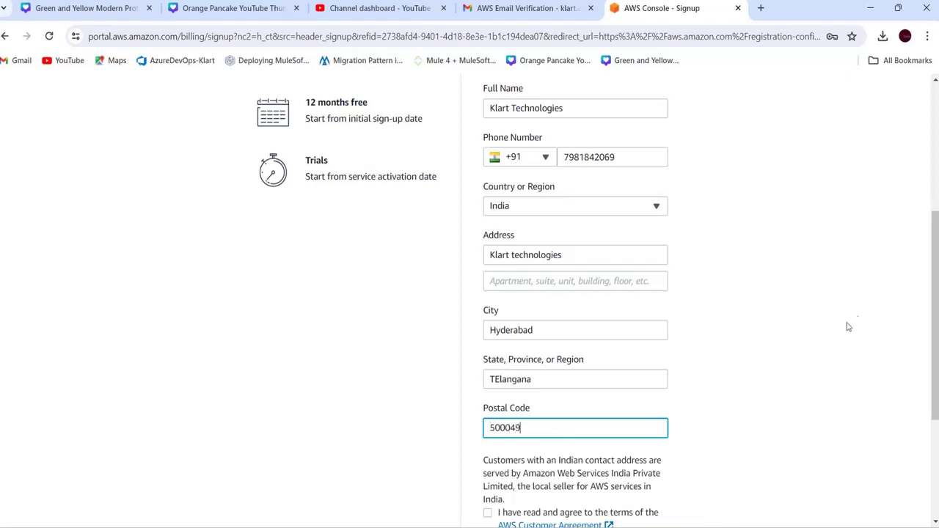
Accept the AWS Customer Agreement and submit the contact information
left_click_drag(934, 308, 935, 386)
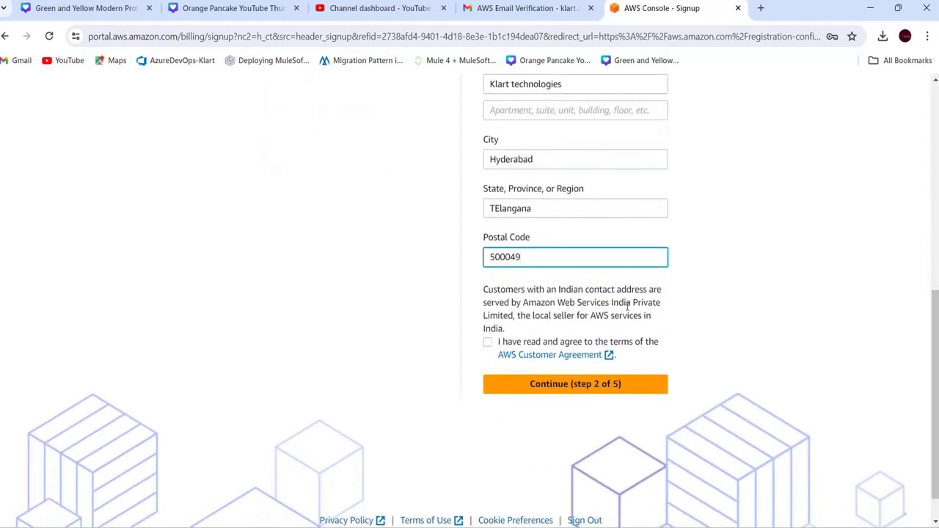
left_click(488, 343)
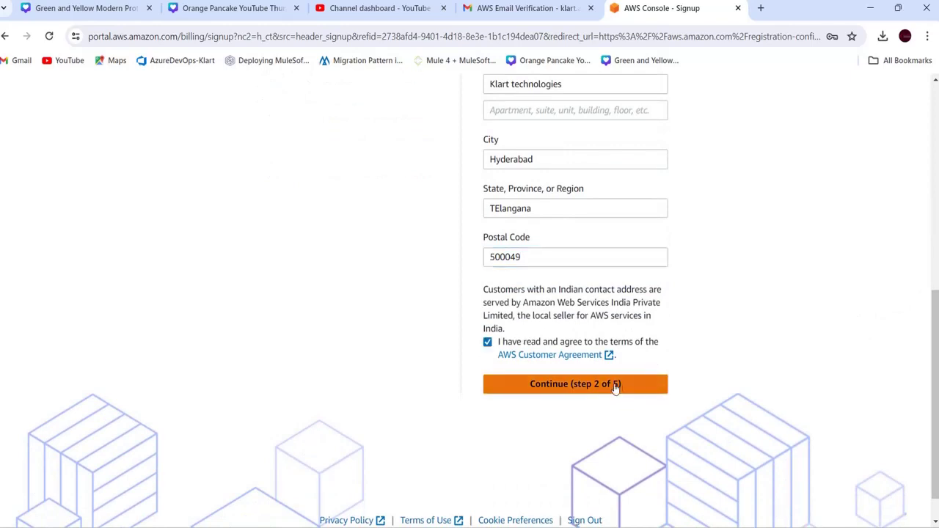
left_click(614, 388)
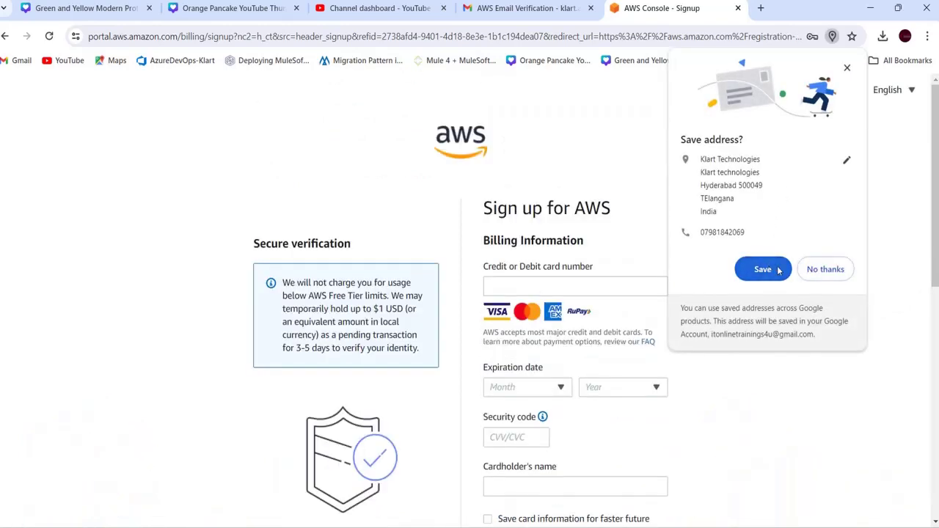
Decline Chrome's save-address offer and review the billing form's card fields down to the PAN section
left_click(819, 275)
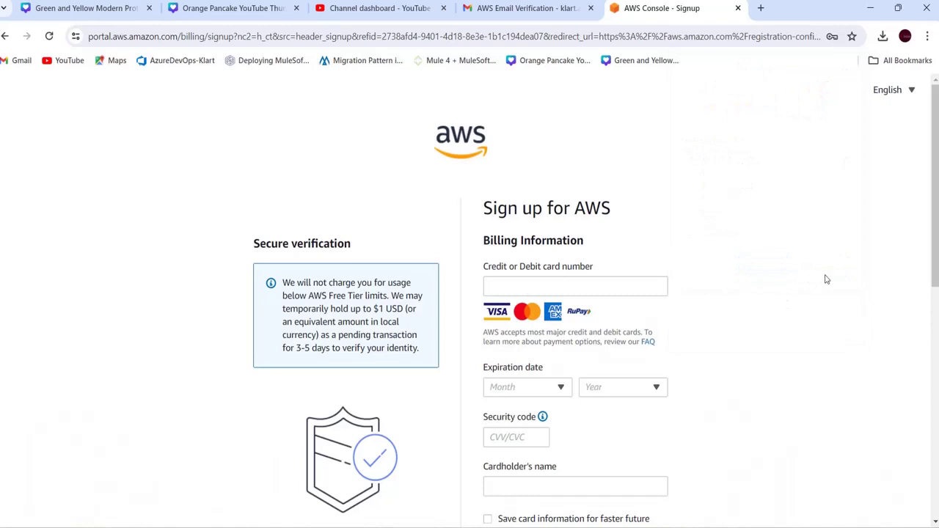
left_click_drag(935, 223, 937, 252)
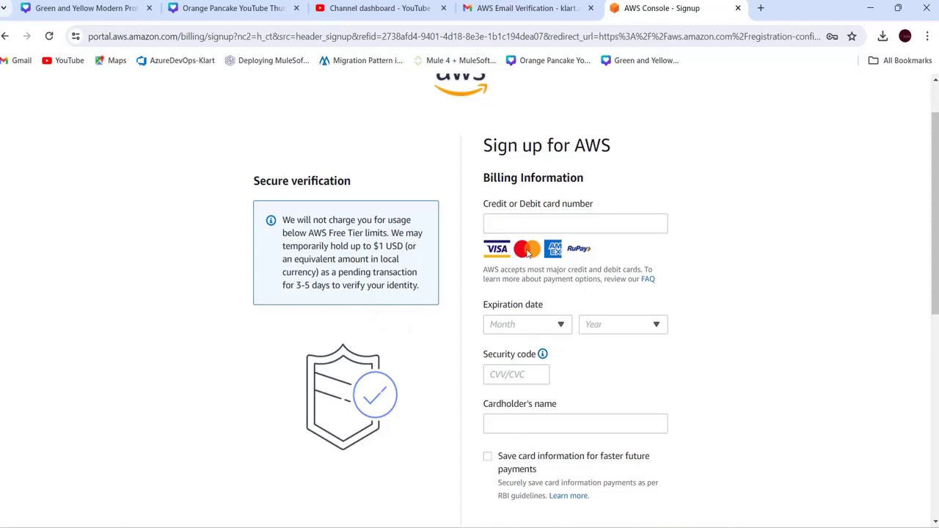
left_click(528, 224)
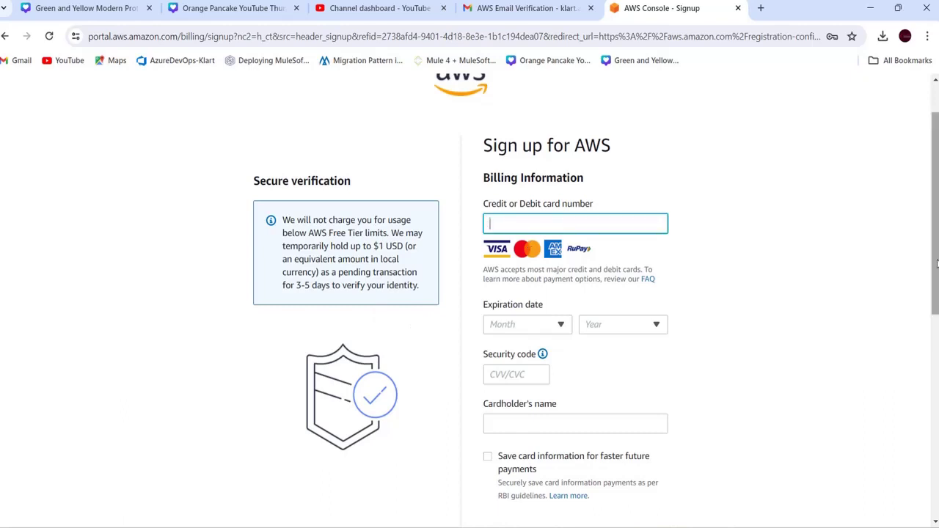
left_click_drag(935, 266, 933, 408)
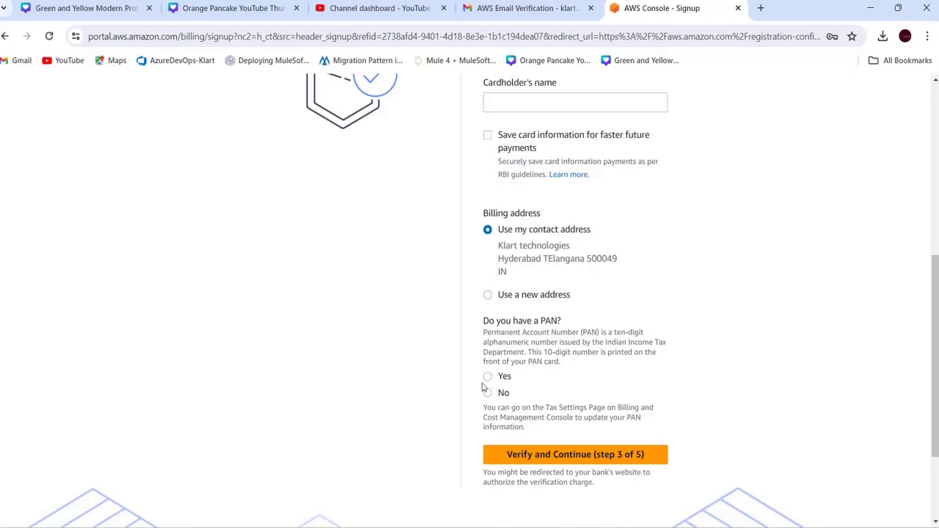
Answer No to the PAN question, submit the billing form, and begin entering the card number
scroll(488, 396, "up", 1)
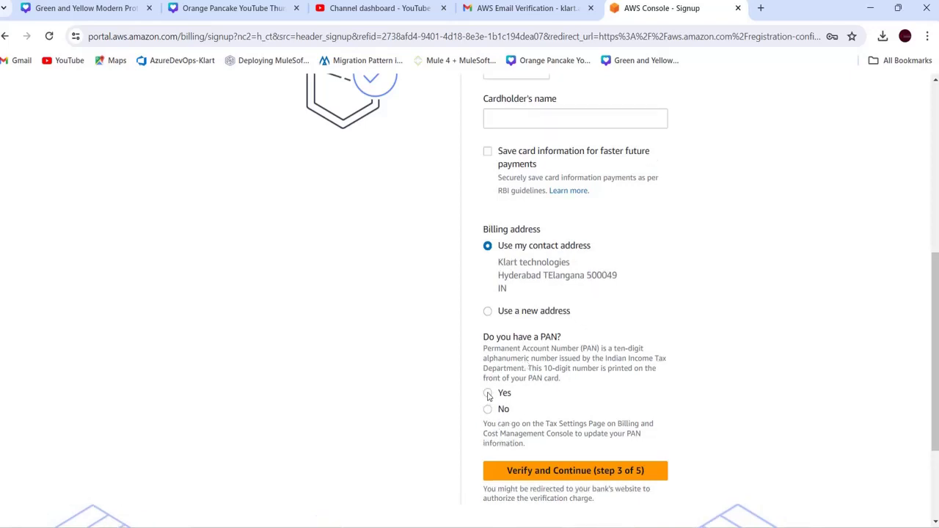
left_click(488, 410)
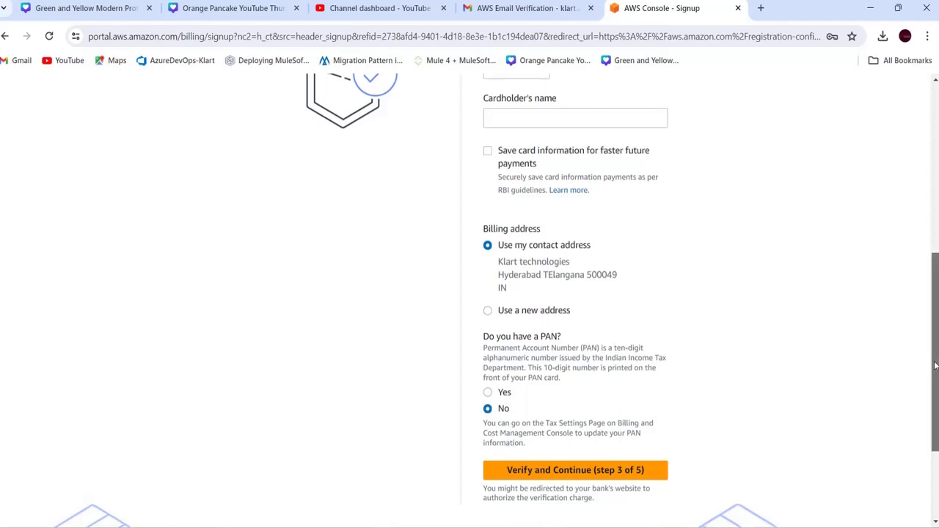
scroll(469, 301, "down", 2)
left_click_drag(937, 408, 937, 237)
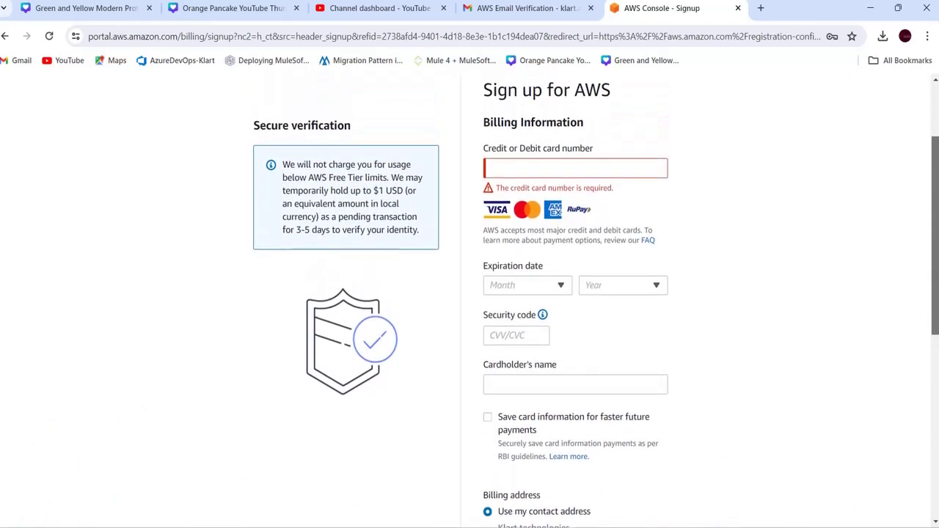
scroll(559, 99, "down", 1)
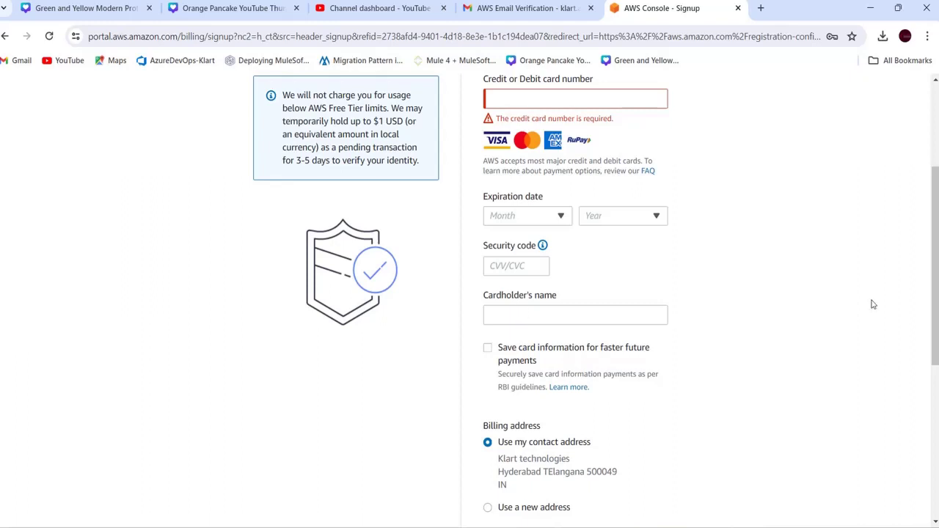
left_click_drag(932, 289, 928, 441)
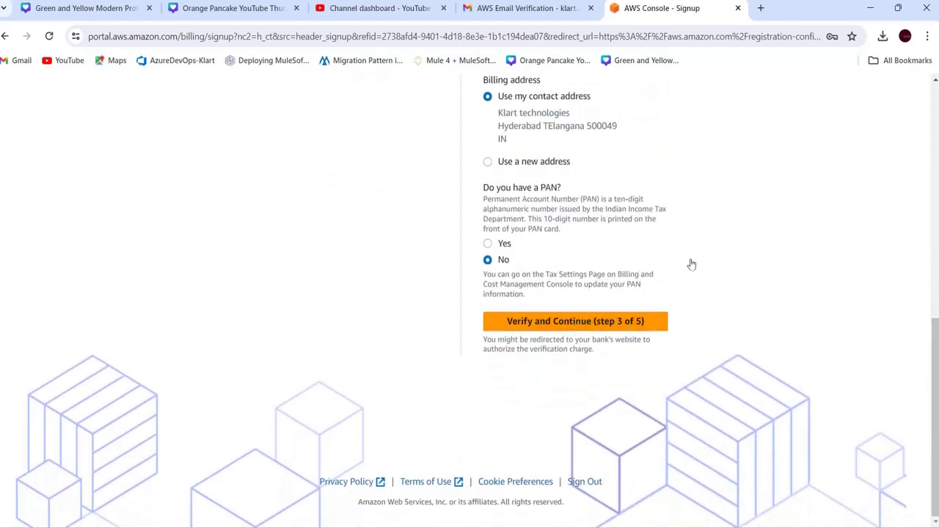
left_click(575, 320)
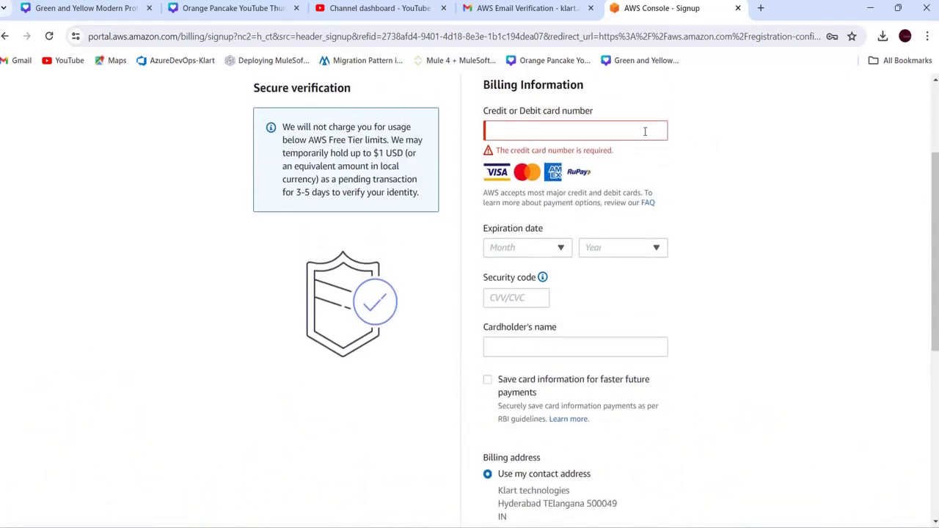
left_click(645, 131)
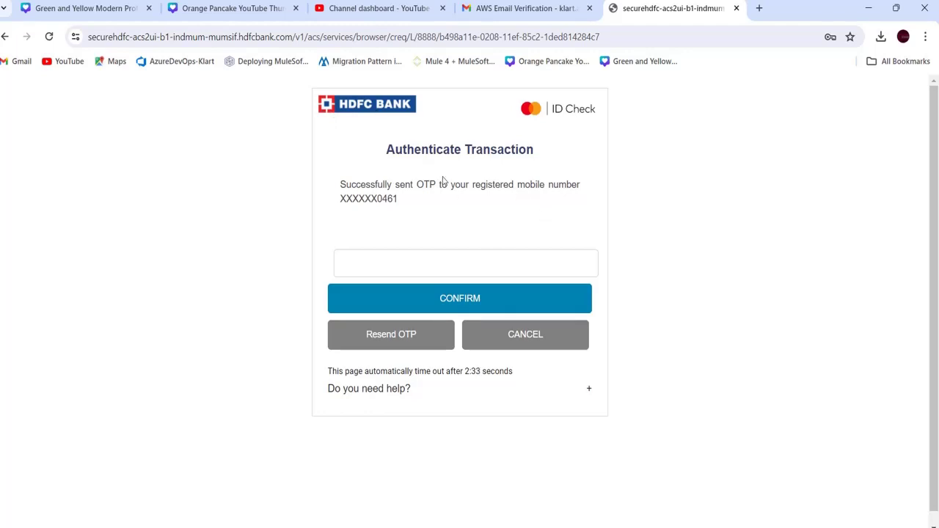
Confirm the card payment with the bank's one-time password and decline saving it in Chrome
left_click(451, 254)
type("******")
left_click(466, 297)
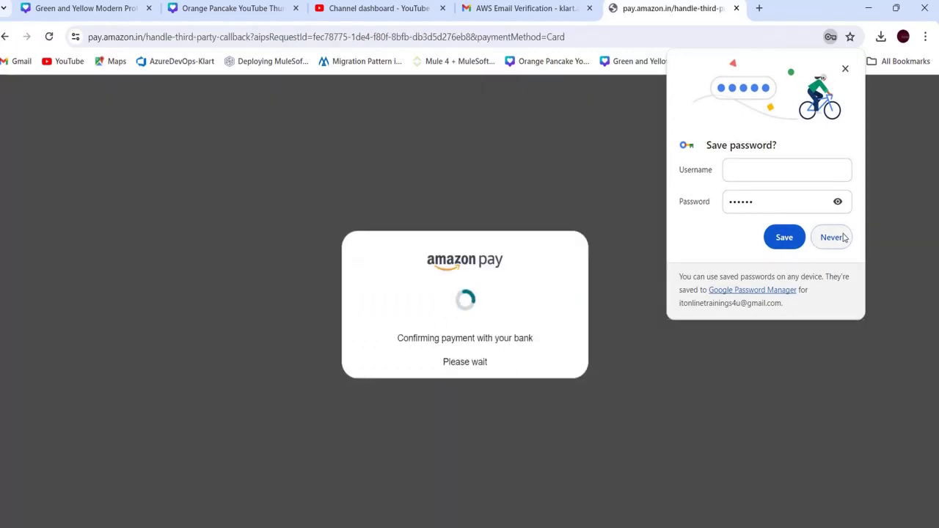
left_click(844, 238)
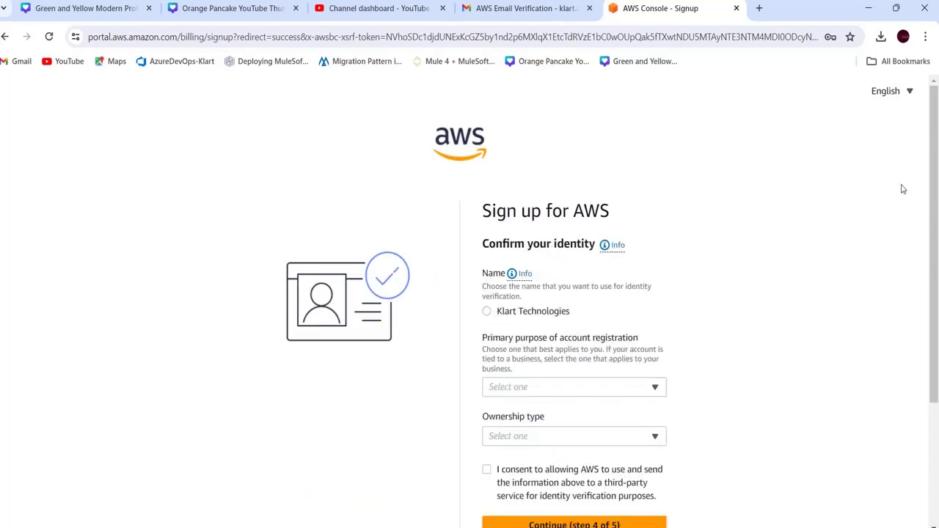
Choose Klart Technologies, set the primary purpose to Personal use and ownership type to Individual
left_click_drag(935, 178, 934, 230)
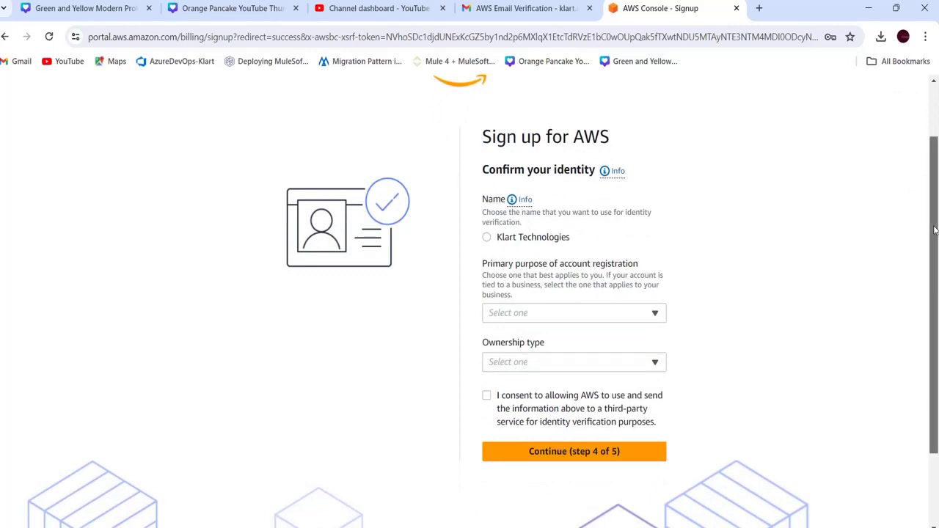
left_click_drag(935, 229, 935, 237)
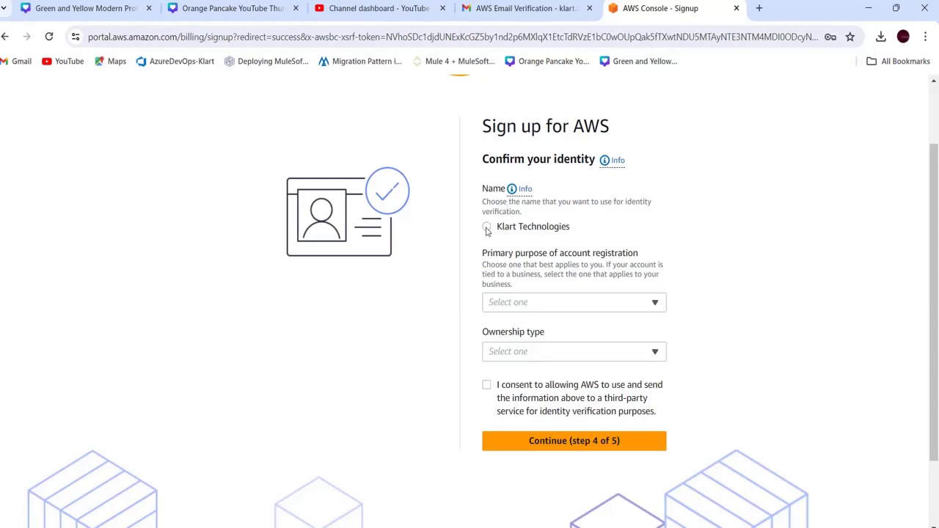
left_click(486, 228)
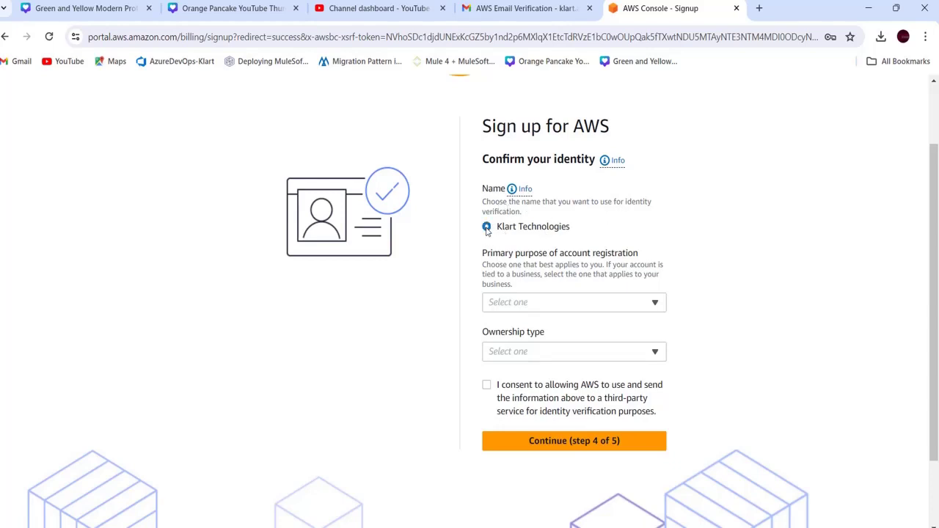
left_click(620, 302)
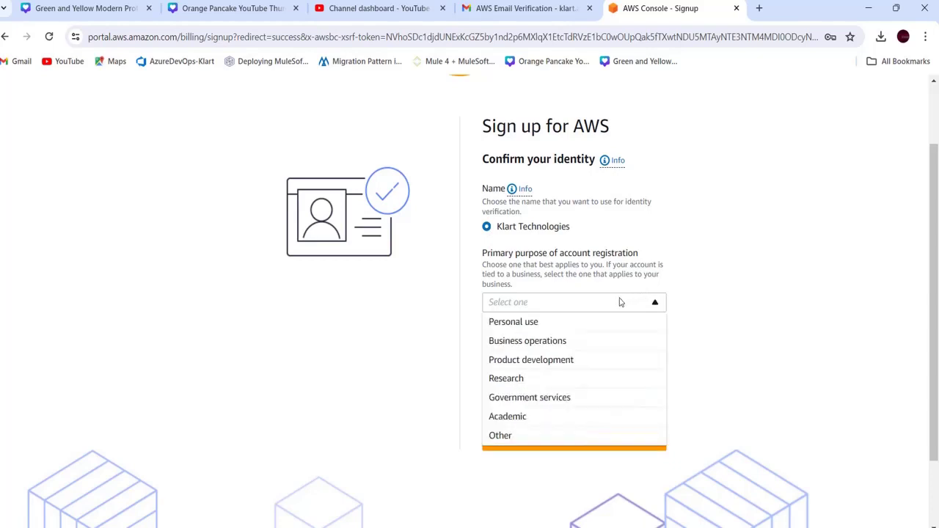
left_click(539, 323)
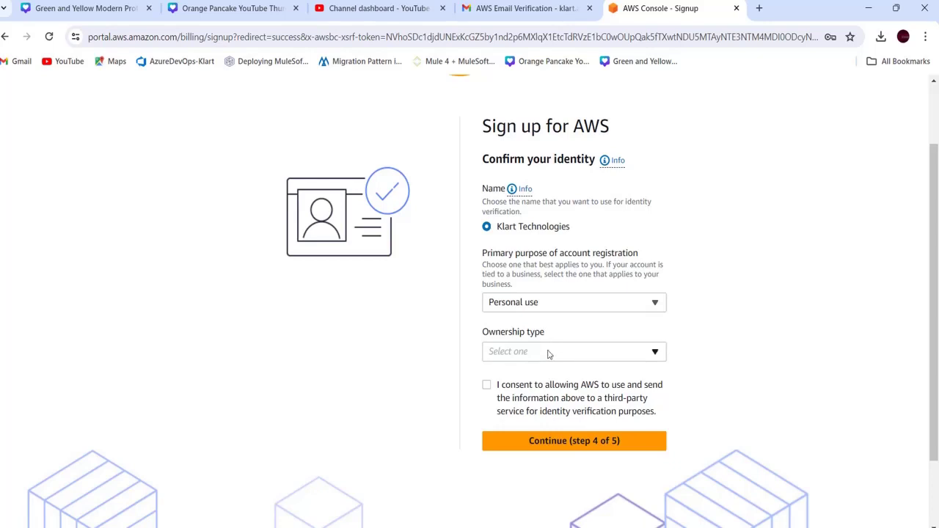
left_click(550, 351)
left_click(520, 163)
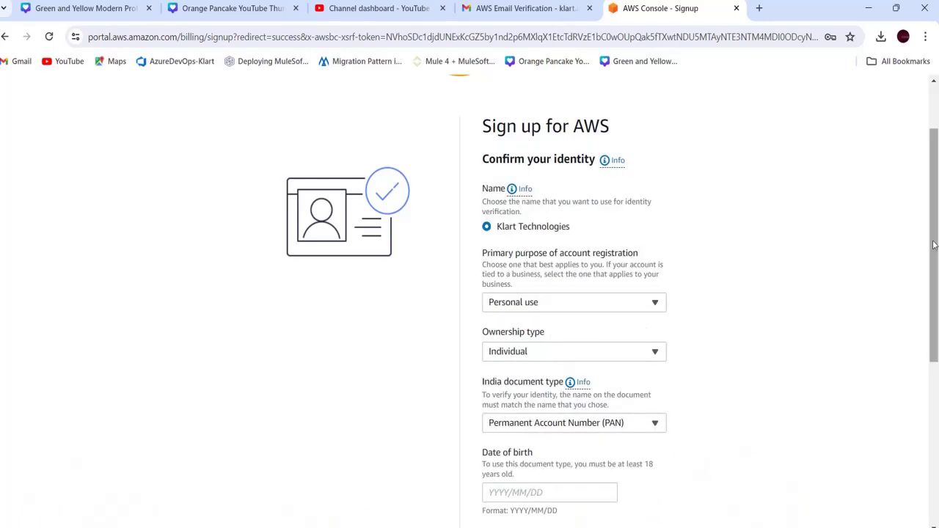
left_click_drag(934, 244, 937, 356)
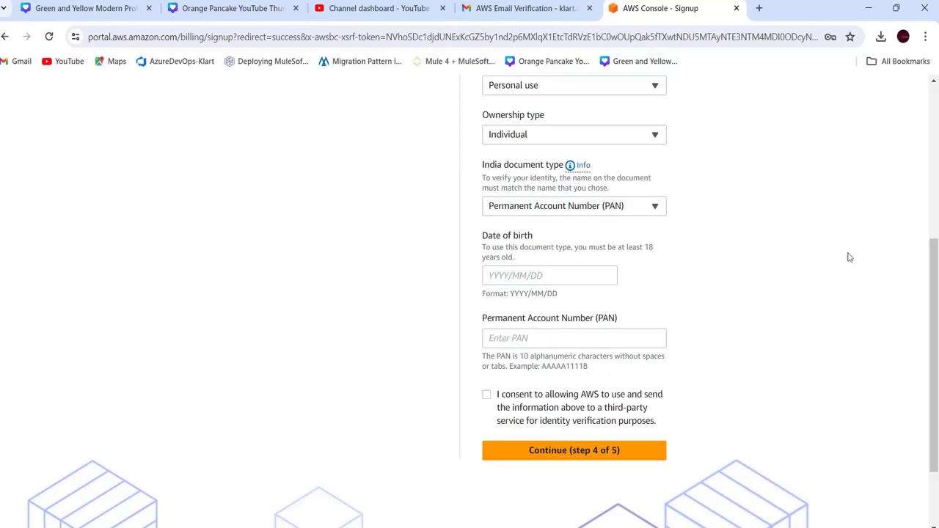
left_click_drag(936, 306, 937, 330)
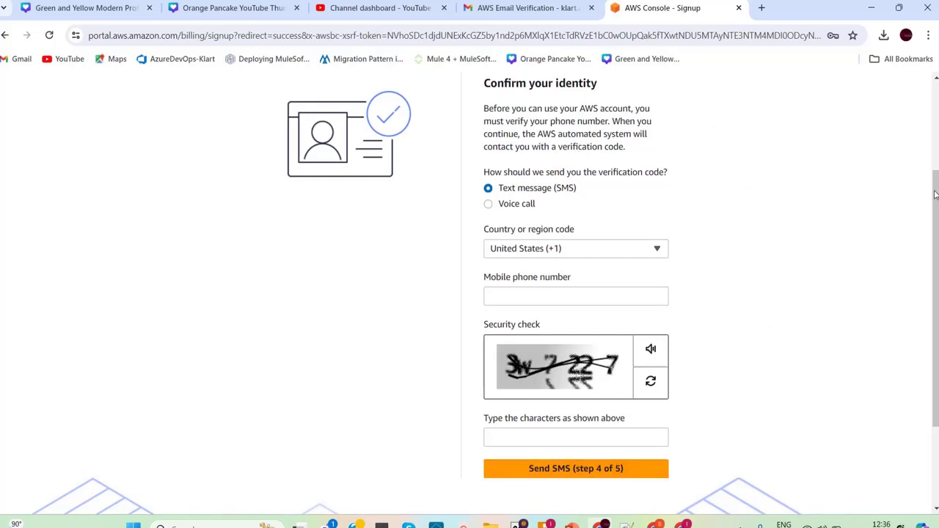
Set the country code to India (+91) and enter the mobile phone number
mouse_move(936, 195)
left_mouse_down()
mouse_move(930, 147)
mouse_move(932, 192)
left_mouse_up()
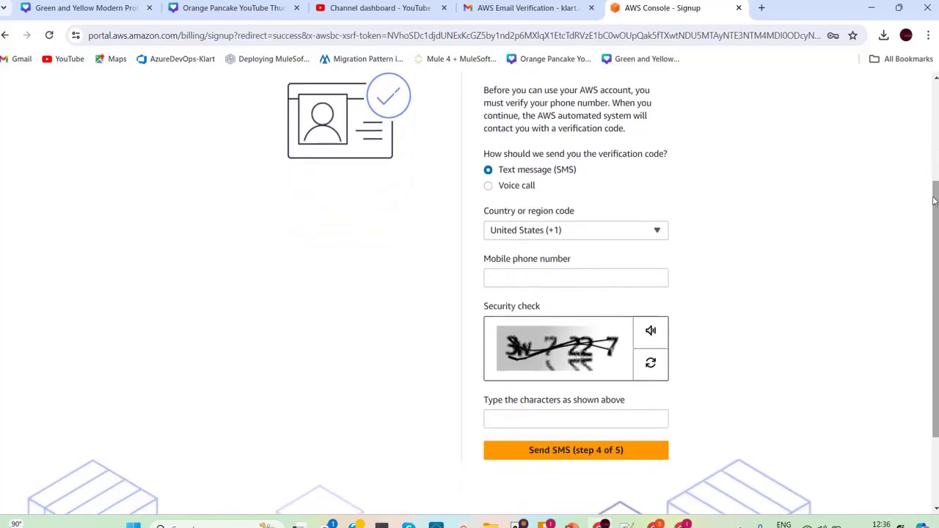
left_click(607, 235)
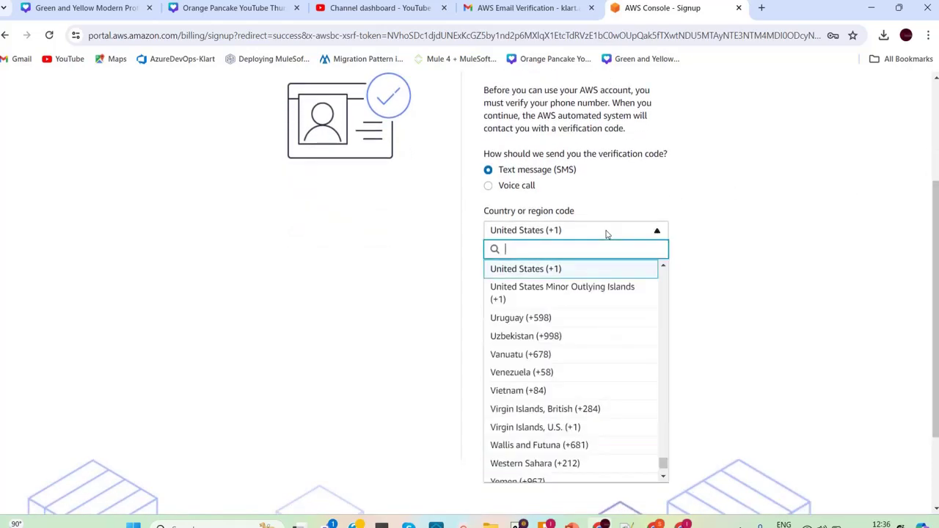
type("india")
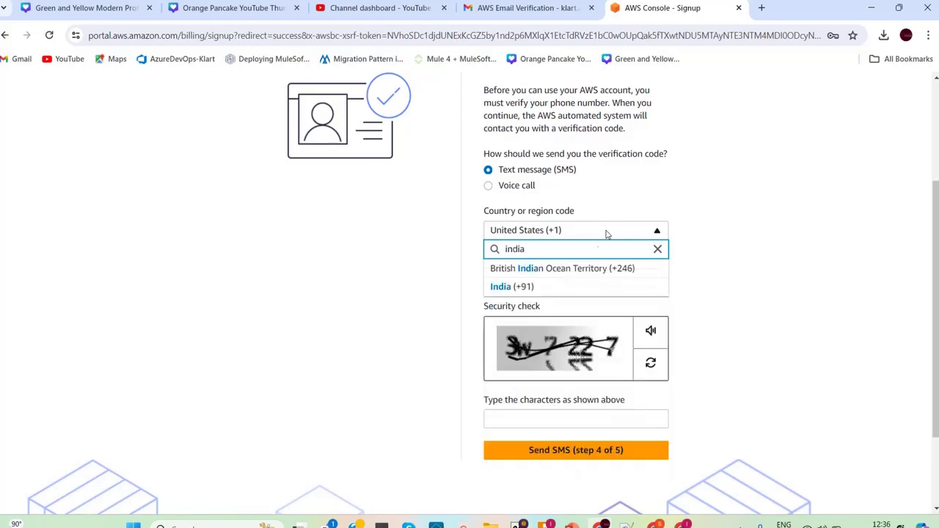
left_click(541, 288)
left_click(518, 281)
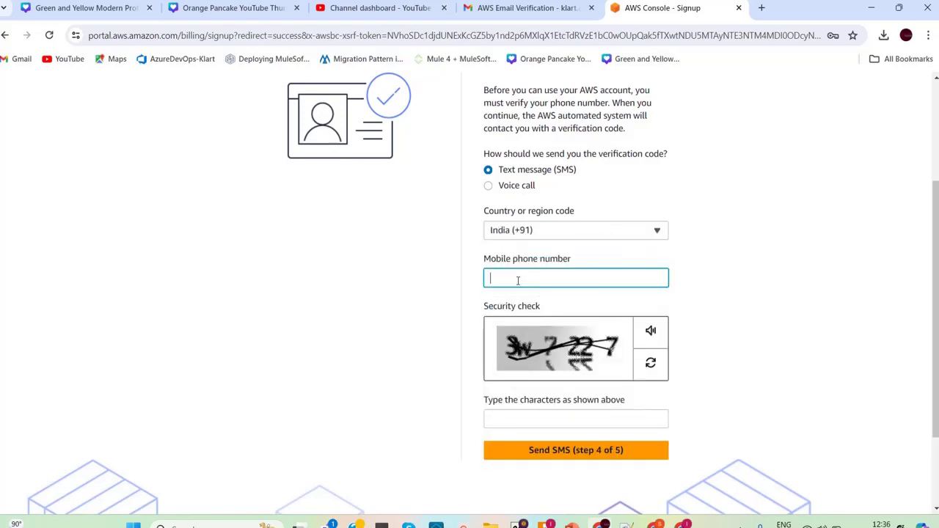
Refresh the security check image for a readable one and type its characters
left_click(653, 365)
left_click(651, 365)
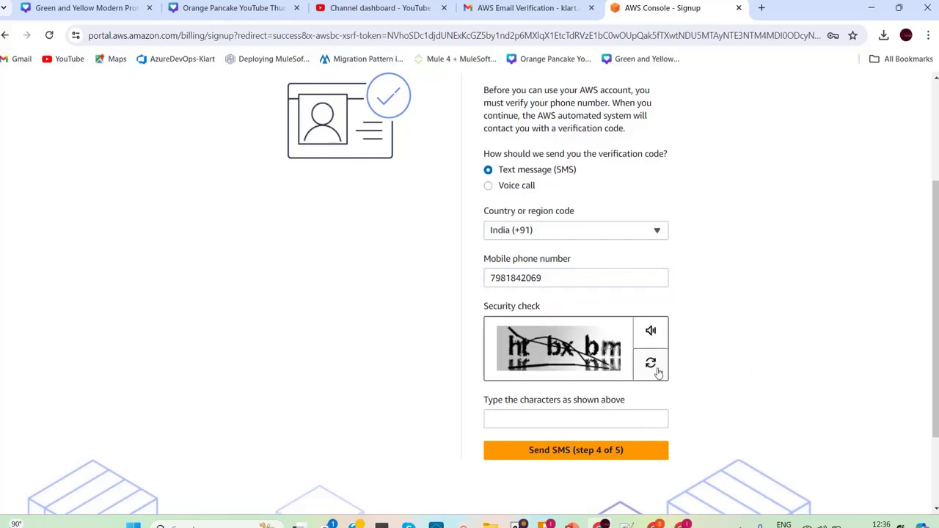
left_click(610, 414)
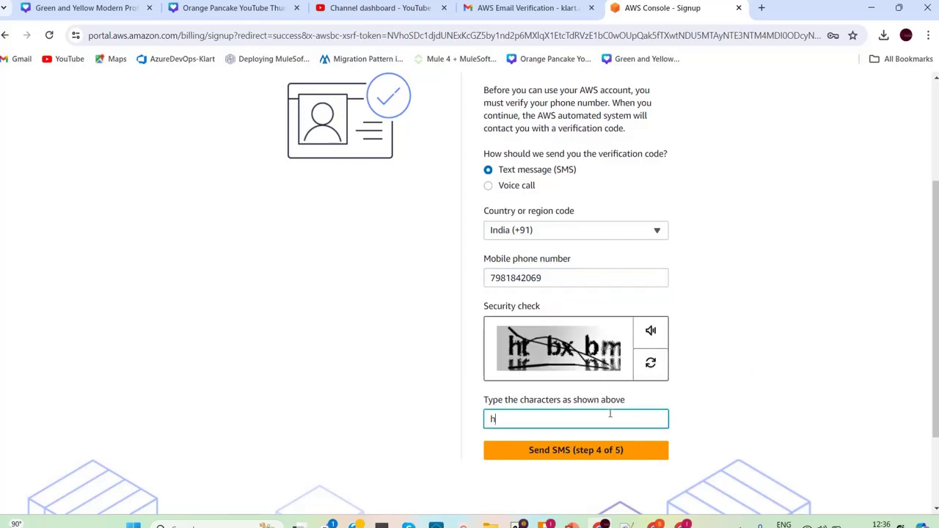
type("htbxbm")
Send the SMS, then enter and submit the verification code received by text
left_click(576, 451)
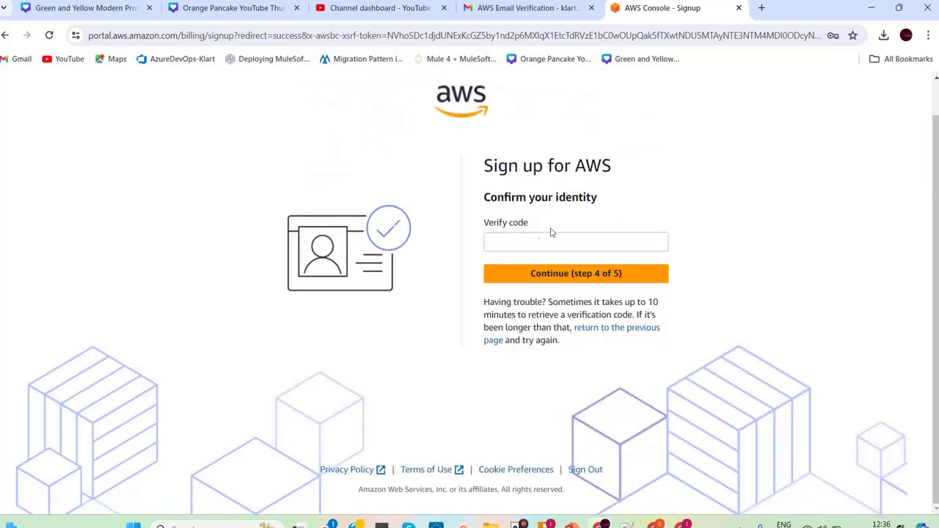
left_click(535, 243)
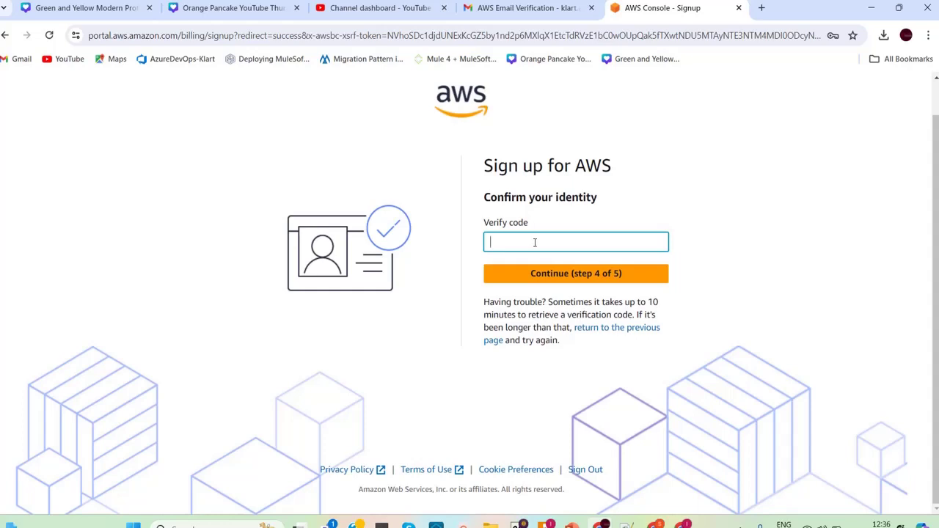
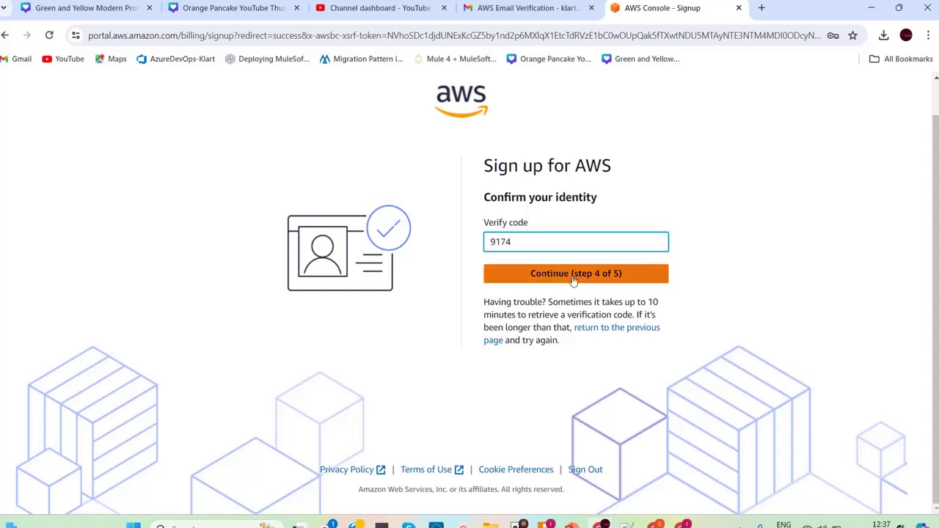
left_click(576, 277)
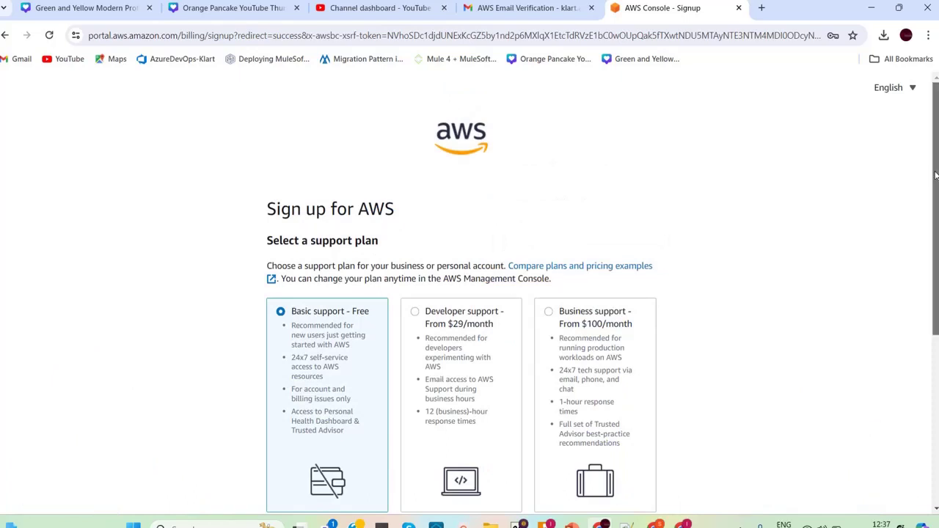
Keep Basic support - Free selected and complete the sign-up
left_click_drag(935, 175, 935, 225)
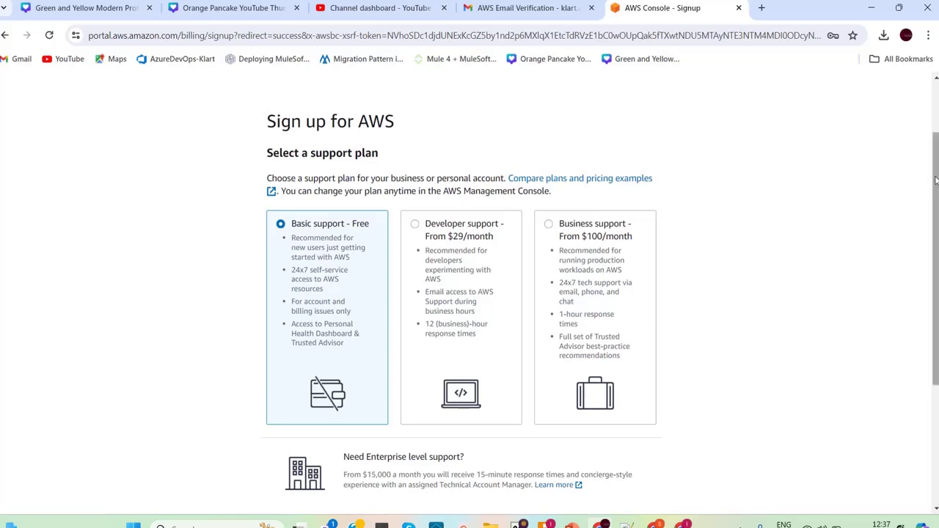
scroll(937, 180, "down", 1)
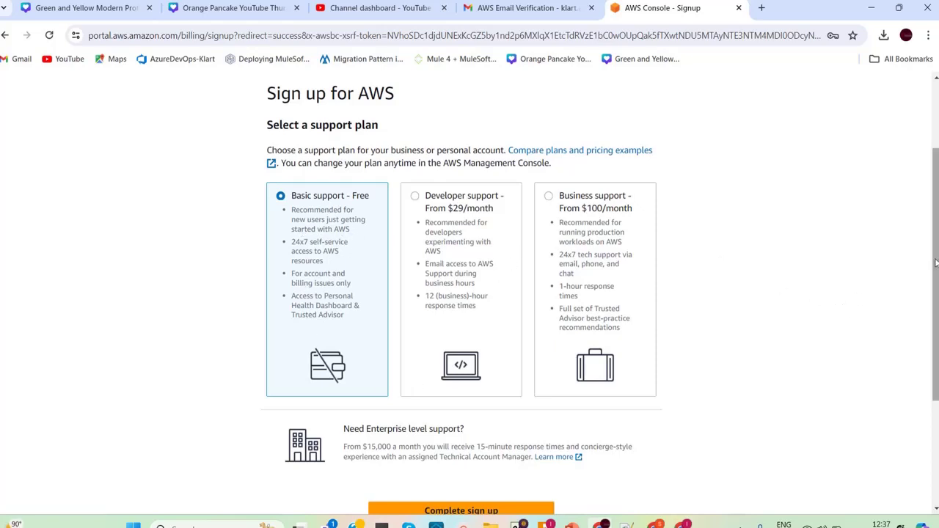
scroll(936, 264, "down", 1)
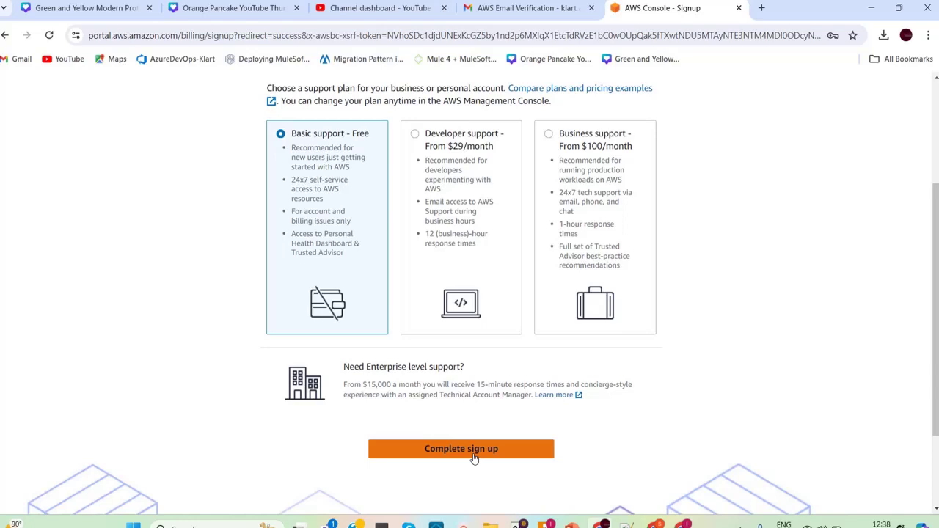
left_click(474, 449)
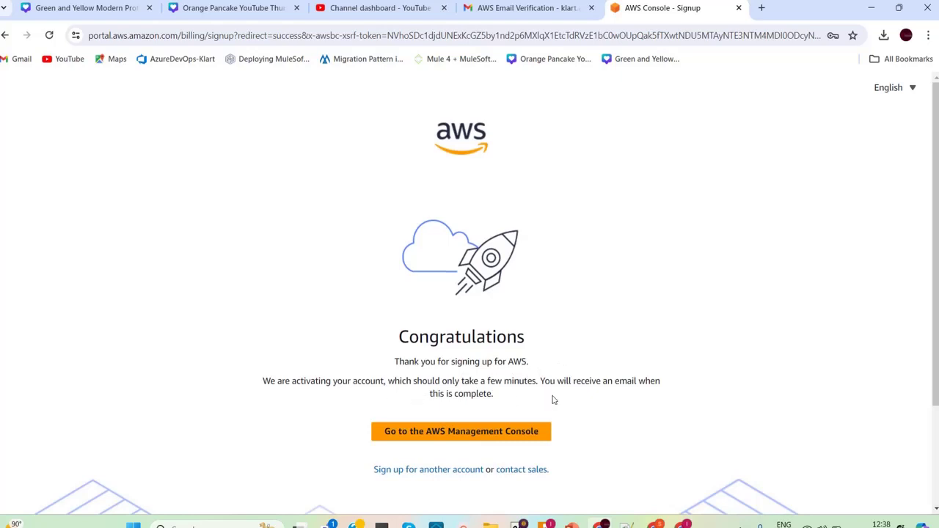
Go to the AWS Management Console from the Congratulations page
left_click(446, 433)
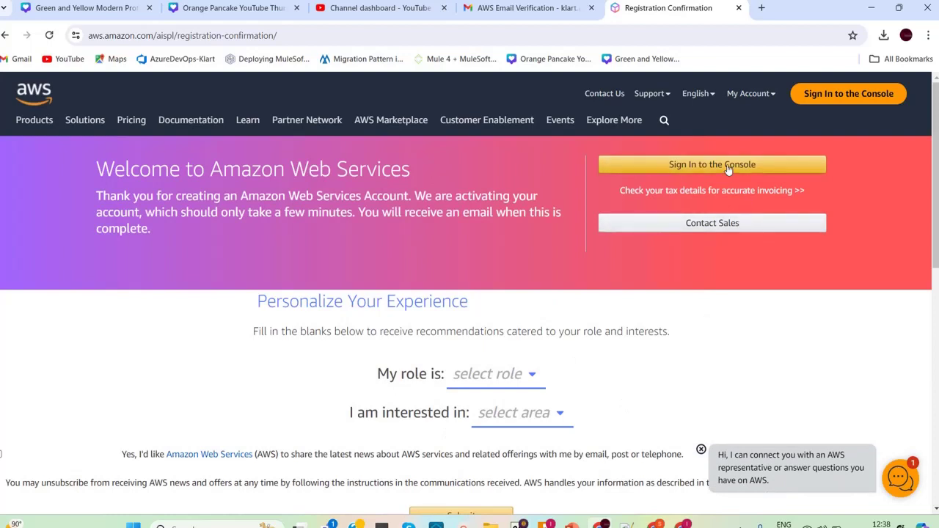
Sign in to the console as root user using Chrome's saved e-mail and password
left_click(853, 100)
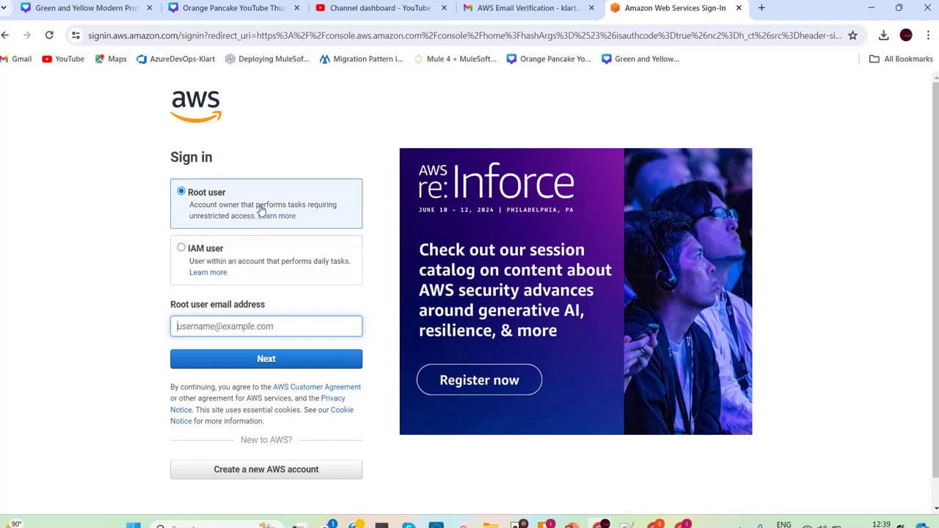
left_click(231, 325)
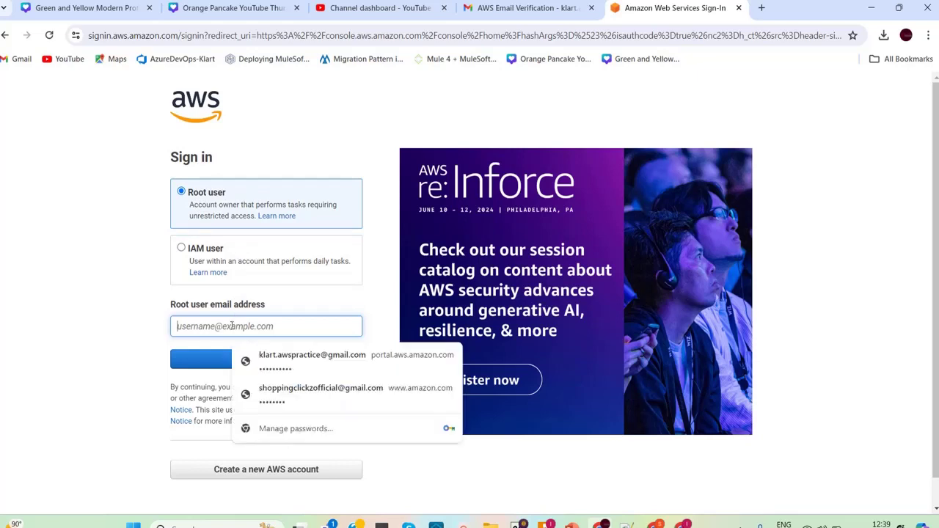
left_click(300, 374)
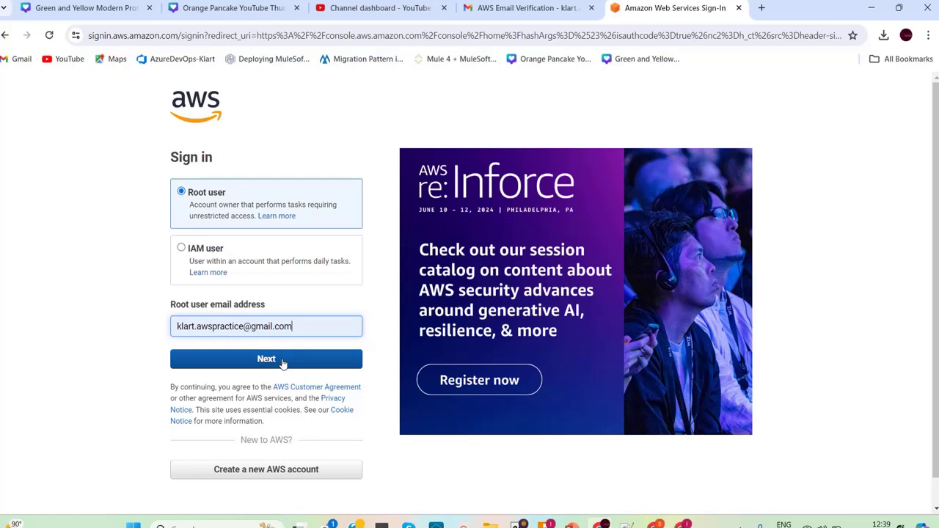
left_click(281, 361)
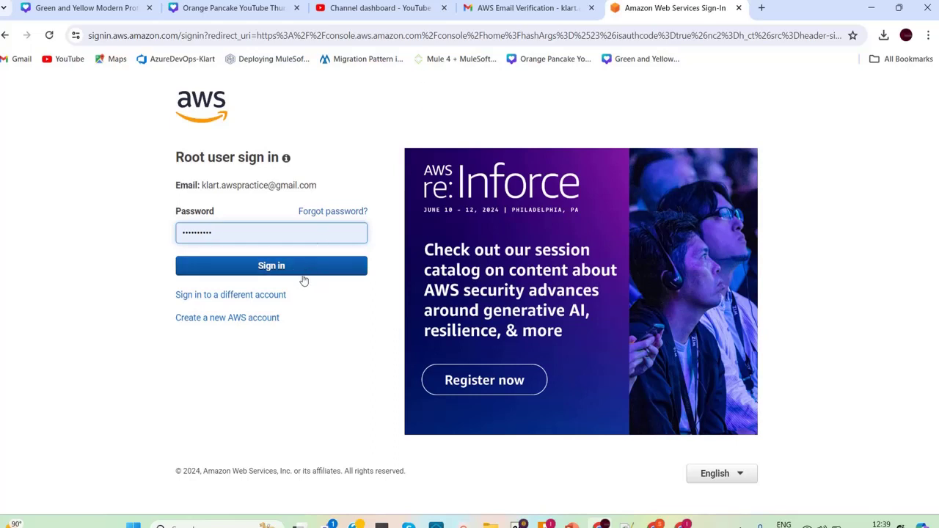
left_click(295, 273)
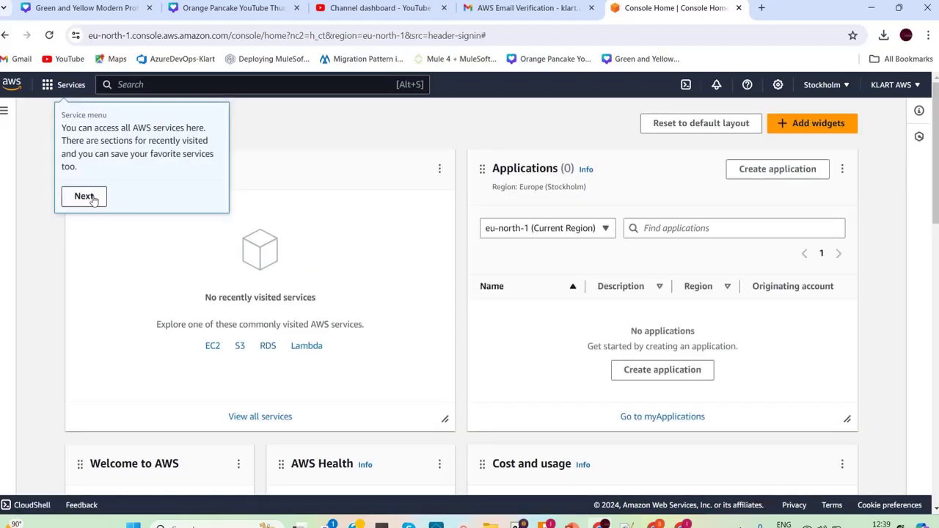
Dismiss the welcome tour, resource search, notifications quick-setup and unified settings tips
left_click(84, 196)
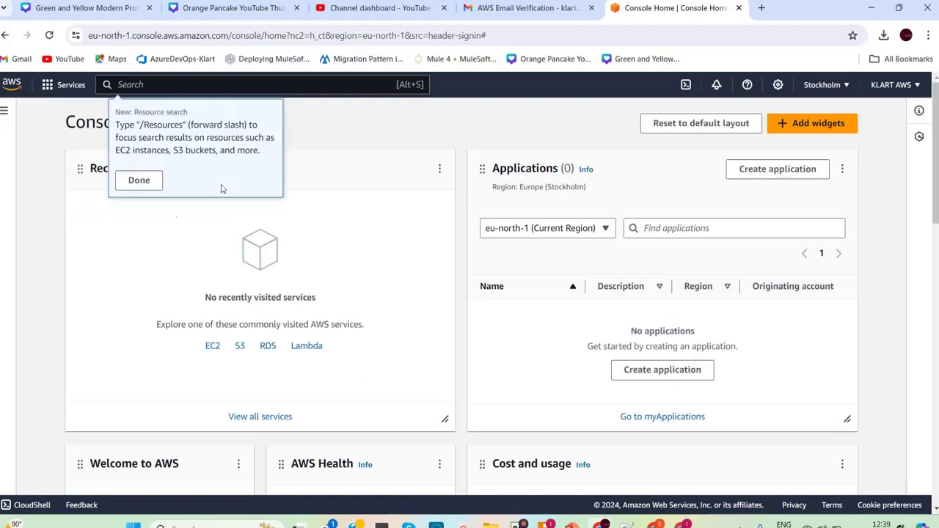
left_click(140, 180)
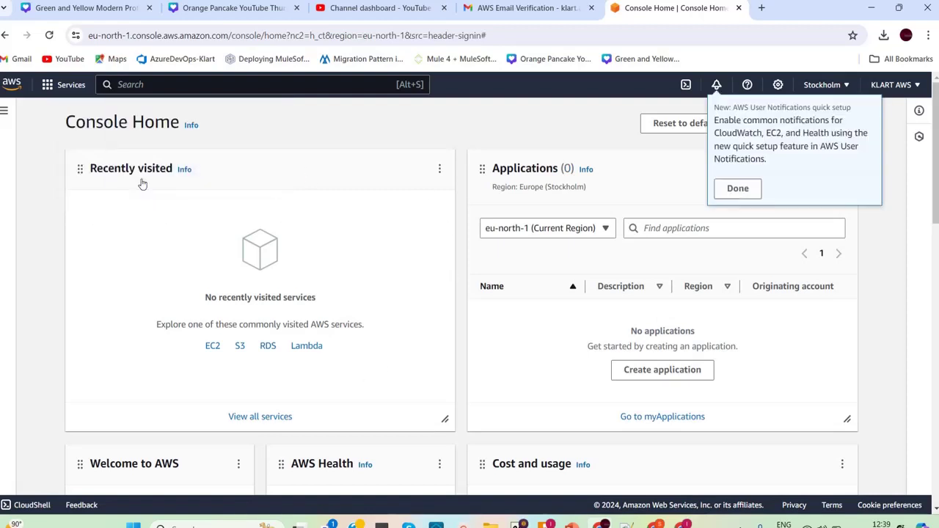
left_click(754, 190)
left_click(807, 230)
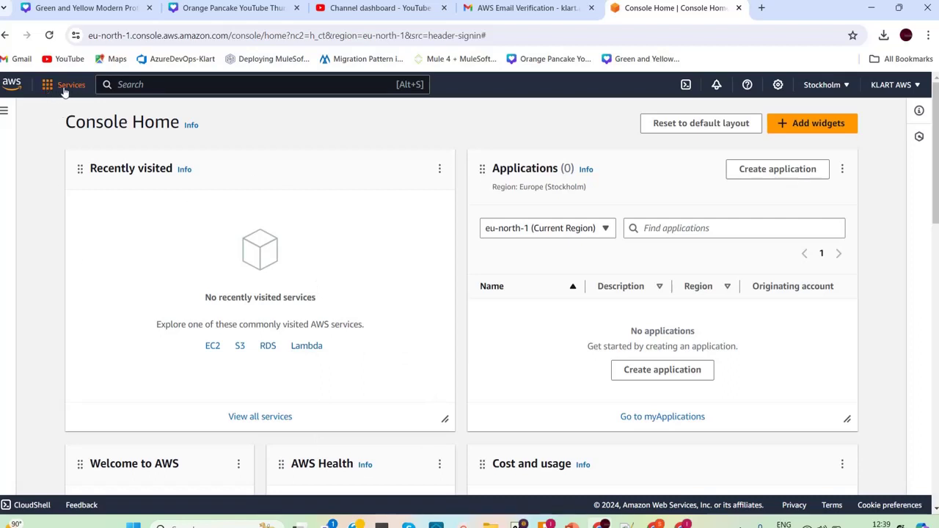
left_click(48, 91)
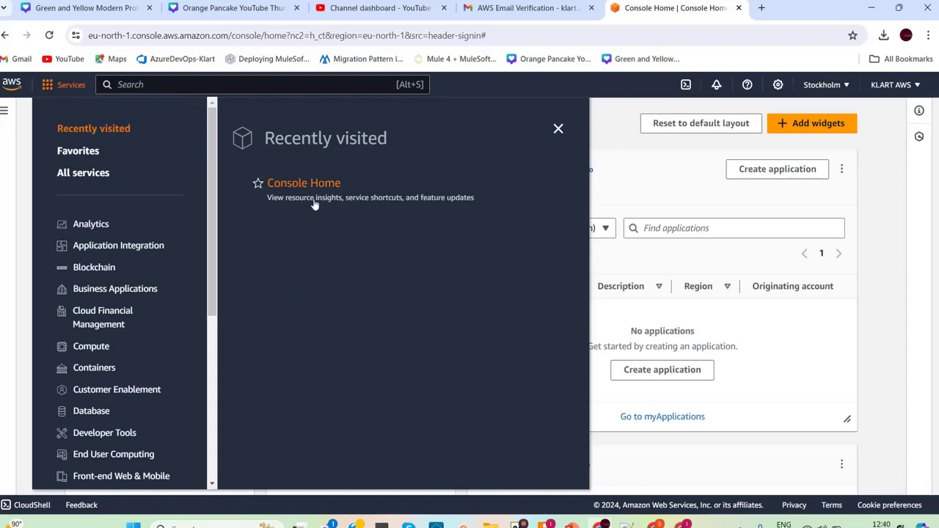
left_click(85, 176)
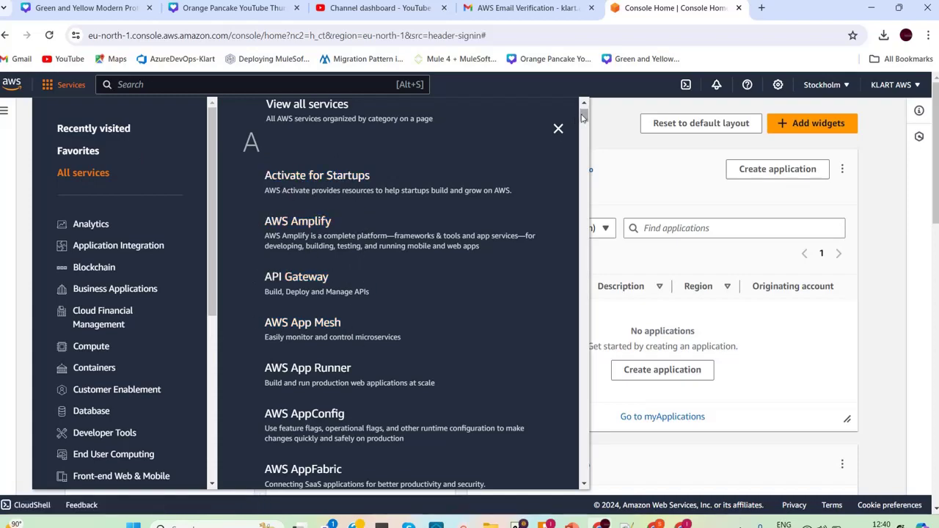
left_click_drag(584, 117, 585, 494)
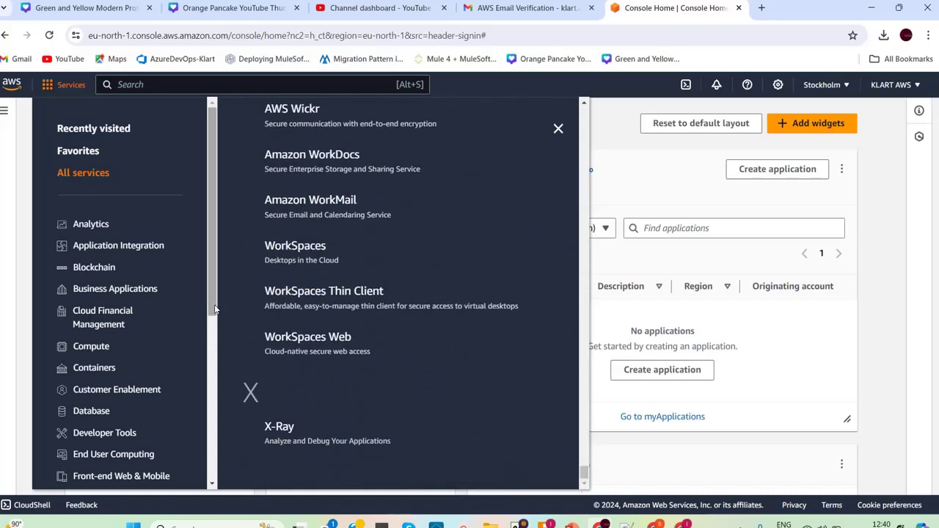
left_click_drag(212, 309, 216, 281)
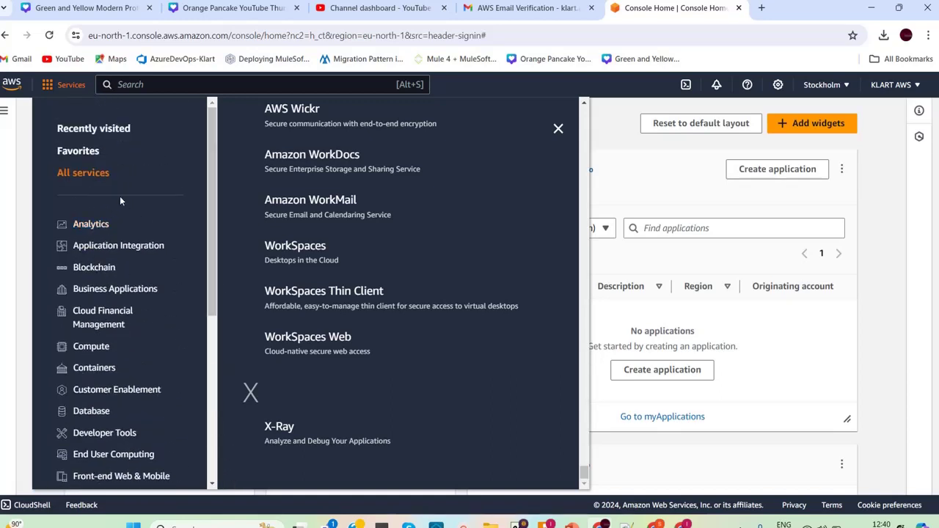
left_click_drag(212, 301, 211, 334)
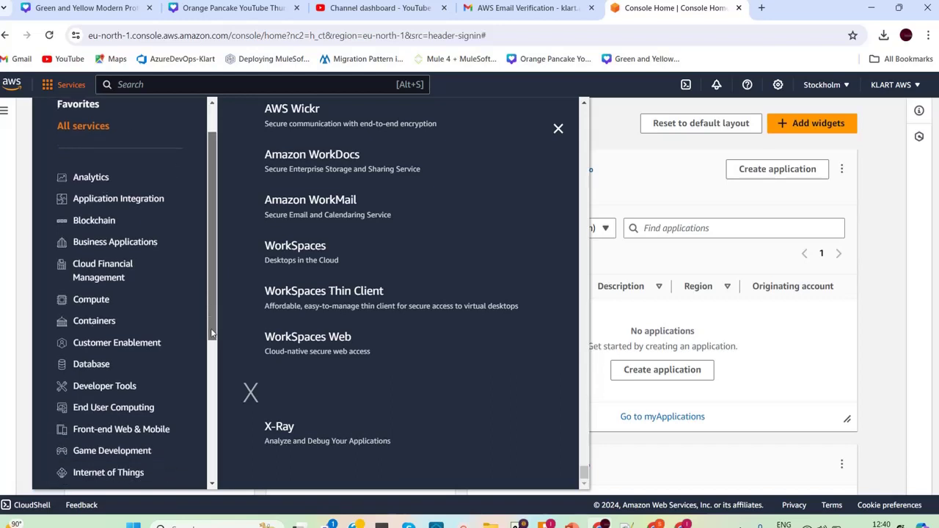
left_click(557, 131)
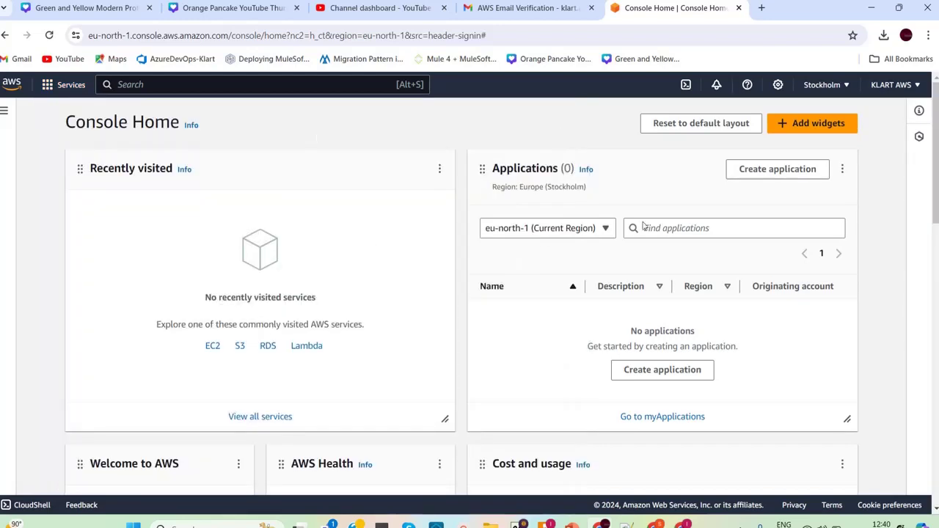
mouse_move(936, 163)
left_mouse_down()
mouse_move(937, 456)
mouse_move(937, 157)
left_mouse_up()
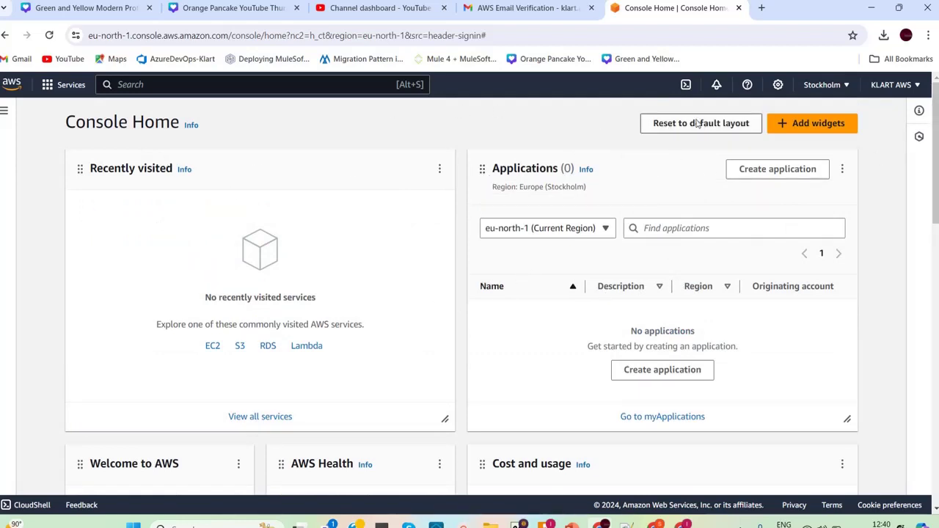
left_click(849, 89)
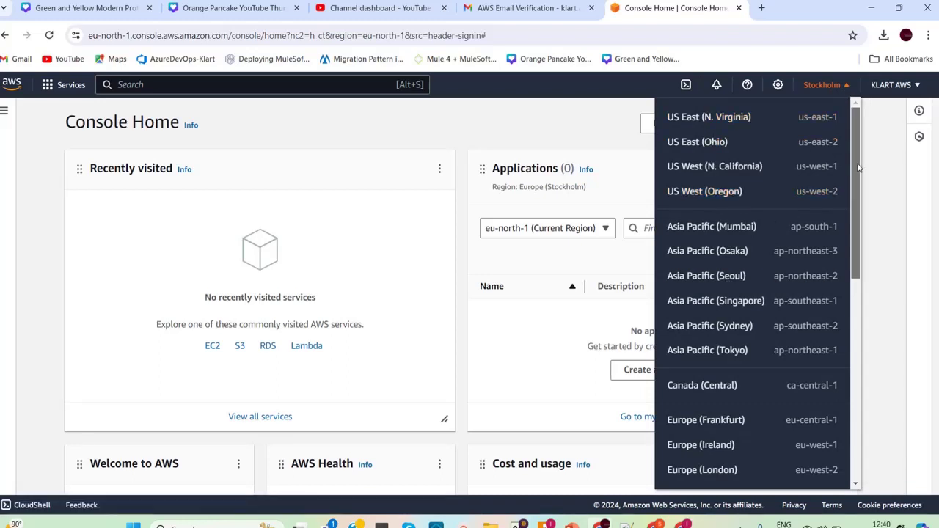
Pick Asia Pacific (Mumbai) from the region list in place of Europe (Stockholm)
left_click_drag(859, 168, 864, 416)
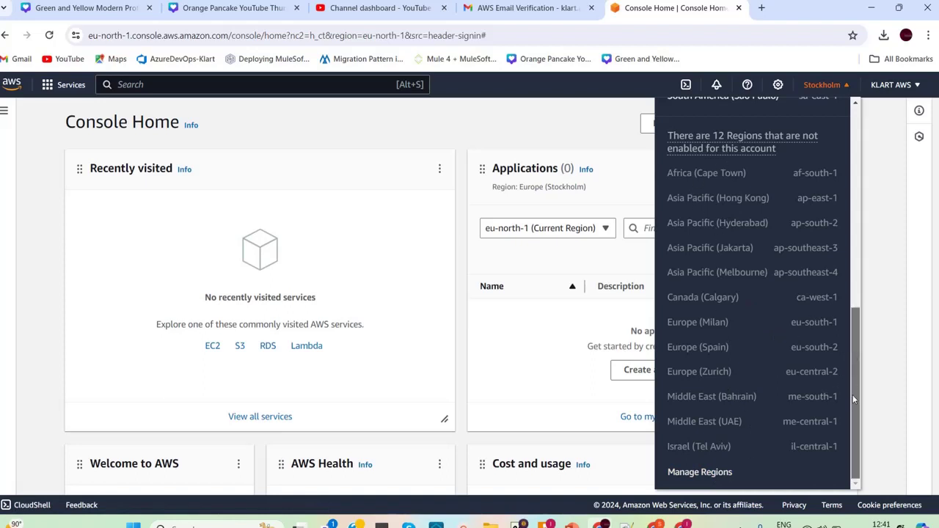
scroll(855, 406, "up", 3)
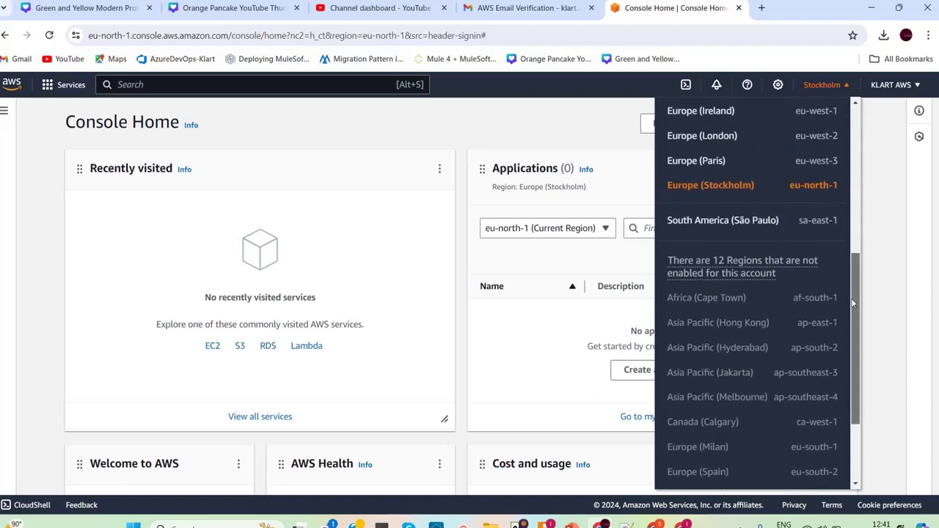
scroll(852, 278, "up", 3)
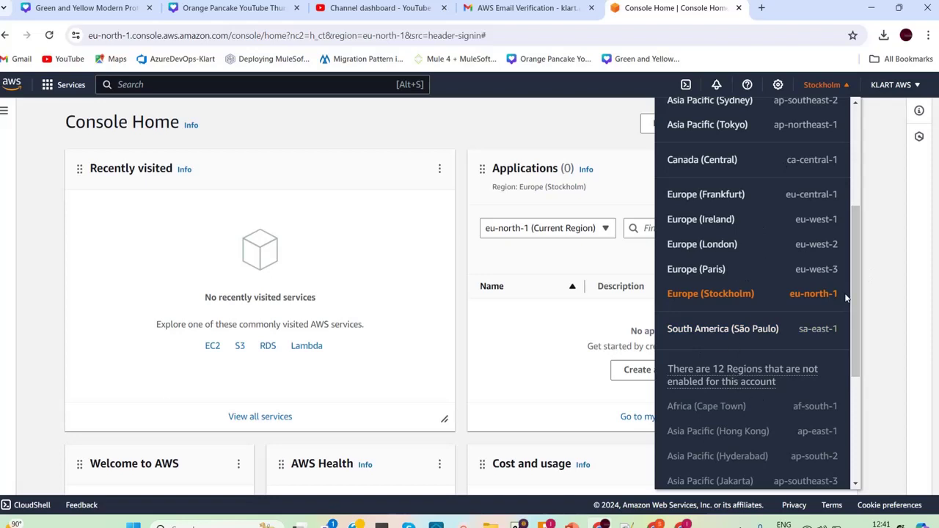
left_click_drag(857, 296, 854, 172)
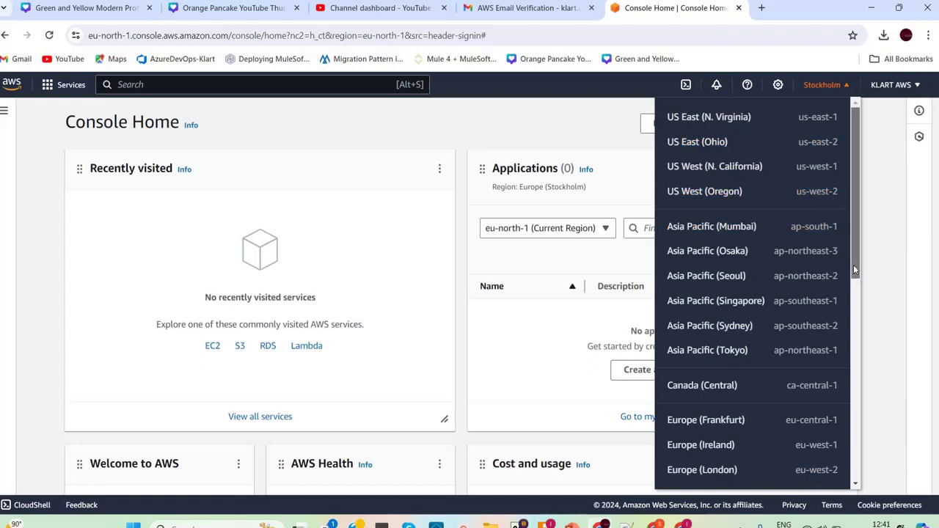
left_click_drag(853, 265, 860, 234)
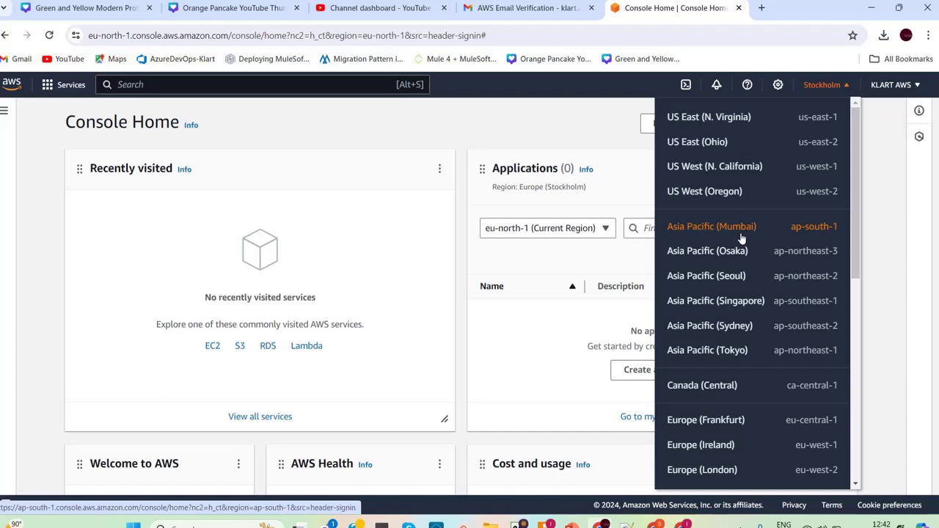
left_click(740, 235)
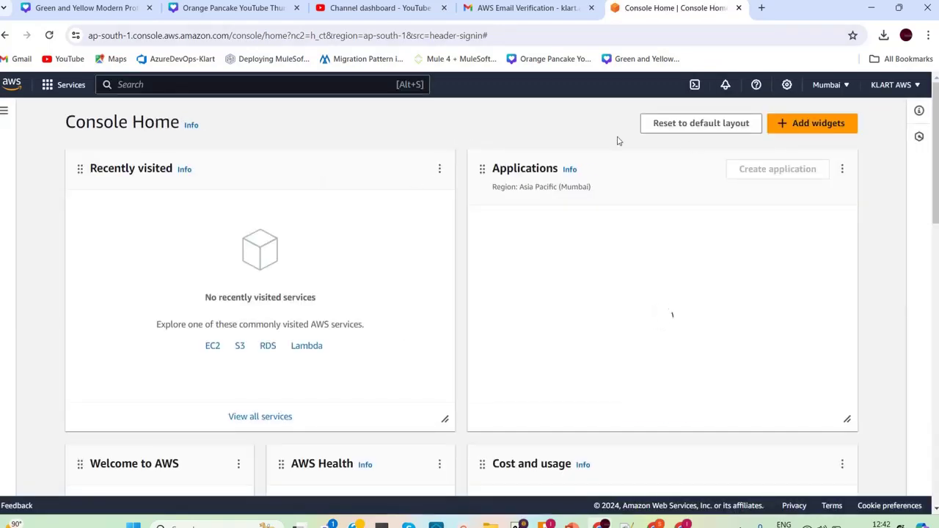
Glance at the Mumbai region list, then go to the Account settings page from the account menu
left_click(828, 110)
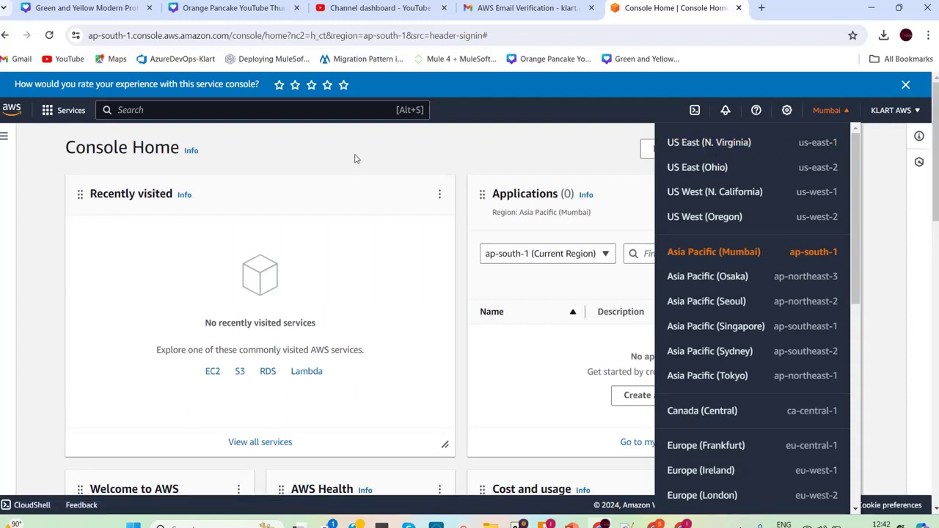
left_click(519, 155)
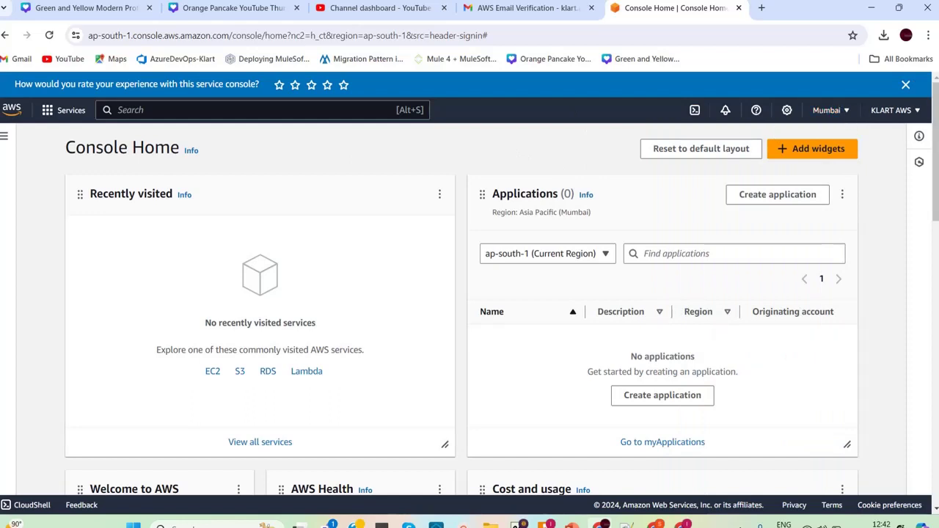
left_click(919, 114)
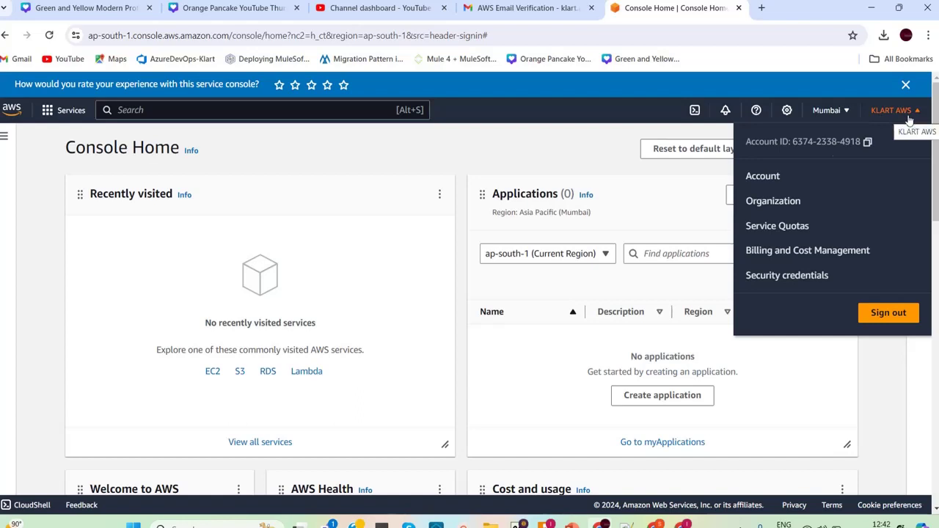
left_click(764, 179)
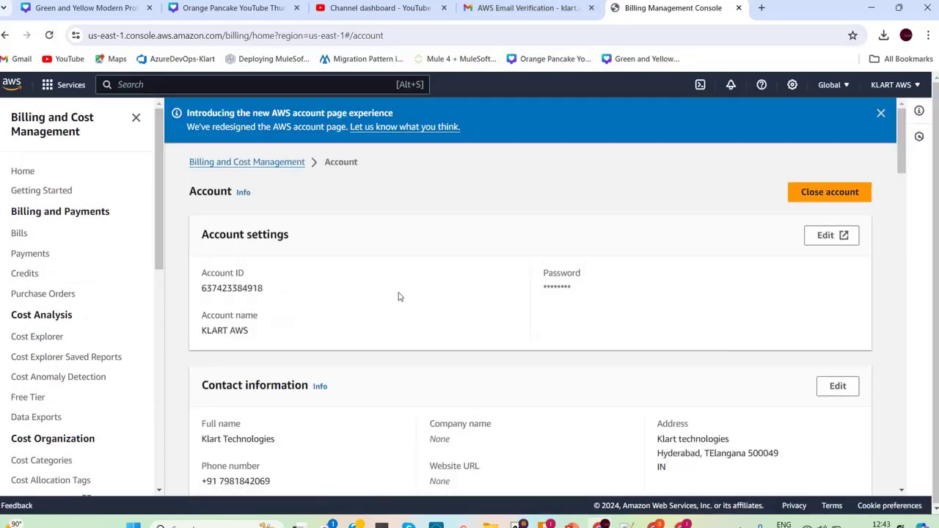
Dismiss the new Account page announcement and hide the Billing and Cost Management sidebar
left_click_drag(902, 172, 891, 112)
left_click(891, 113)
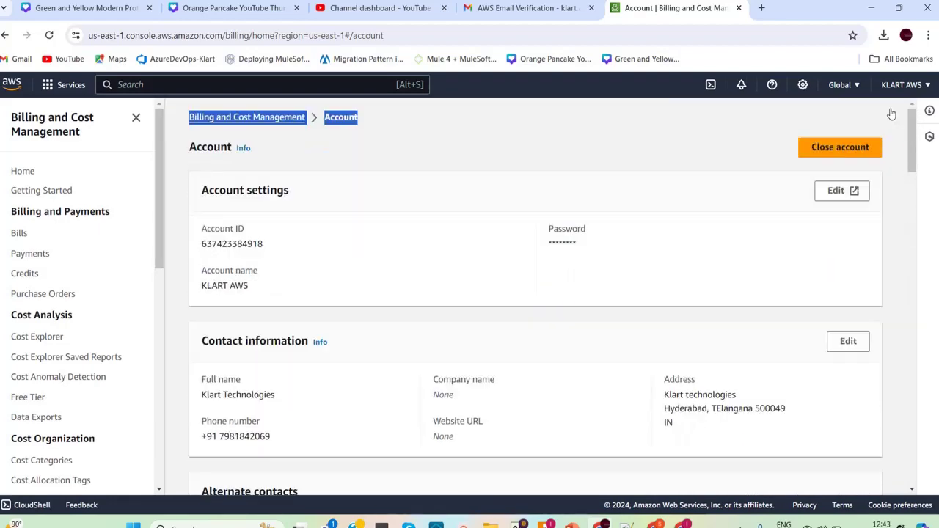
left_click(133, 118)
left_click(48, 87)
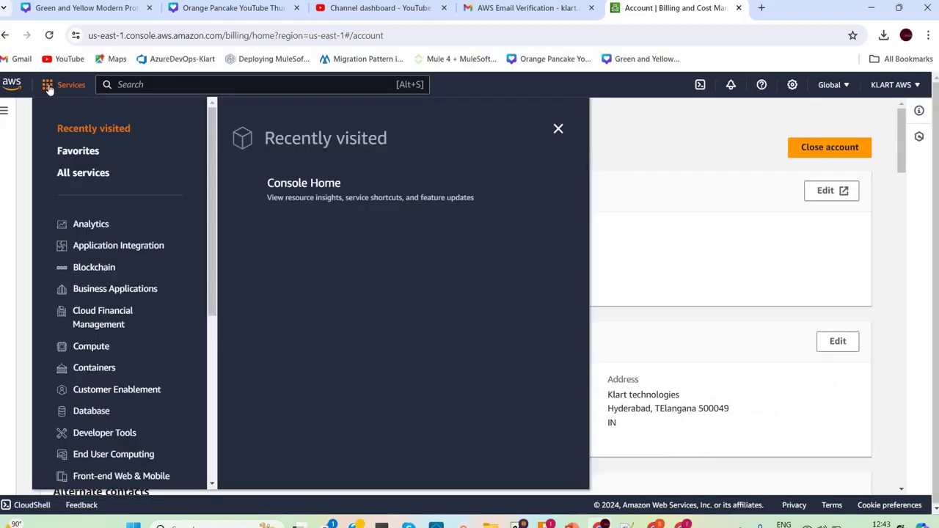
left_click(558, 130)
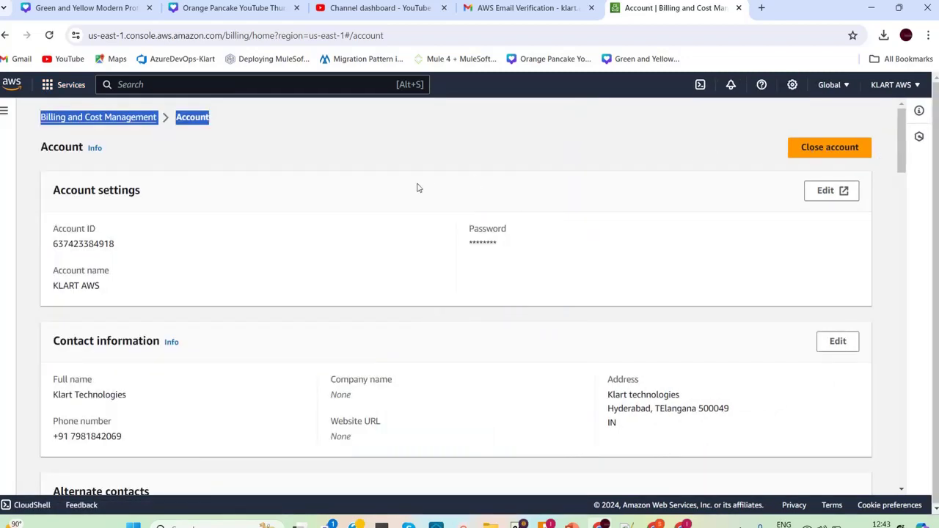
left_click(4, 114)
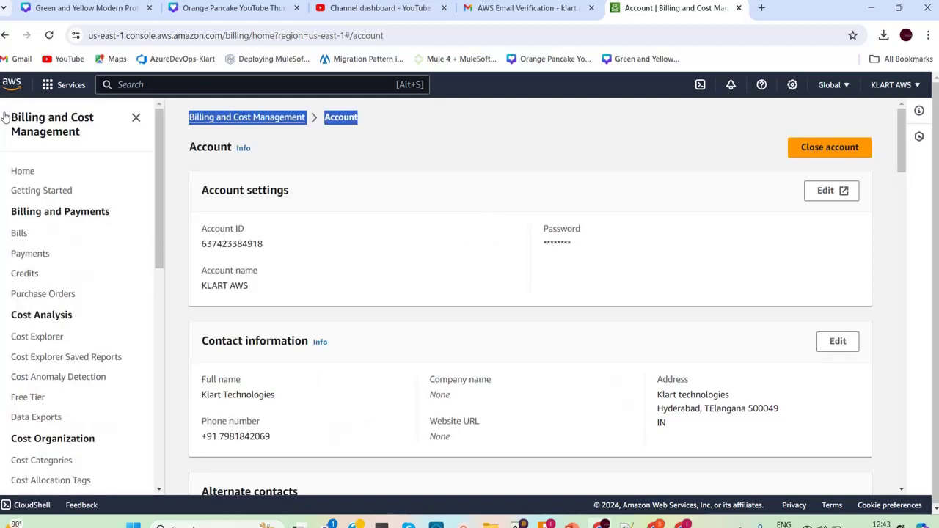
left_click(137, 119)
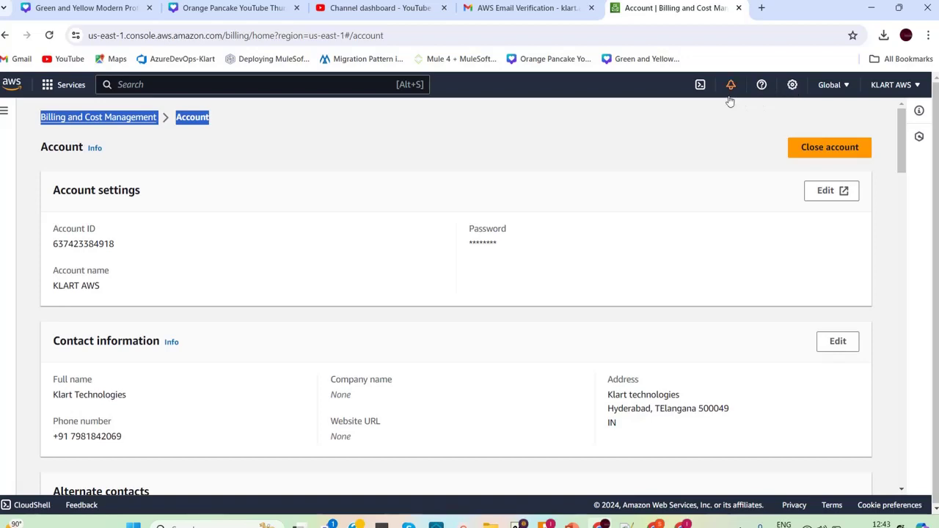
Check the account options, then start a search across the console
left_click(919, 86)
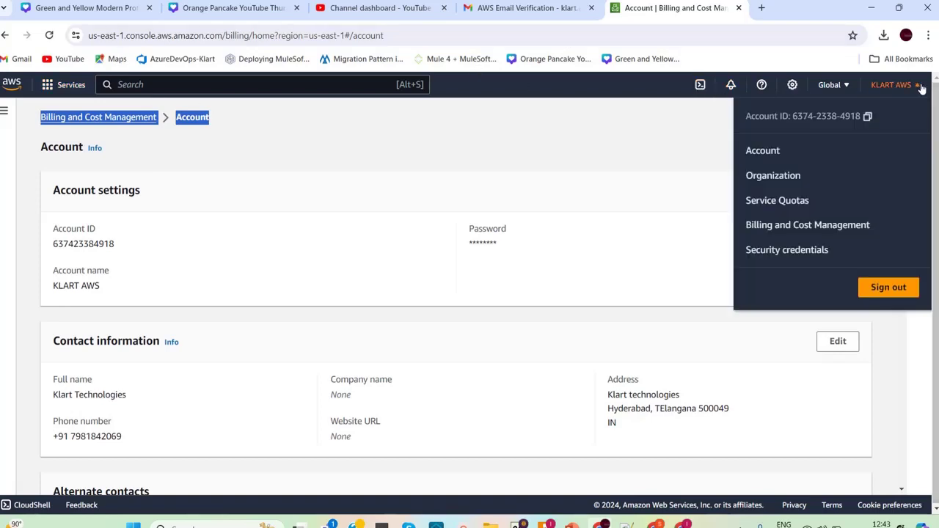
left_click(465, 128)
left_click(121, 86)
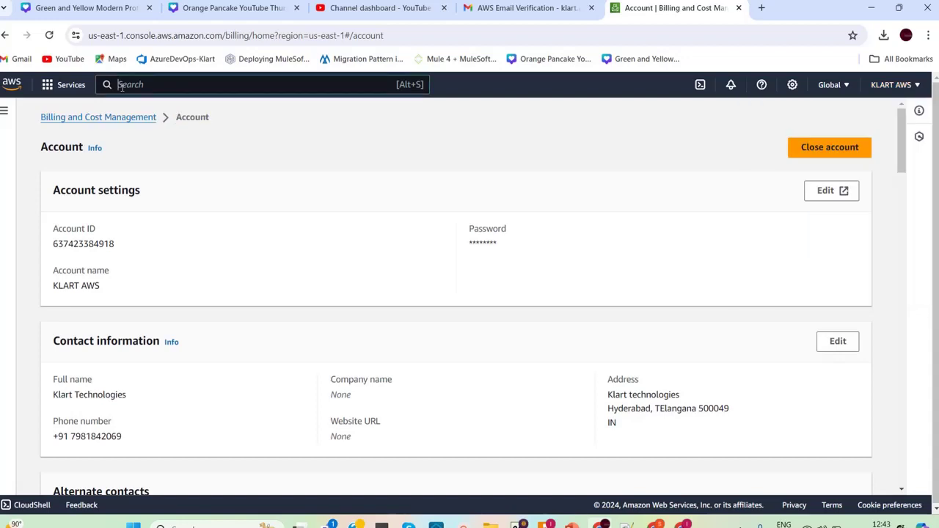
Search the console for 'budge', correcting the 'aws bugdet' typo, and open the Budgets feature
type("aw")
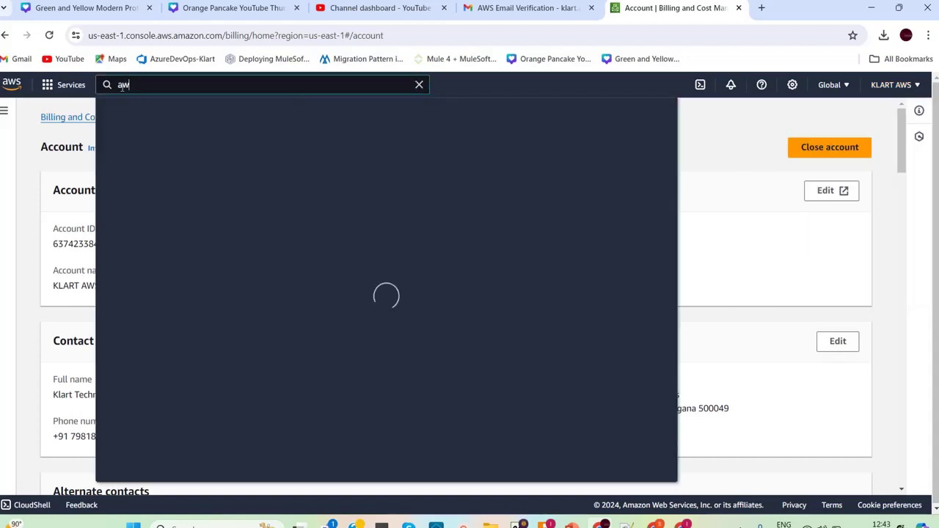
type("s bugdet")
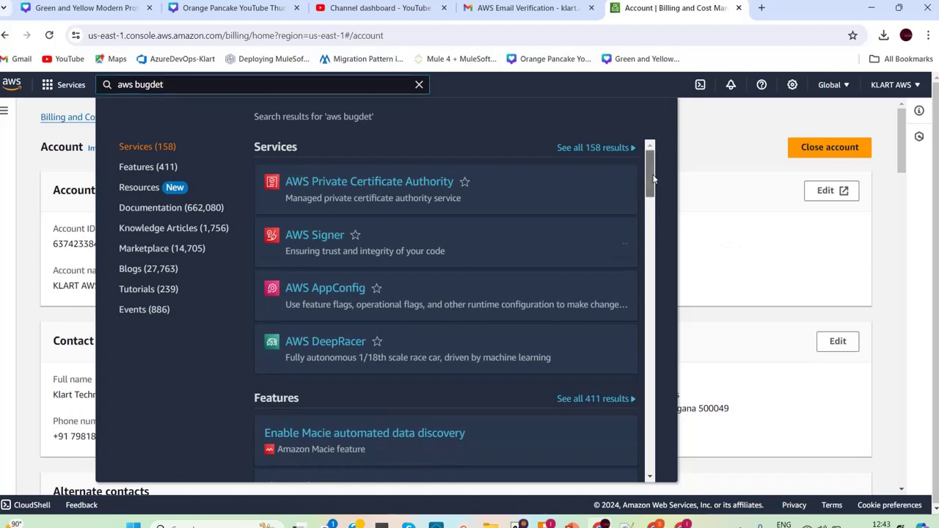
left_click_drag(653, 178, 660, 154)
left_click_drag(174, 85, 56, 103)
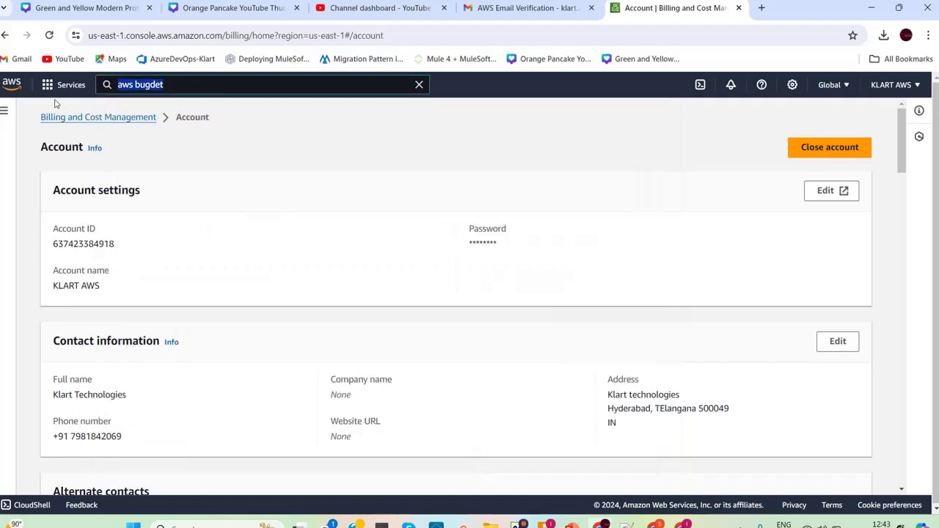
type("budge")
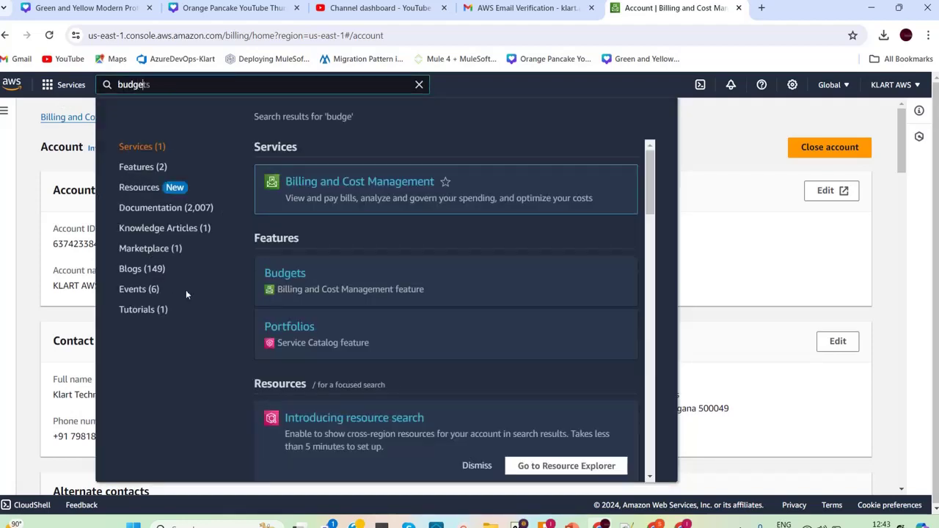
left_click(279, 275)
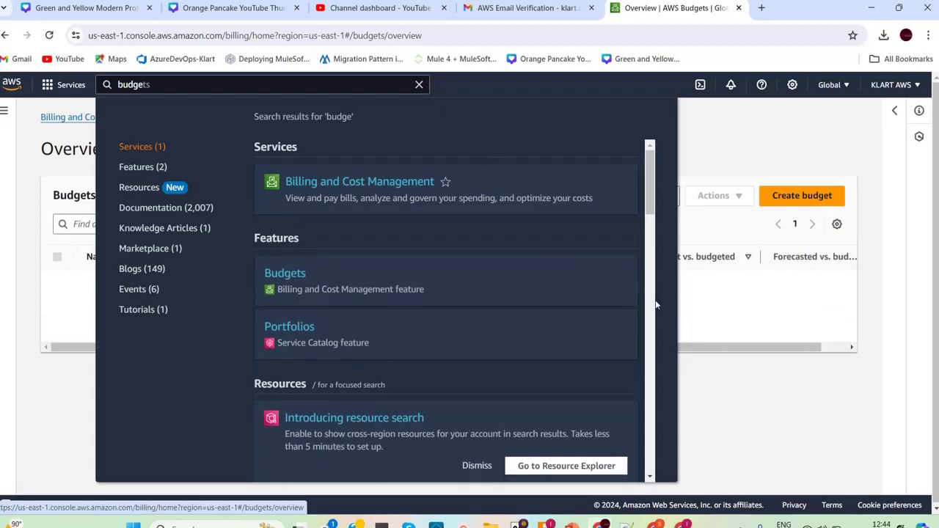
left_click(477, 465)
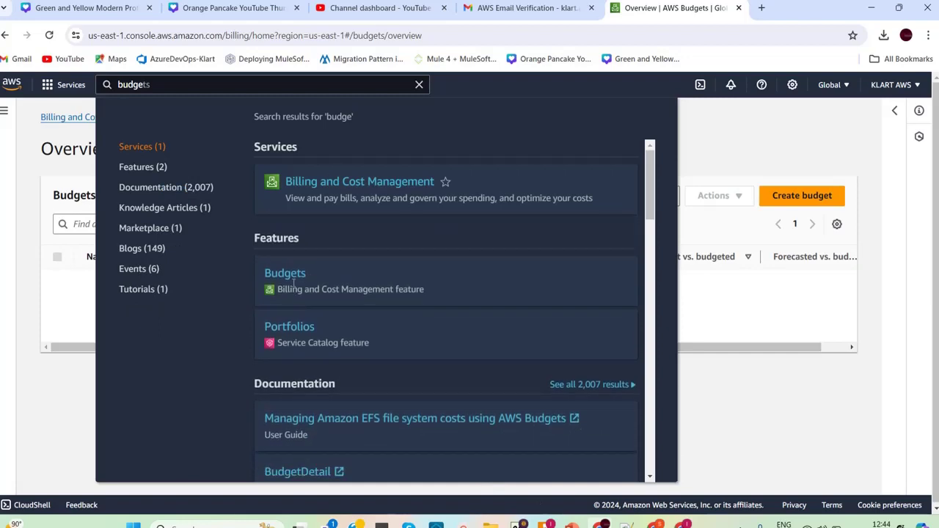
left_click(859, 387)
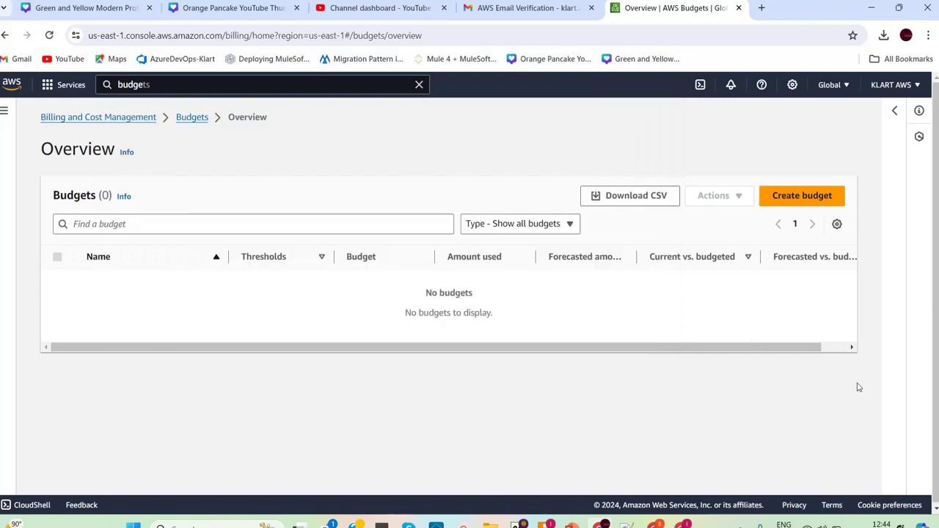
Start a new budget from the Budgets overview to reach the budget type choice
left_click(816, 200)
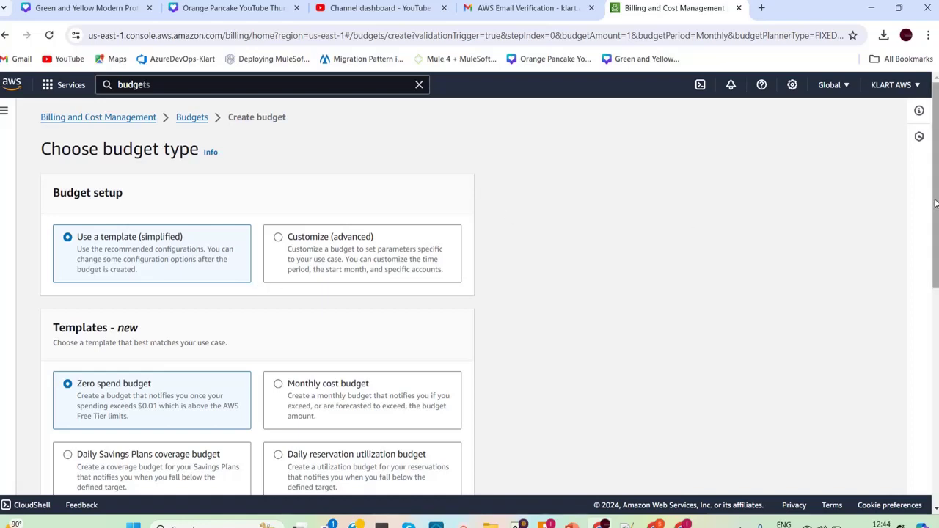
scroll(292, 208, "down", 1)
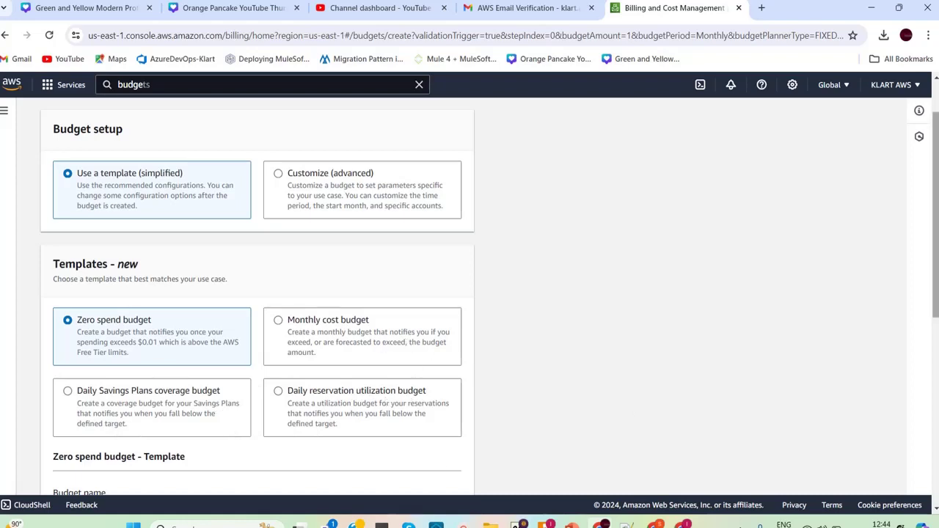
scroll(936, 273, "down", 2)
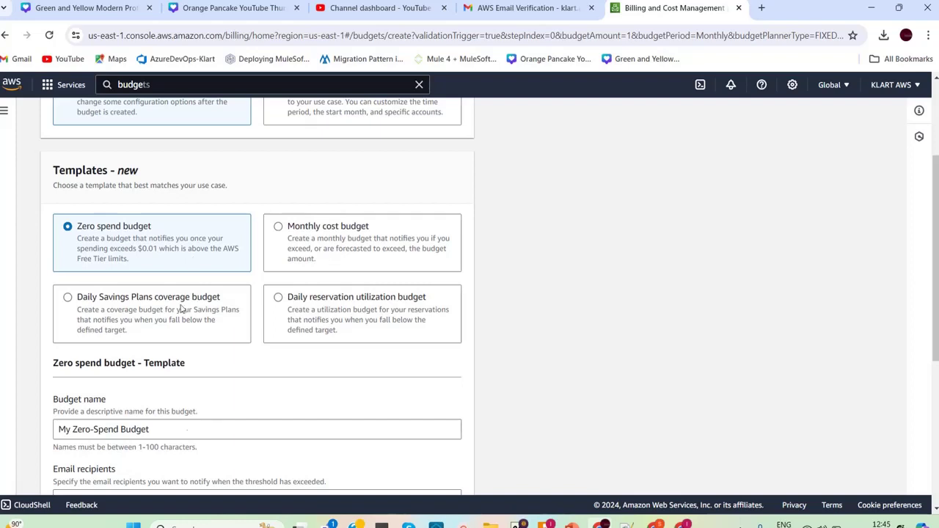
left_click_drag(936, 226, 935, 165)
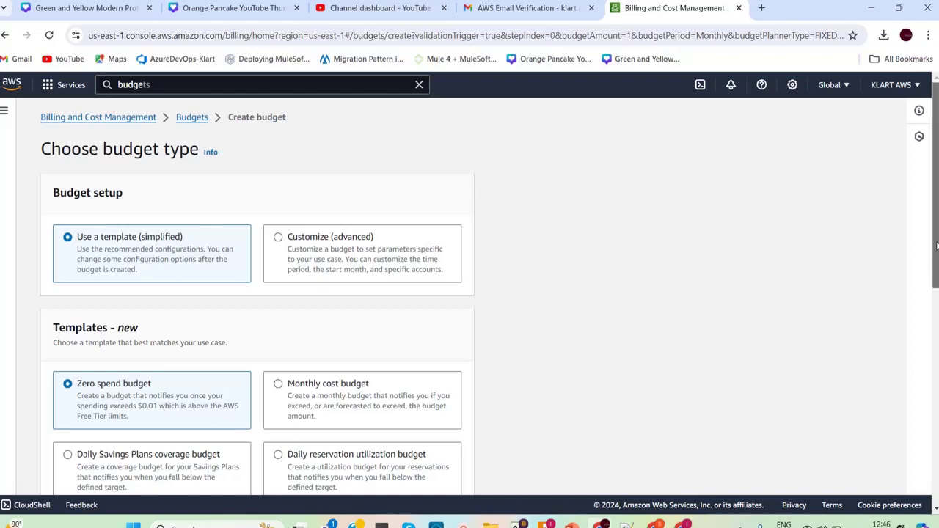
left_click_drag(935, 248, 936, 352)
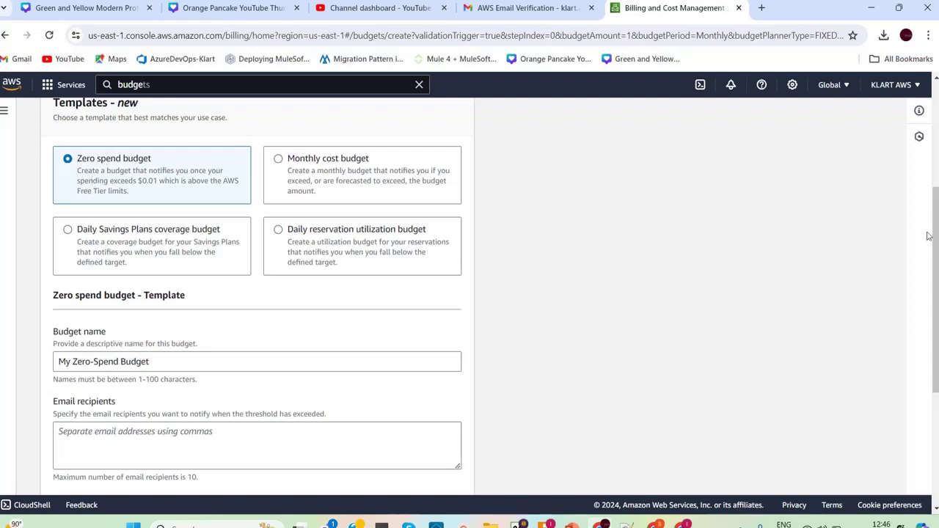
left_click_drag(929, 235, 929, 295)
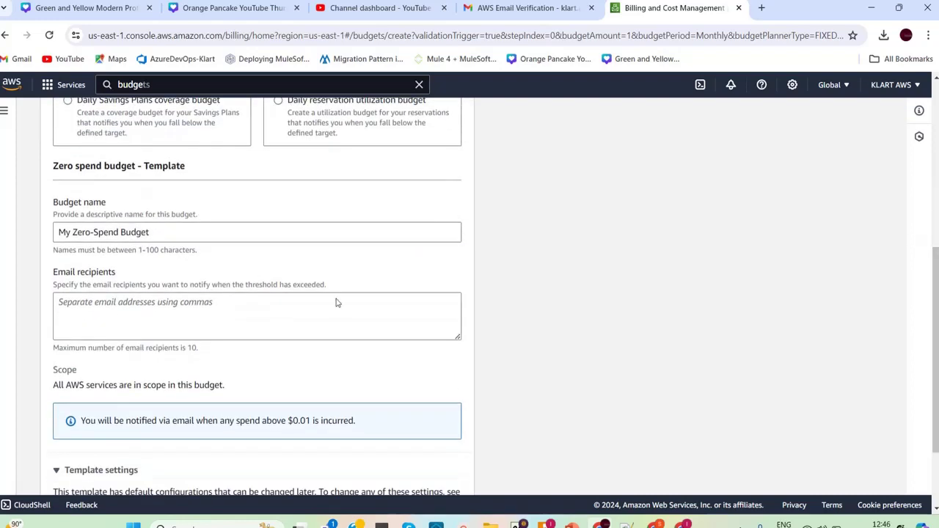
Undo the verification code mistakenly entered in the Email recipients field
left_click(158, 306)
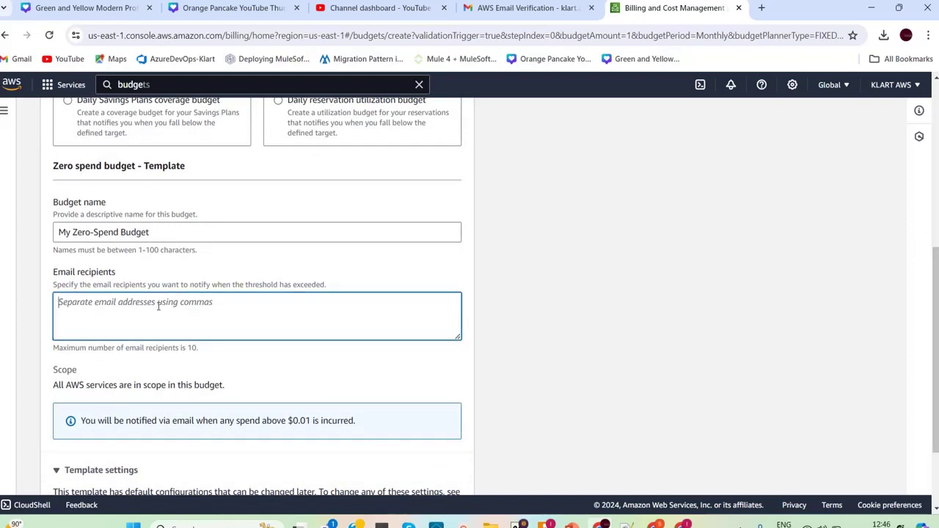
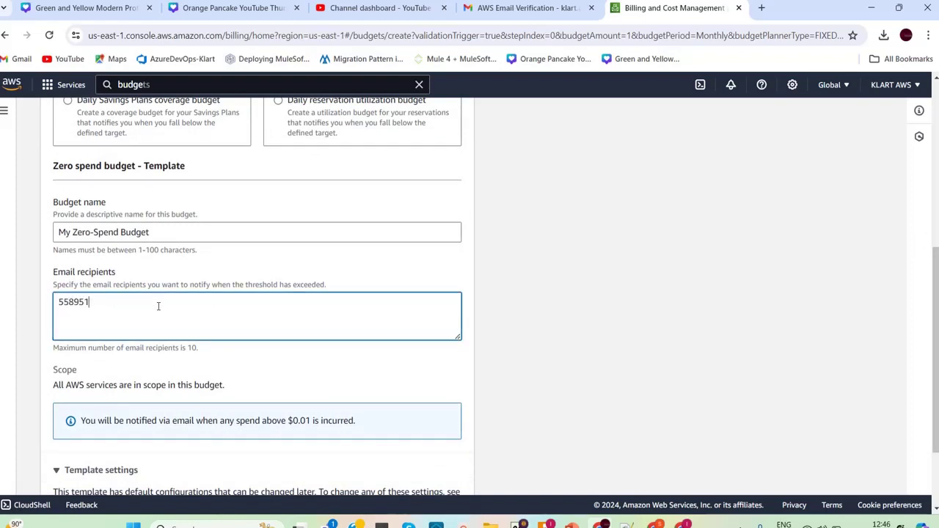
key("ctrl+z")
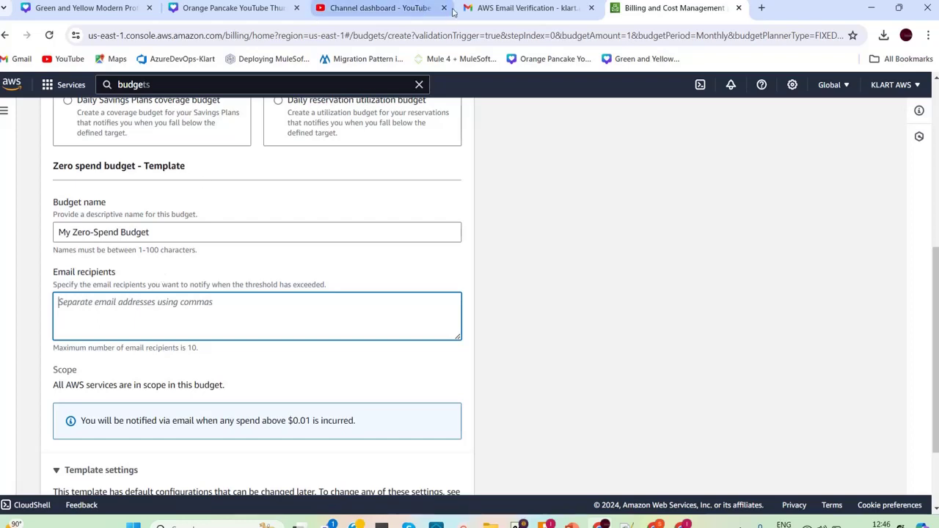
In Gmail, open the Google account panel and select the account's e-mail address
left_click(510, 7)
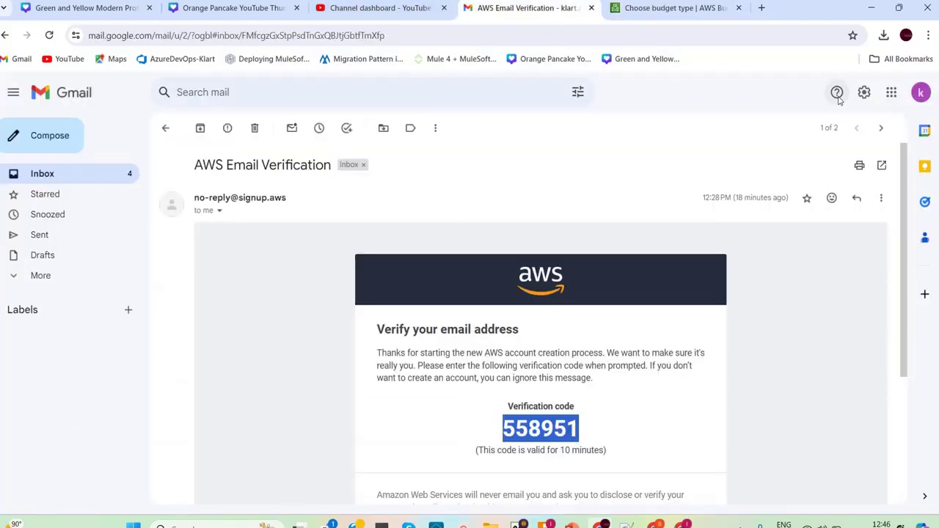
left_click(921, 93)
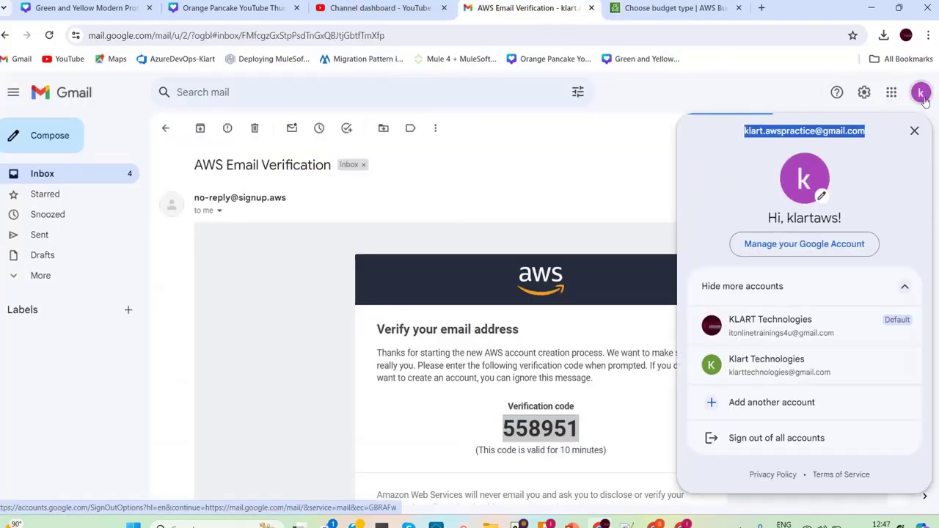
left_click(868, 133)
left_click_drag(868, 133, 738, 130)
key("ctrl+c")
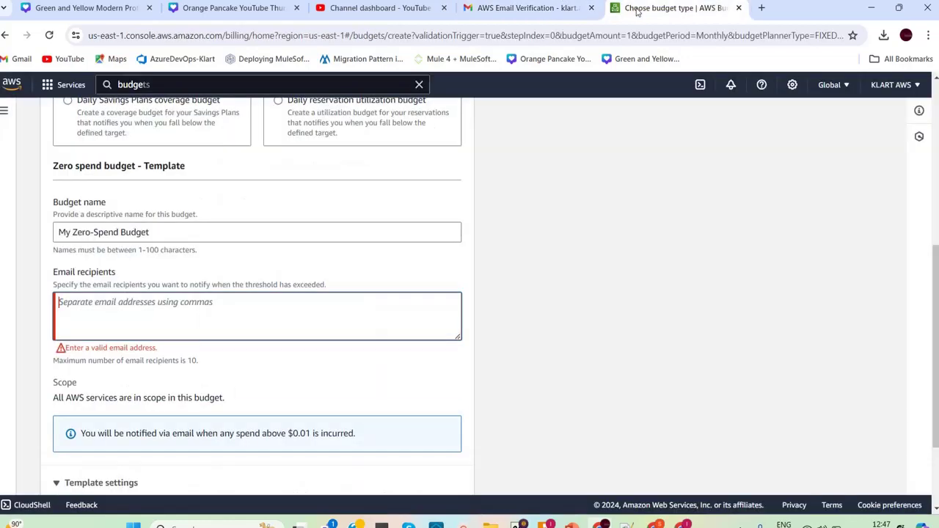
Paste the account's e-mail into Email recipients and add a second address after a comma
left_click(653, 8)
key("ctrl+v")
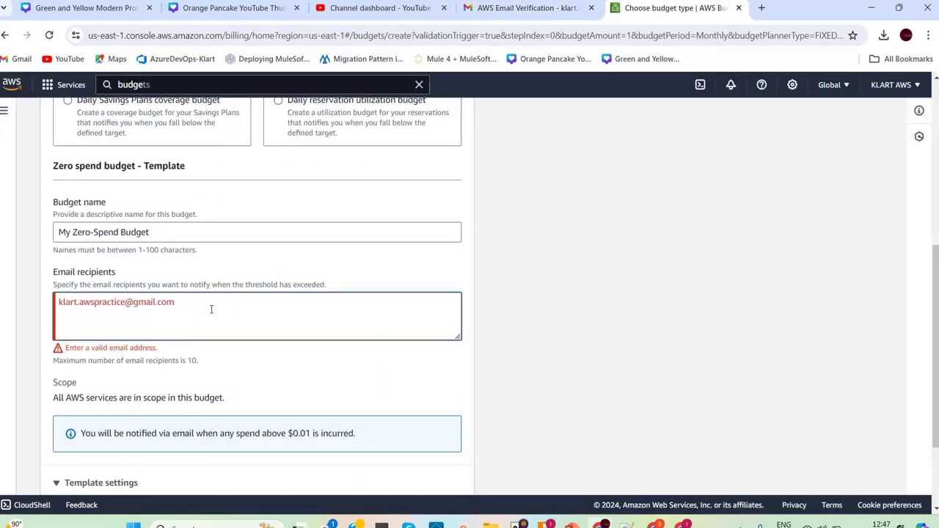
type(",")
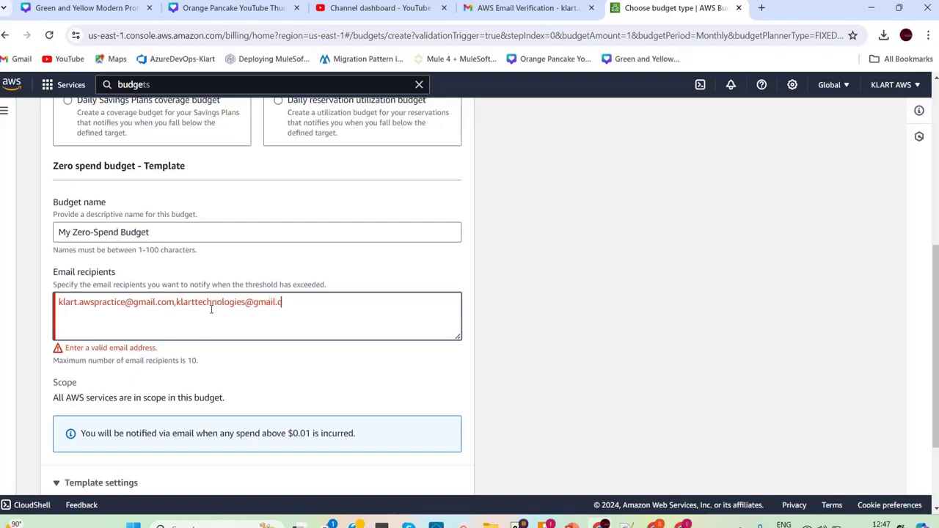
left_click(299, 370)
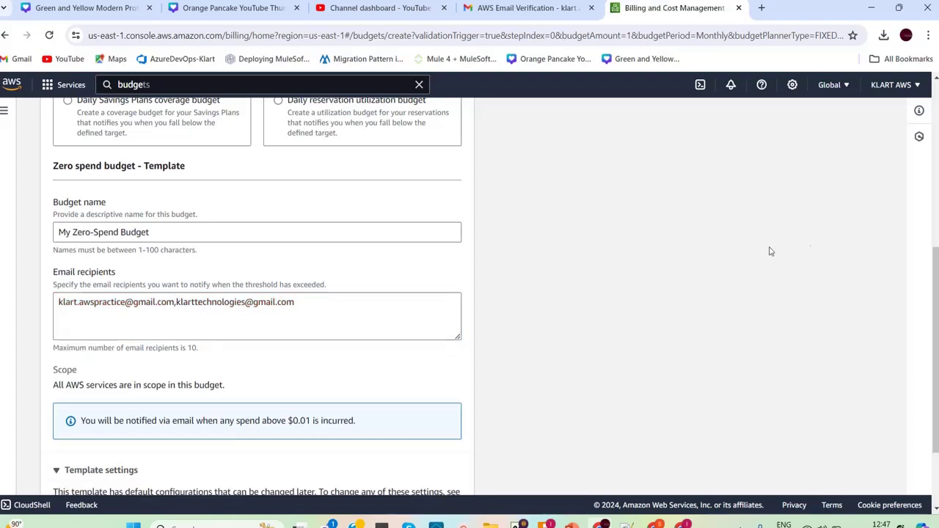
scroll(935, 283, "down", 2)
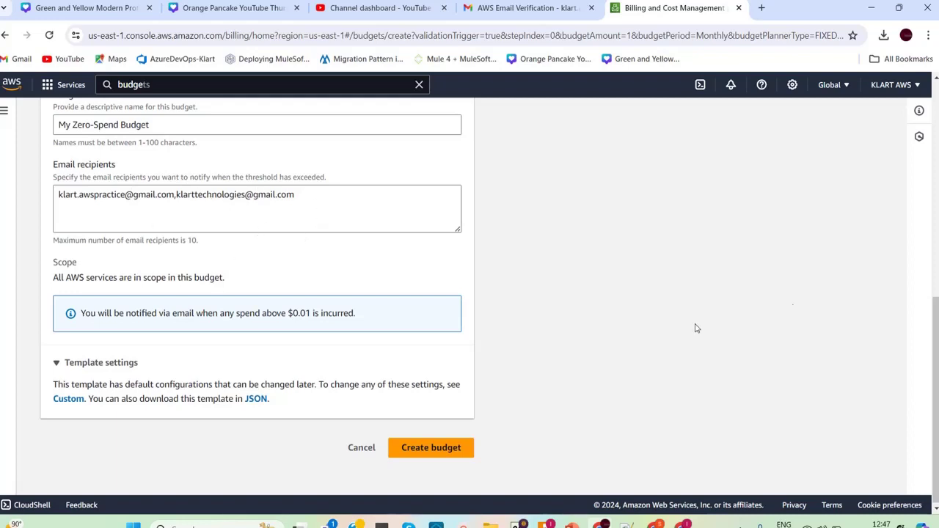
left_click_drag(936, 367, 916, 168)
scroll(917, 168, "down", 10)
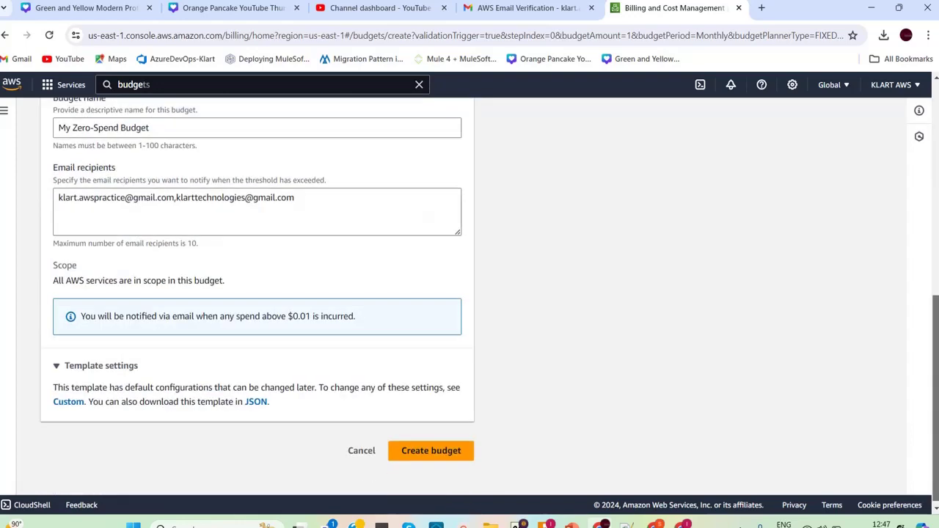
Create My Zero-Spend Budget and dismiss the green success banner
left_click(433, 449)
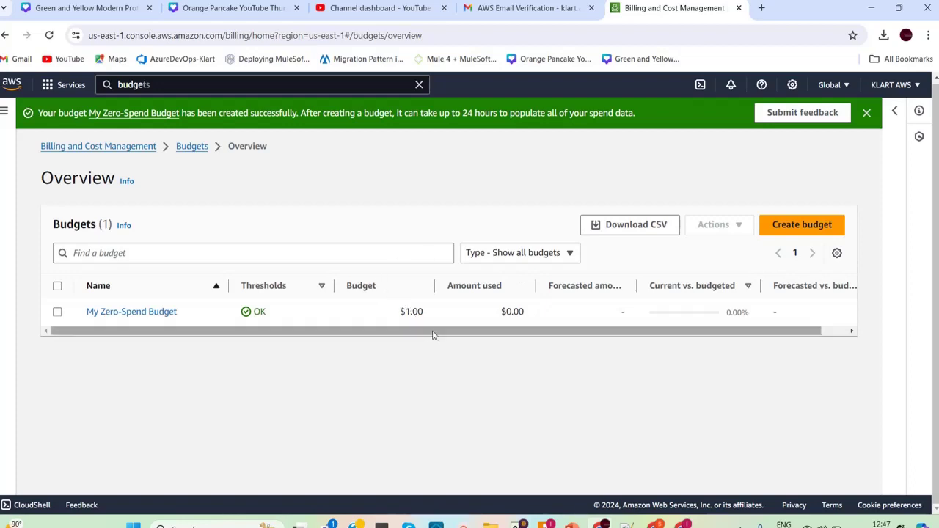
left_click_drag(438, 334, 649, 347)
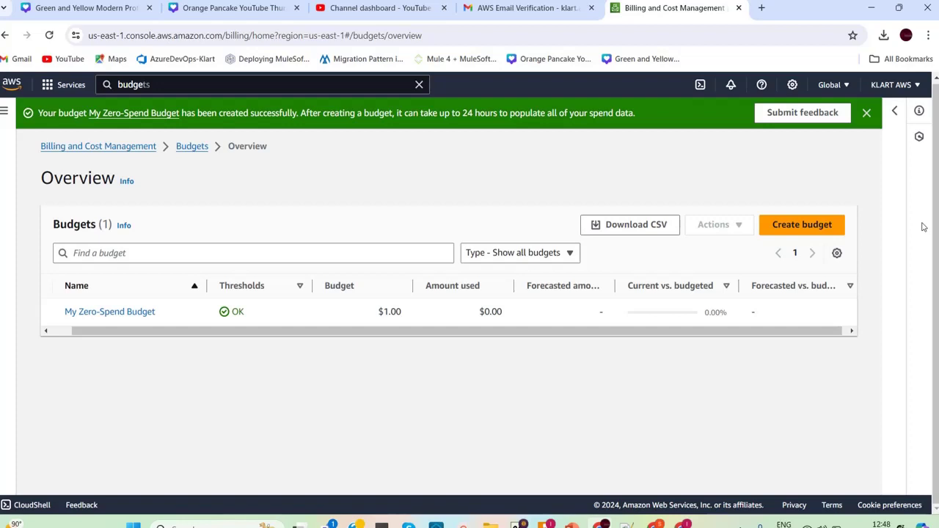
left_click(868, 114)
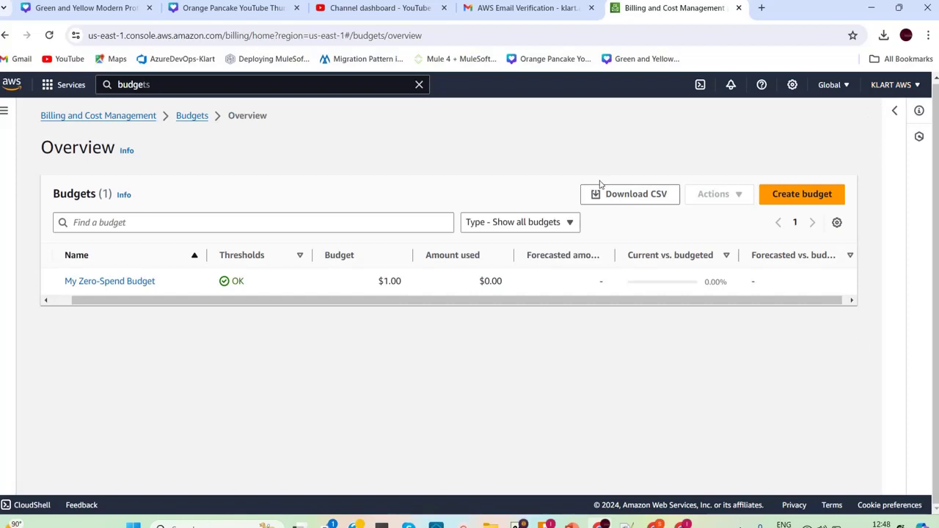
Browse the Billing navigation, the AWS services list and the account options with account ID
left_click(4, 113)
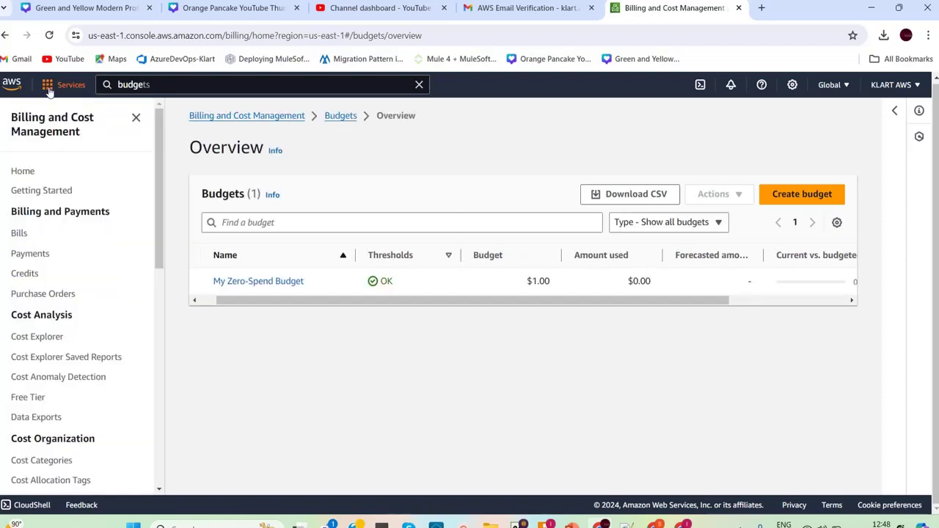
left_click(48, 87)
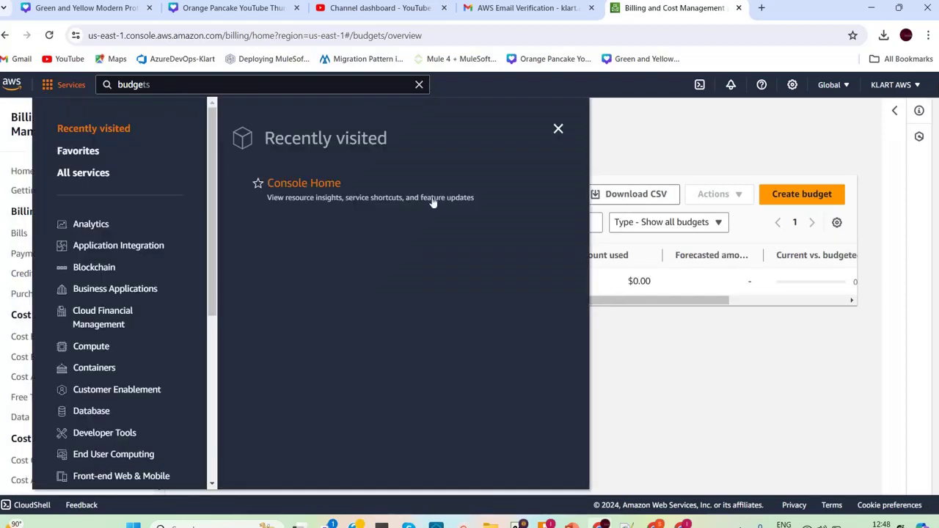
left_click(917, 86)
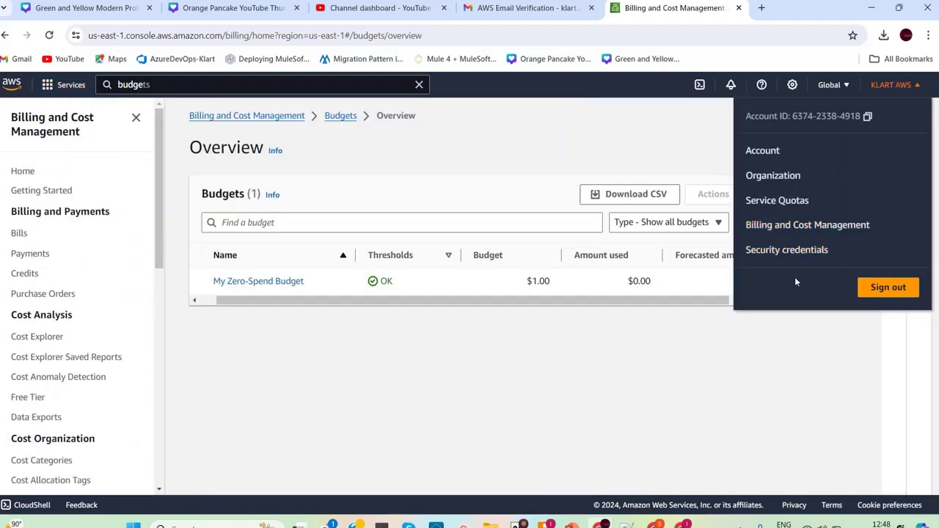
left_click(635, 378)
Check the region list, hide the Billing navigation, clear the leftover budgets search, and open account options
left_click(846, 85)
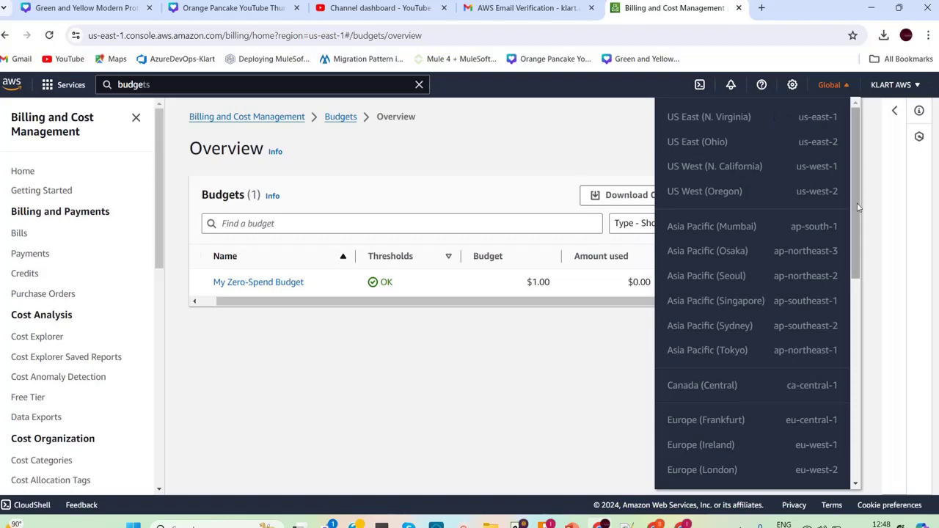
left_click_drag(860, 205, 862, 149)
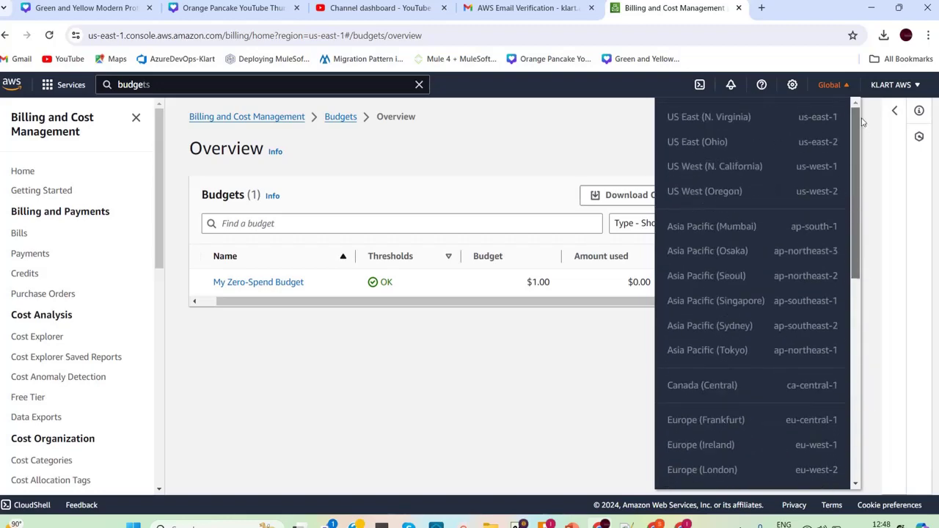
left_click(569, 390)
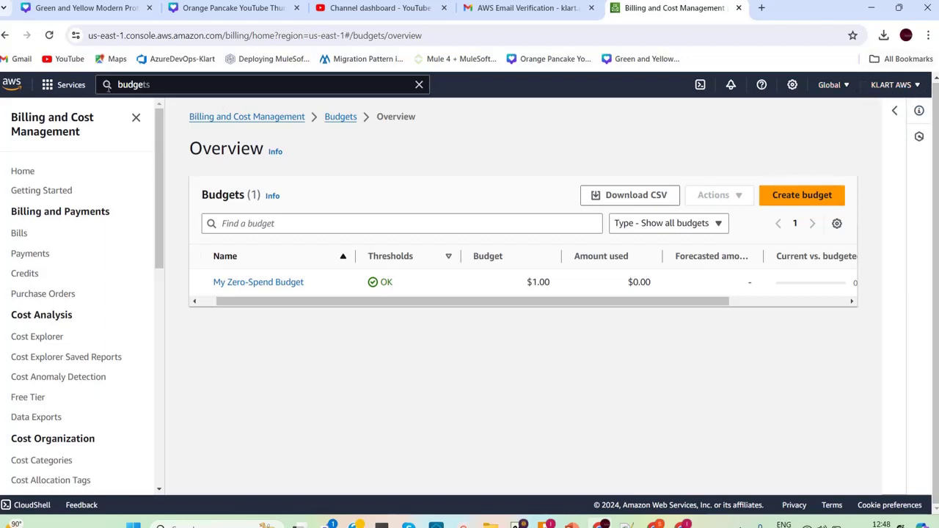
left_click(135, 118)
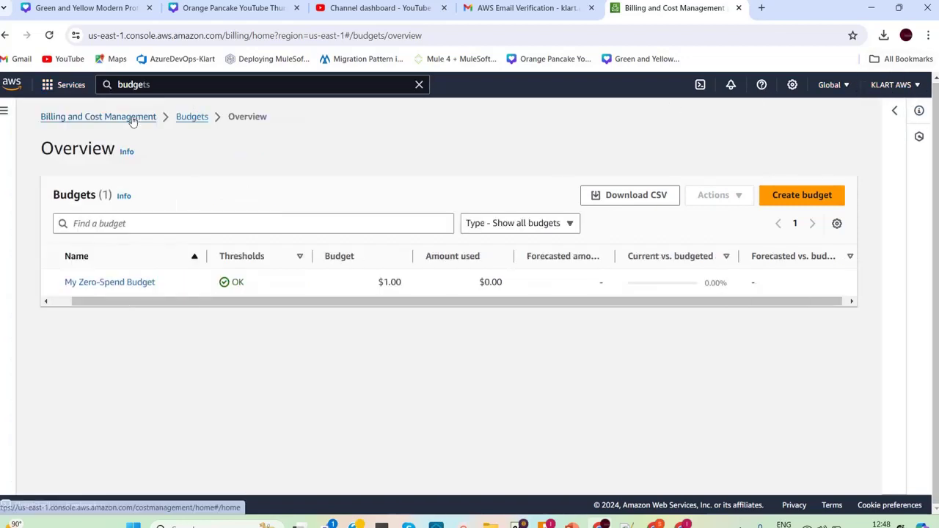
left_click(419, 86)
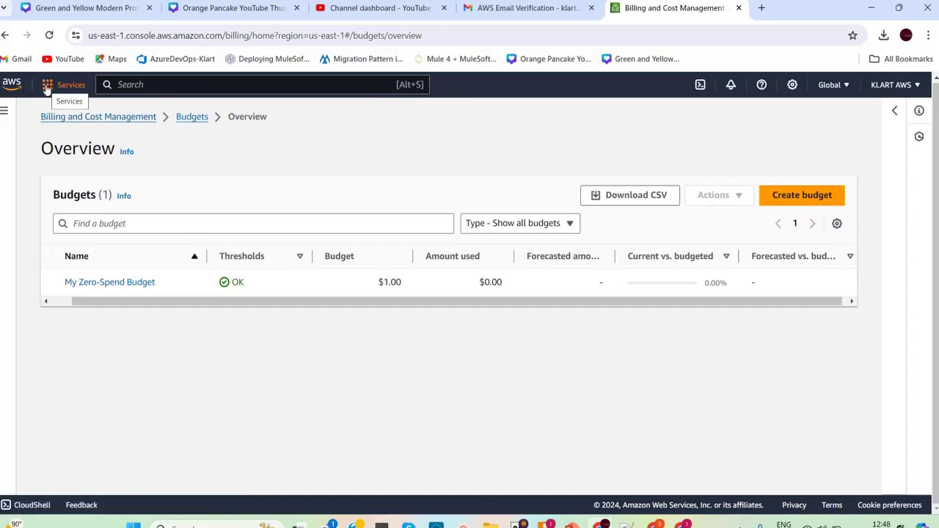
left_click(903, 84)
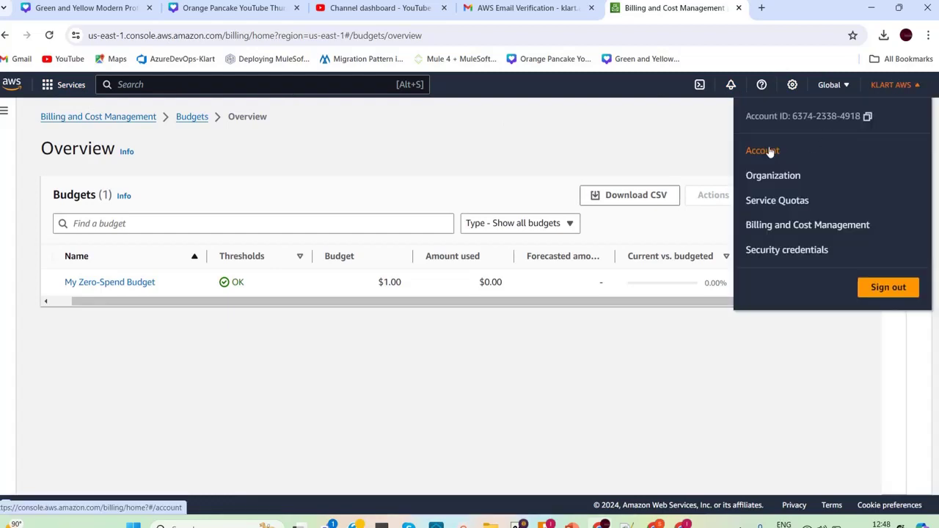
Open the Account settings page and toggle the Billing navigation panel off and on
left_click(775, 150)
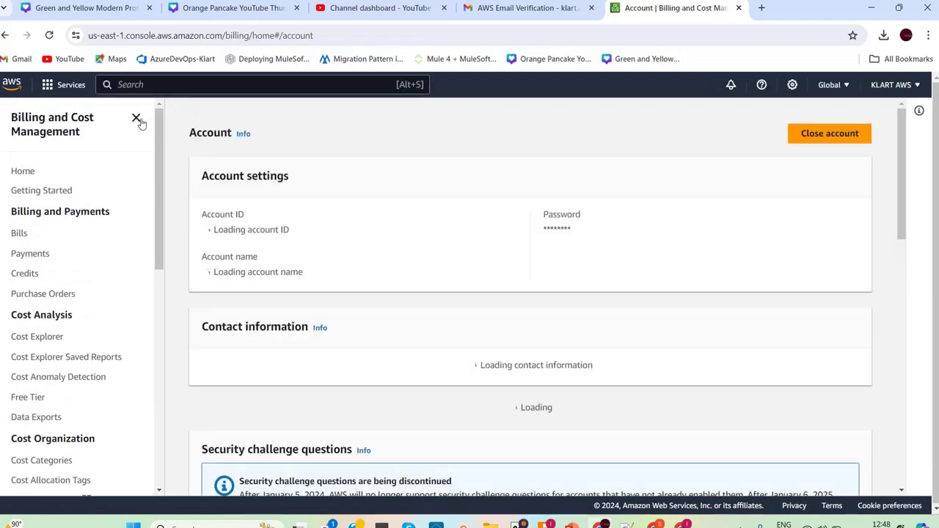
left_click_drag(162, 171, 161, 136)
left_click(140, 119)
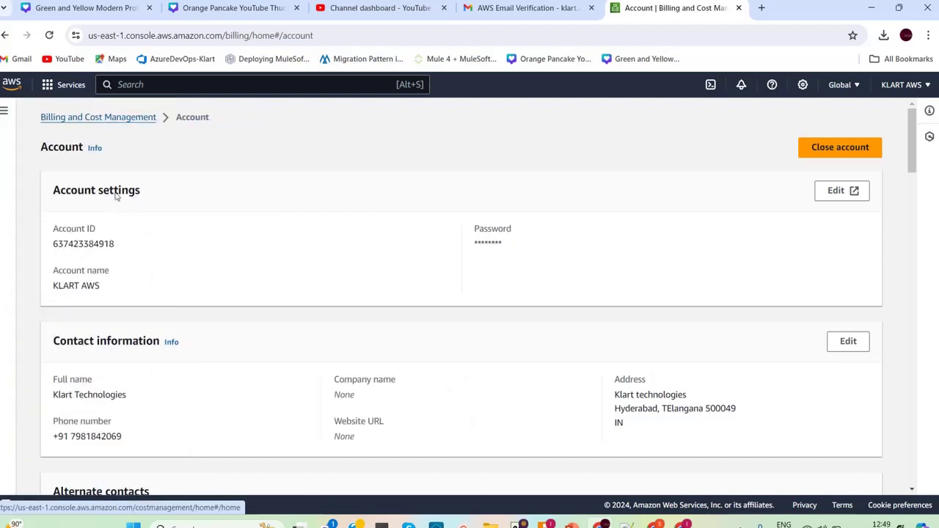
left_click(5, 112)
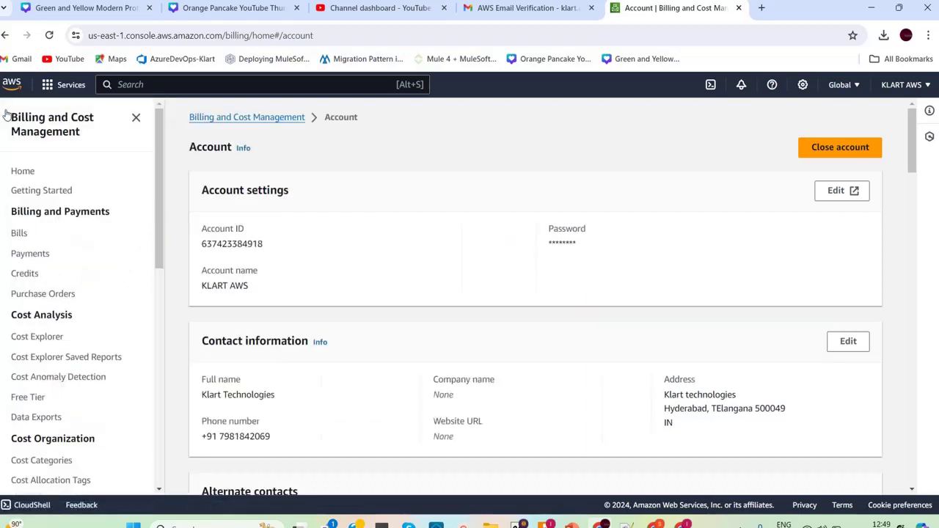
left_click(136, 118)
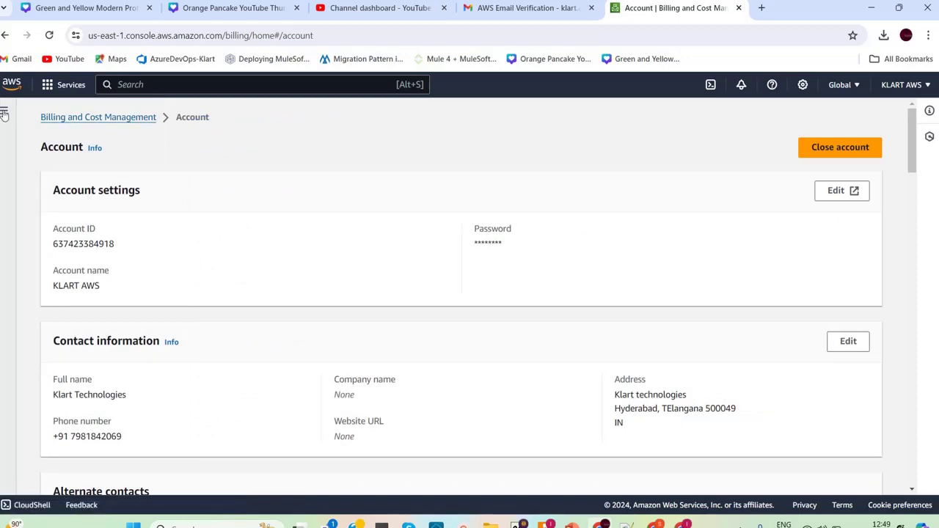
left_click(5, 112)
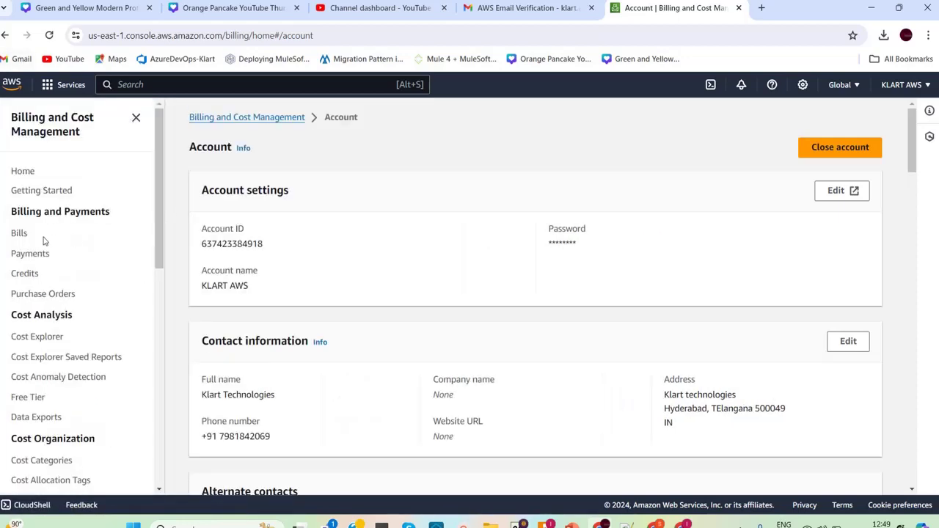
Scroll the navigation panel, then go to AWS Organizations from the account menu
left_click_drag(161, 257, 184, 460)
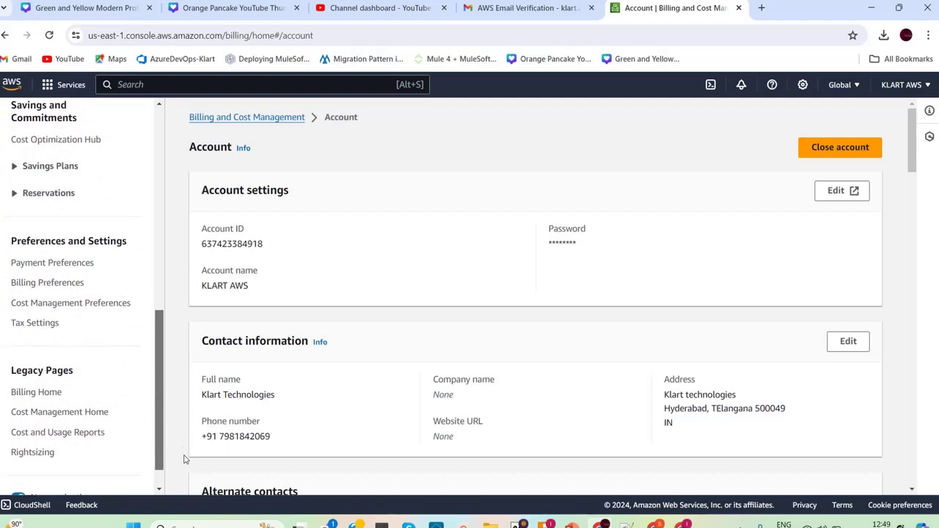
left_click_drag(184, 460, 184, 180)
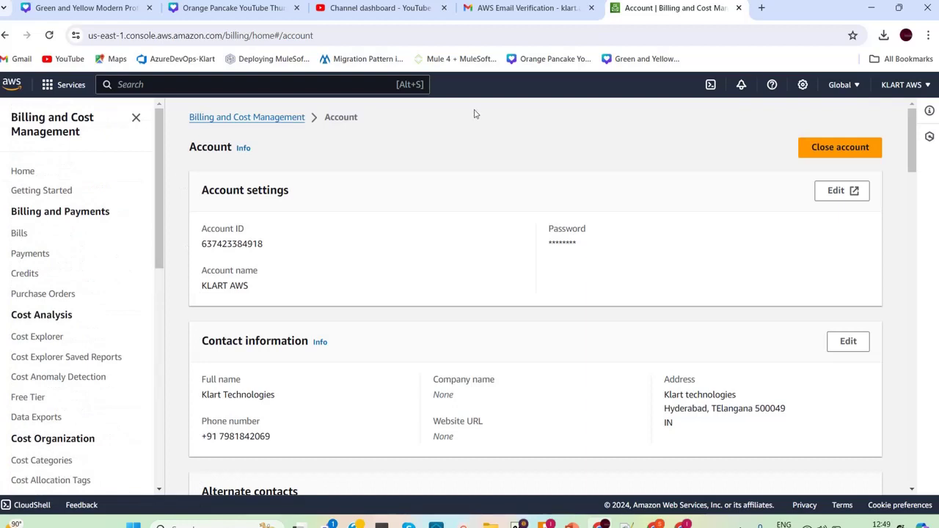
left_click(921, 89)
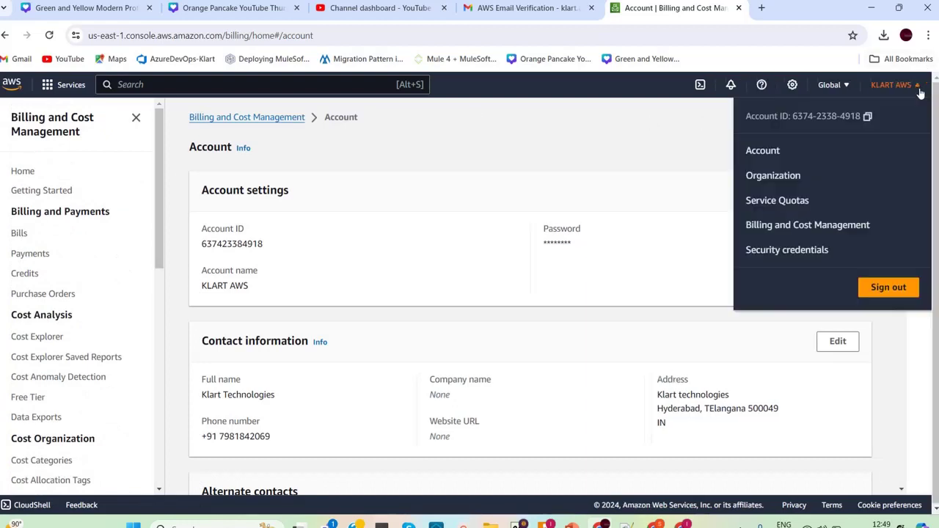
left_click(790, 179)
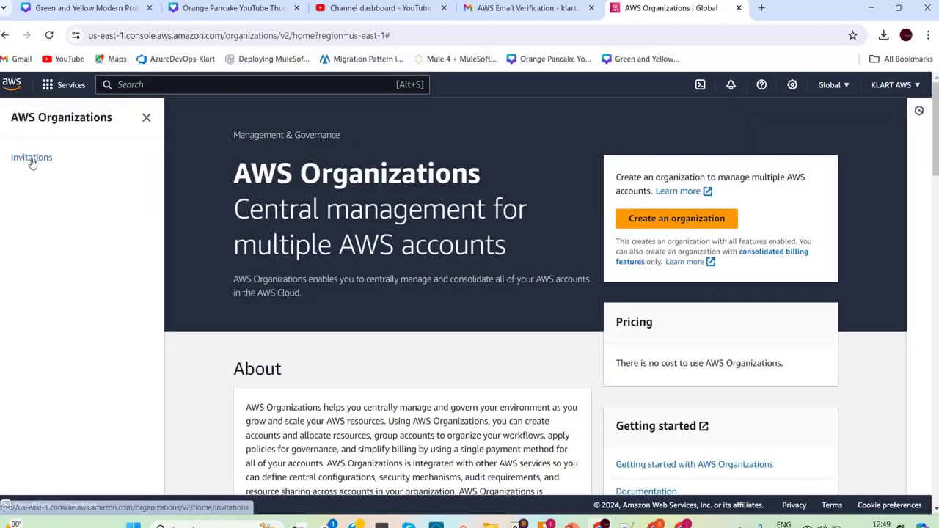
Show the AWS services catalogue over the Organizations page after briefly opening the account menu
left_click(54, 91)
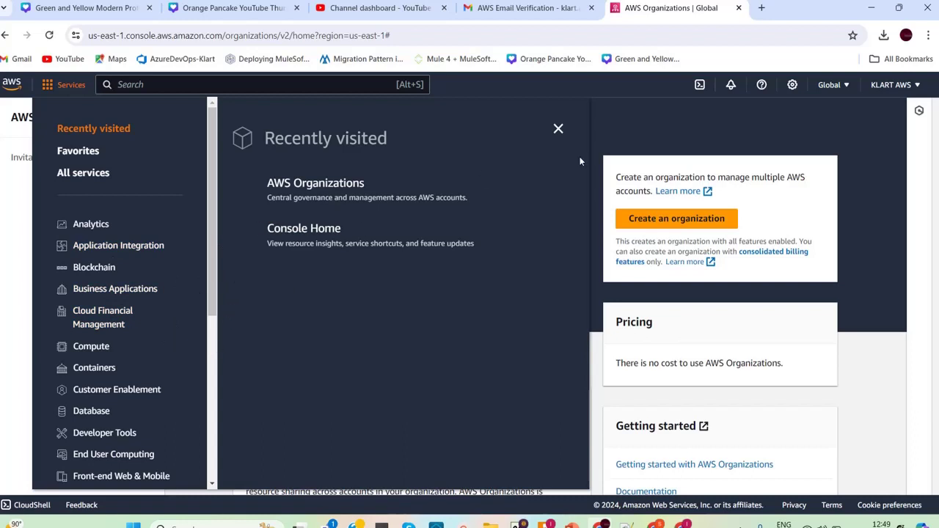
left_click(891, 87)
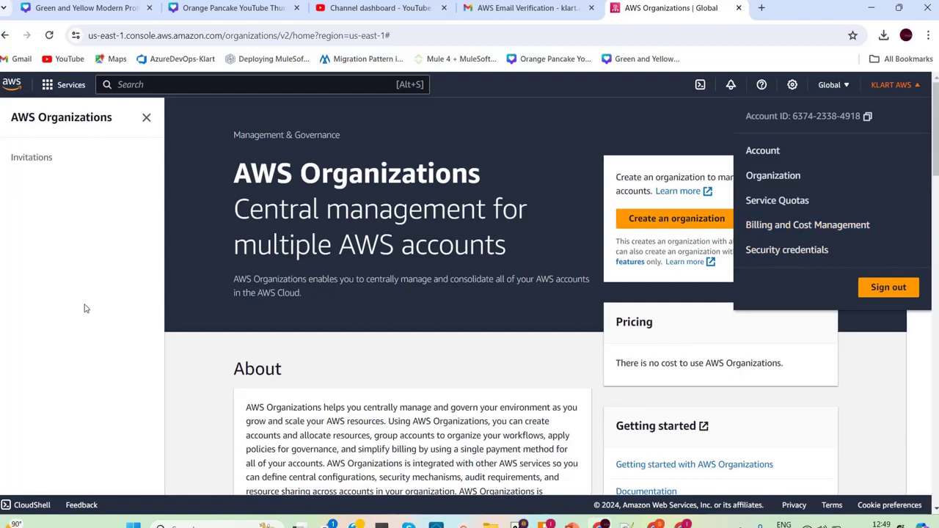
scroll(85, 308, "down", 10)
left_click(53, 91)
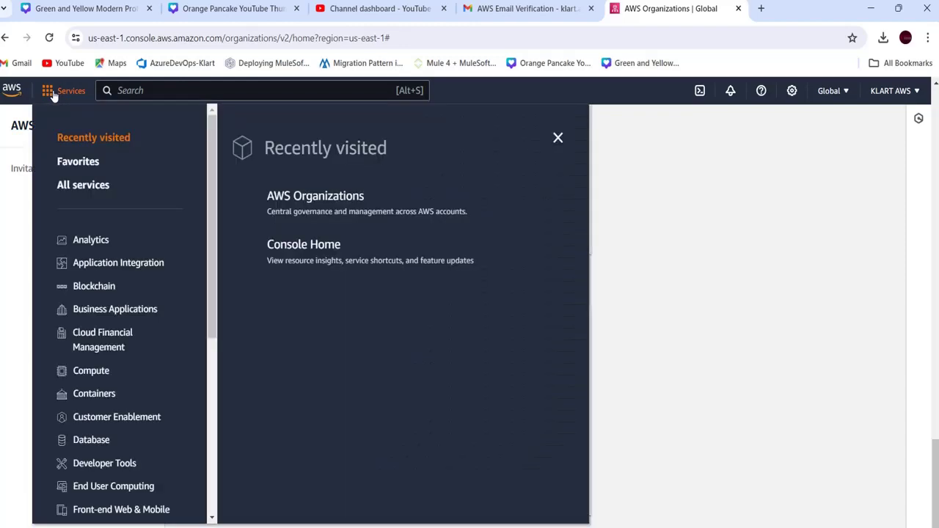
Search 'reso', star Resource Groups & Tag Editor as a favourite, and open its home page
left_click(155, 91)
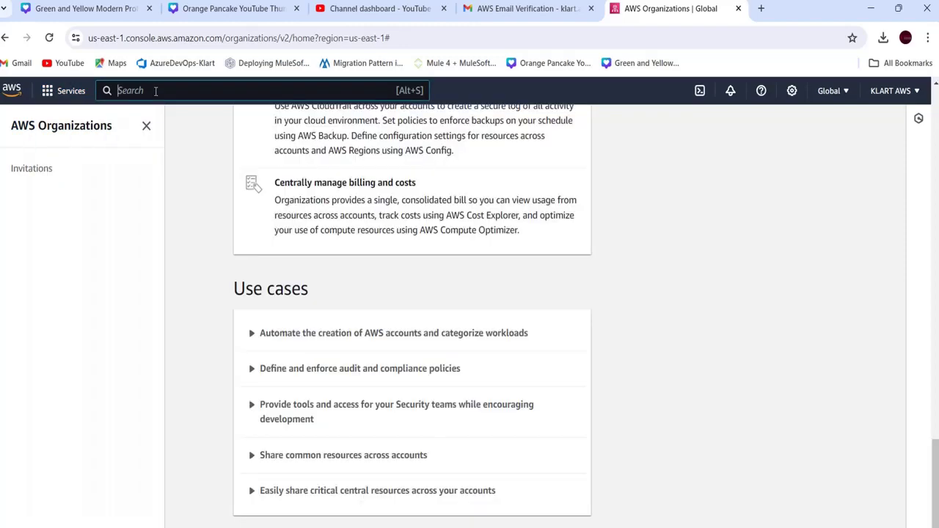
type("resour")
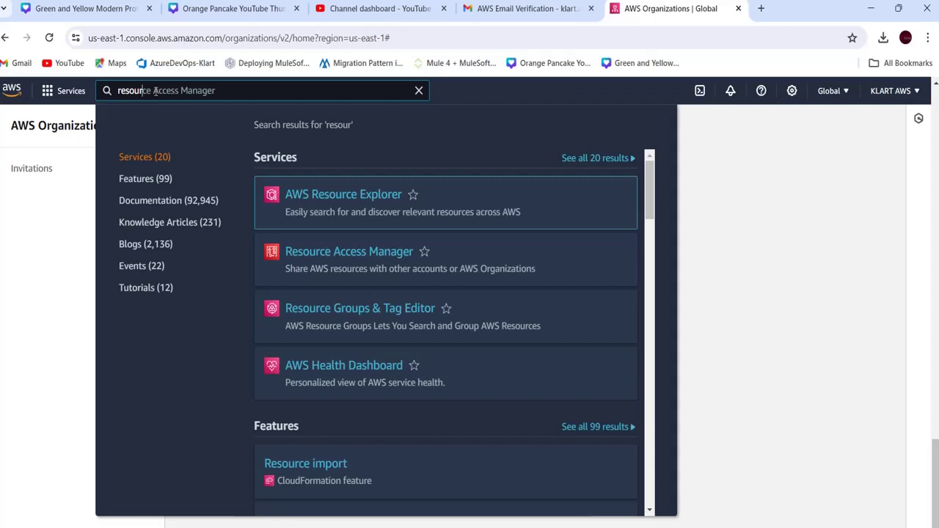
mouse_move(356, 321)
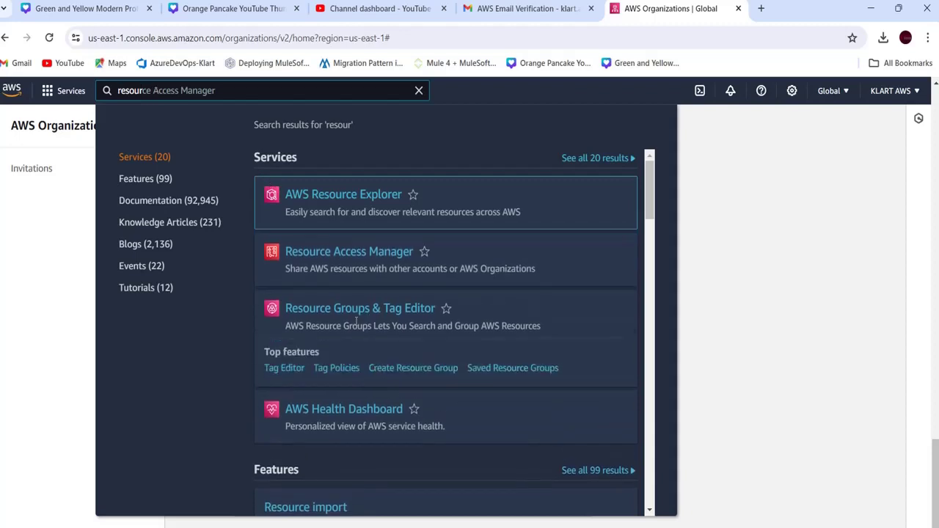
left_click(447, 309)
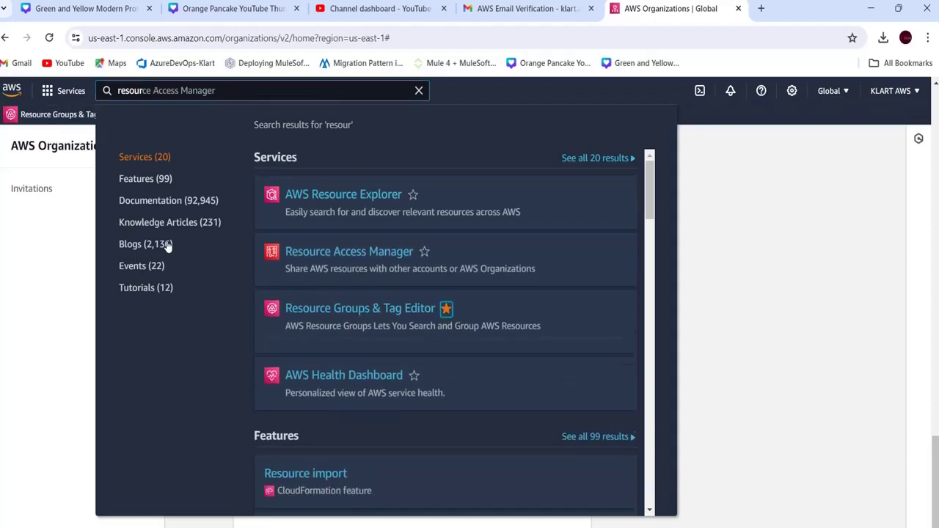
mouse_move(338, 348)
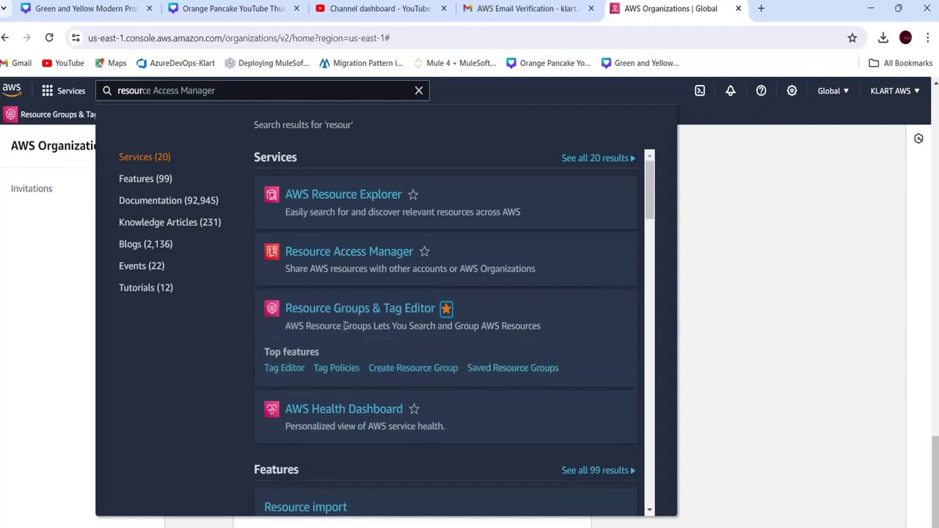
left_click(350, 317)
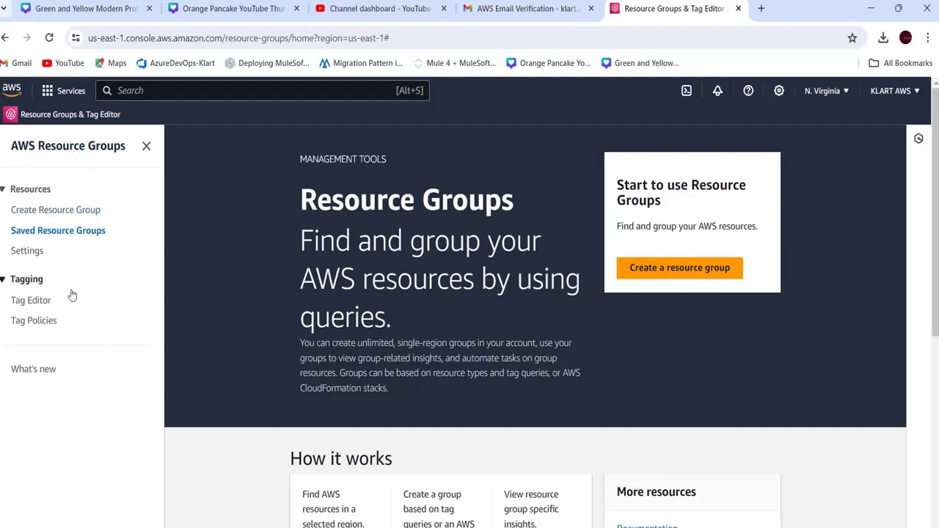
Open Tag Editor and replace the us-east-1 region filter with All regions
left_click(36, 301)
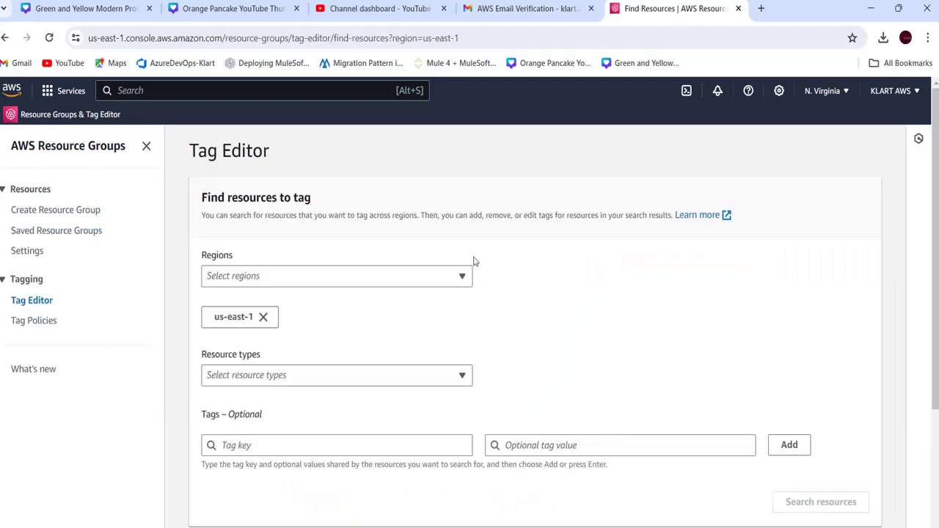
left_click(263, 317)
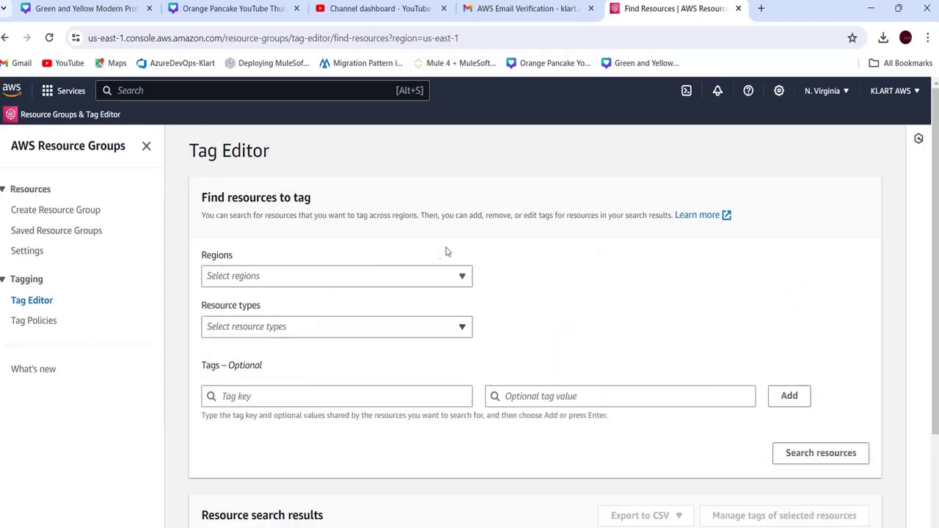
left_click(463, 276)
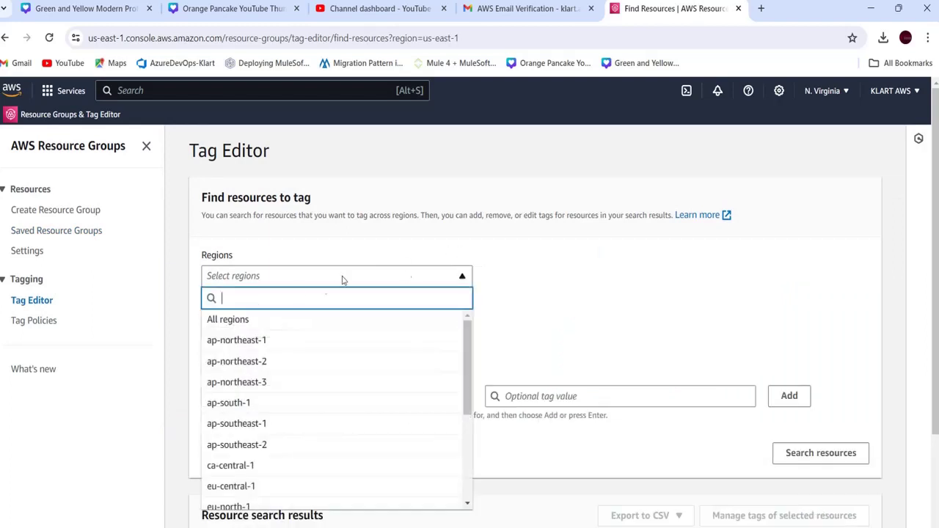
left_click(230, 327)
Set Resource types to All supported resource types and review the search form
left_click(367, 375)
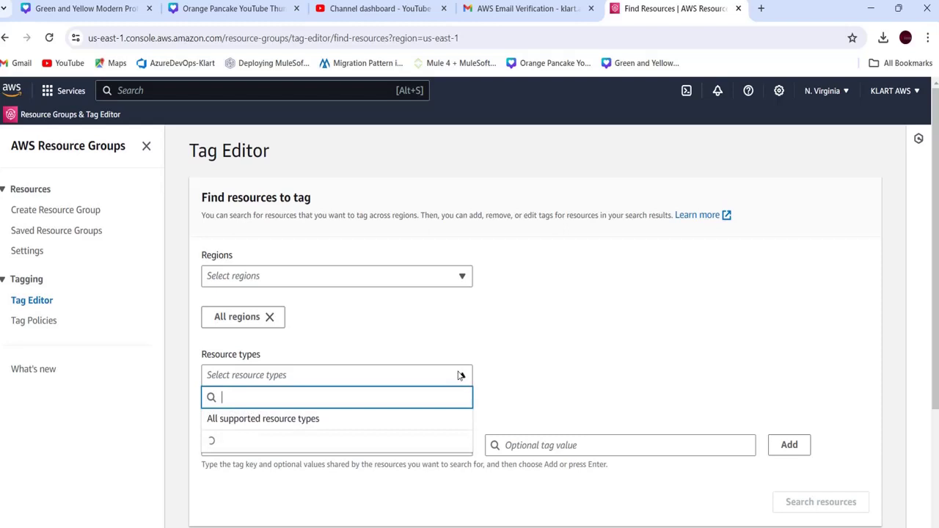
left_click(256, 419)
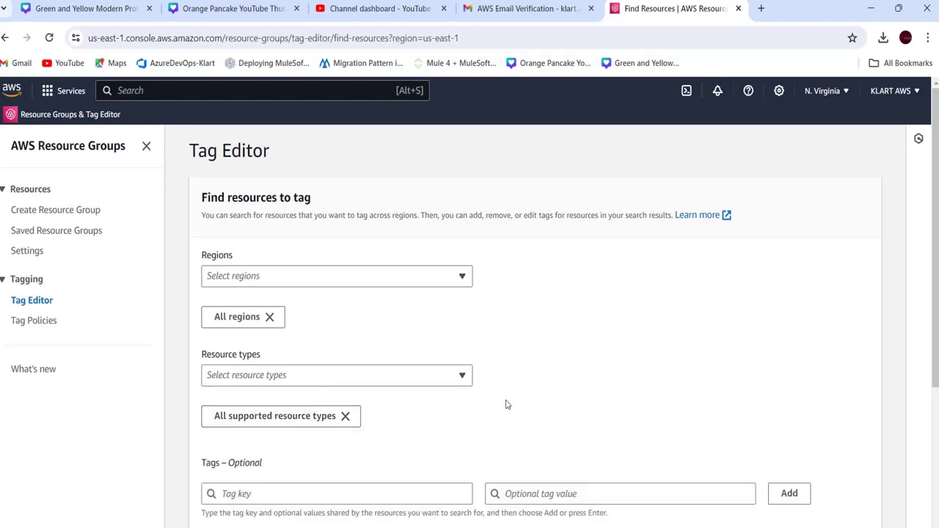
scroll(931, 234, "down", 3)
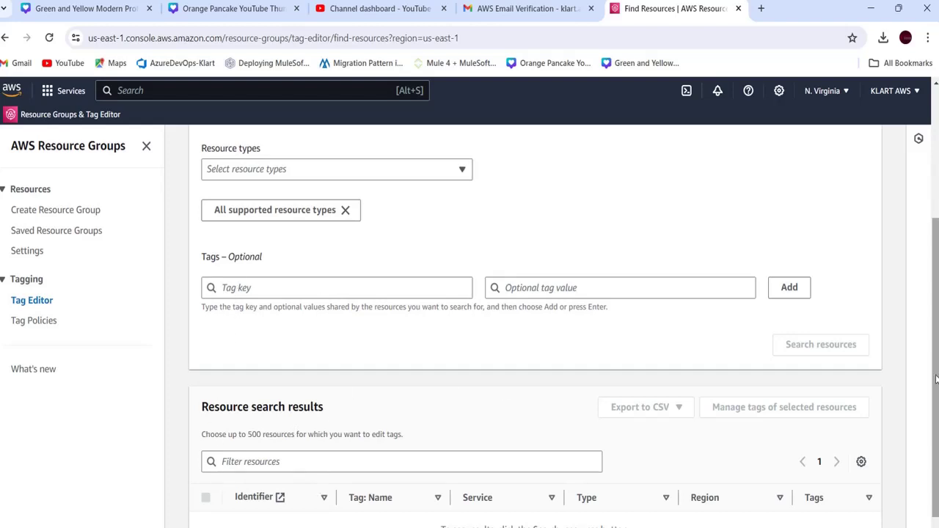
scroll(937, 378, "down", 1)
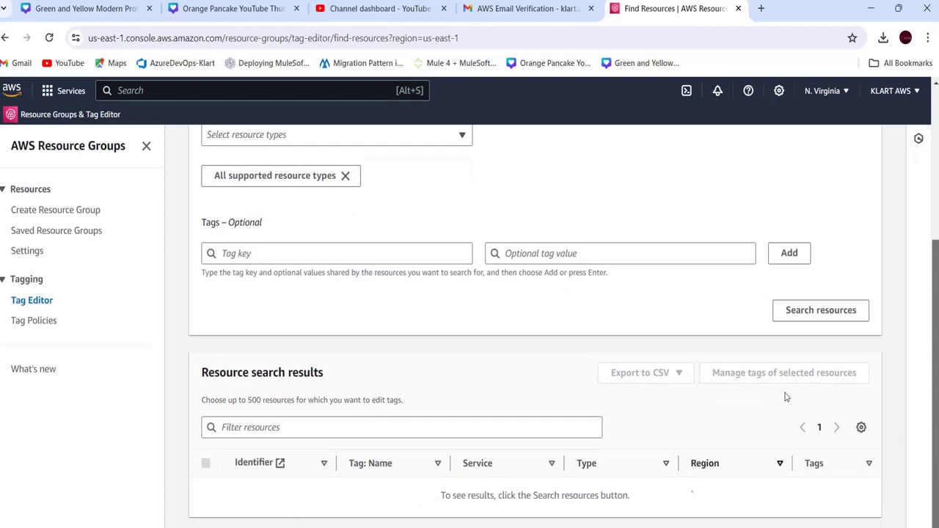
left_click_drag(936, 279, 935, 115)
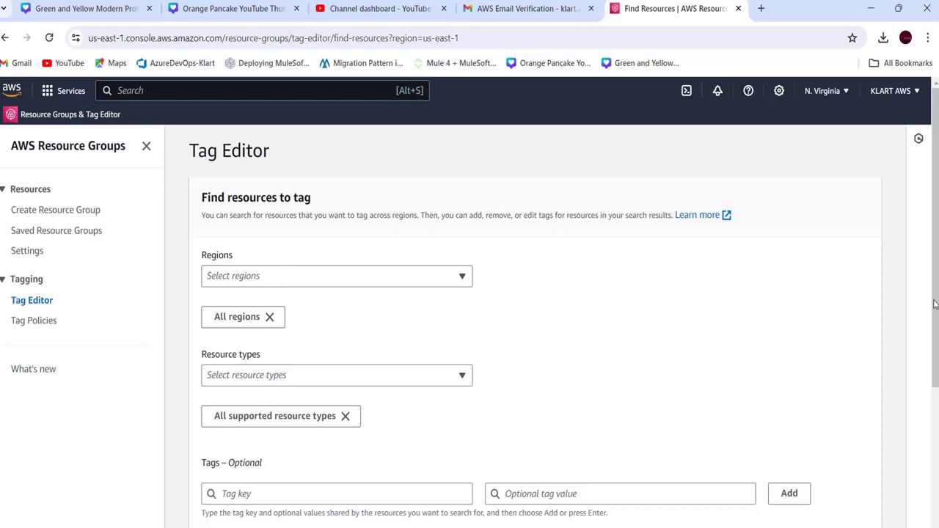
scroll(935, 304, "down", 3)
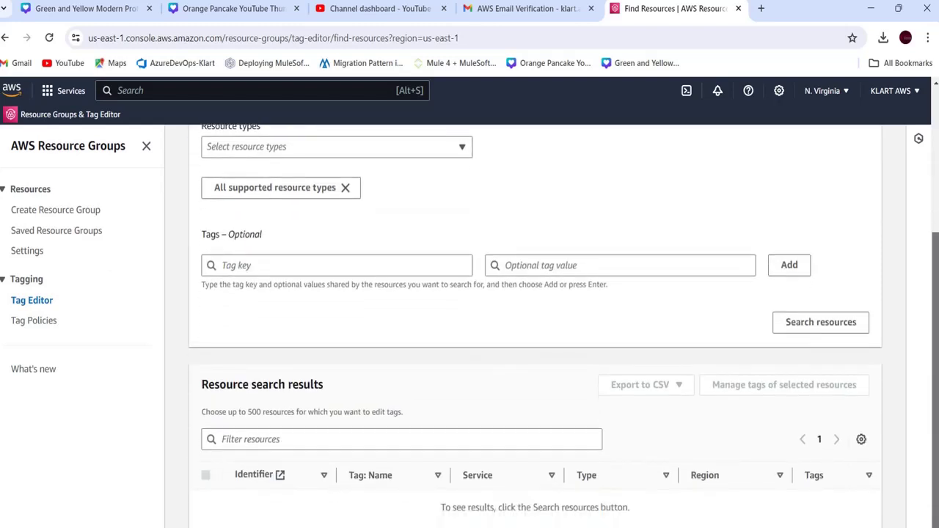
scroll(937, 225, "up", 3)
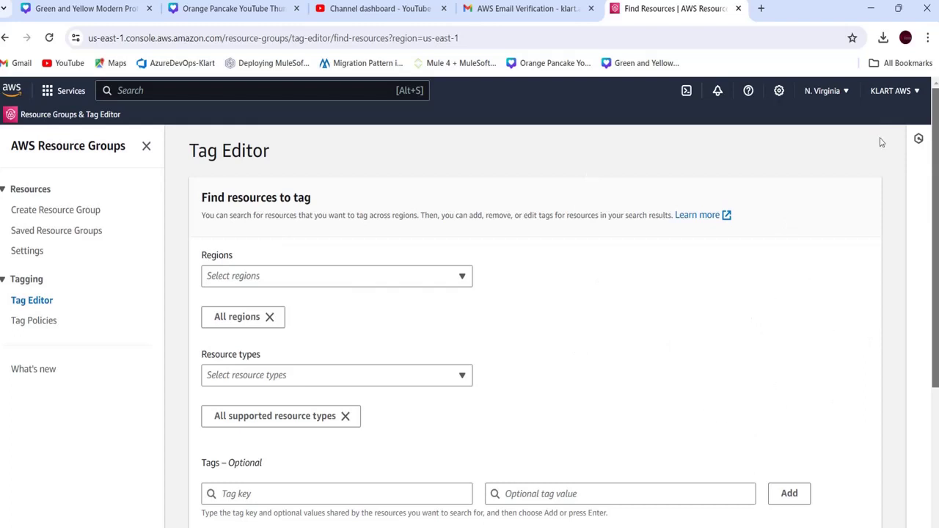
Go to the Account page from the account menu and choose Close account
left_click(917, 95)
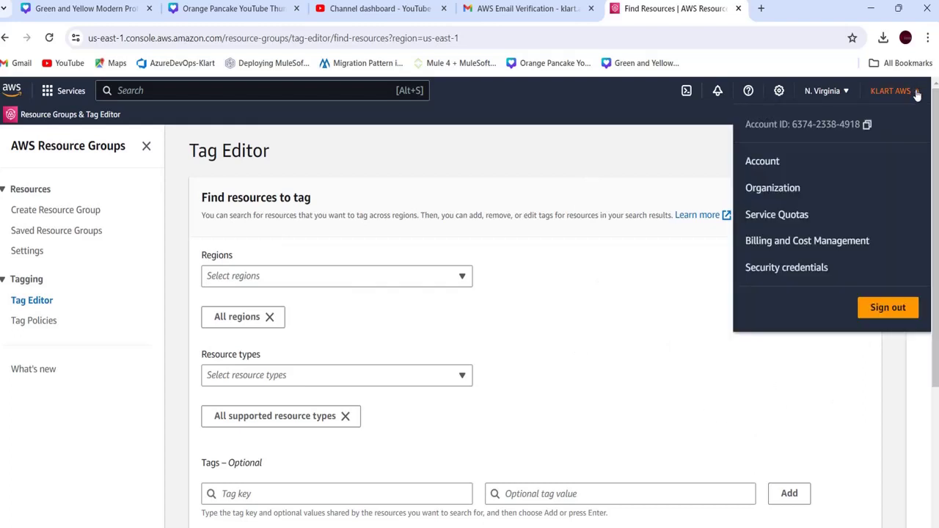
left_click(761, 163)
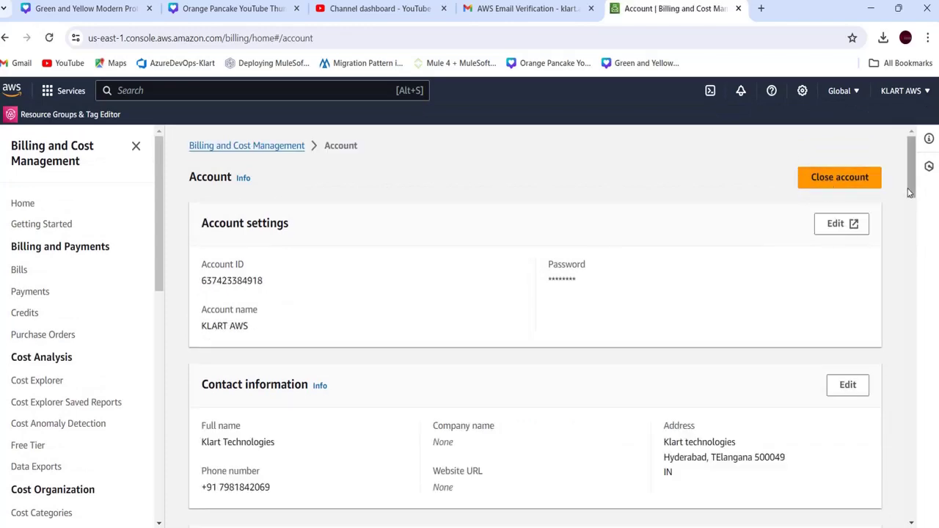
mouse_move(911, 191)
left_mouse_down()
mouse_move(926, 302)
mouse_move(926, 437)
mouse_move(926, 352)
mouse_move(938, 339)
mouse_move(938, 494)
mouse_move(927, 180)
left_mouse_up()
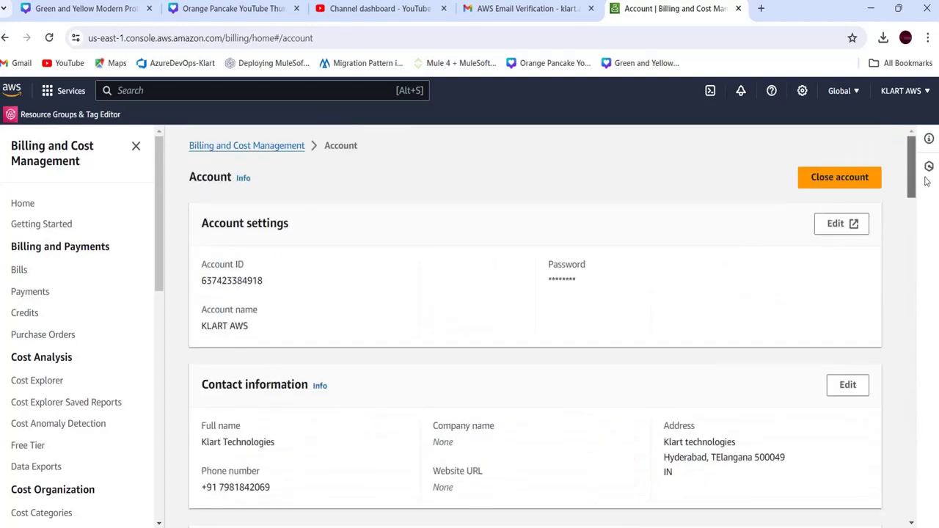
left_click(849, 179)
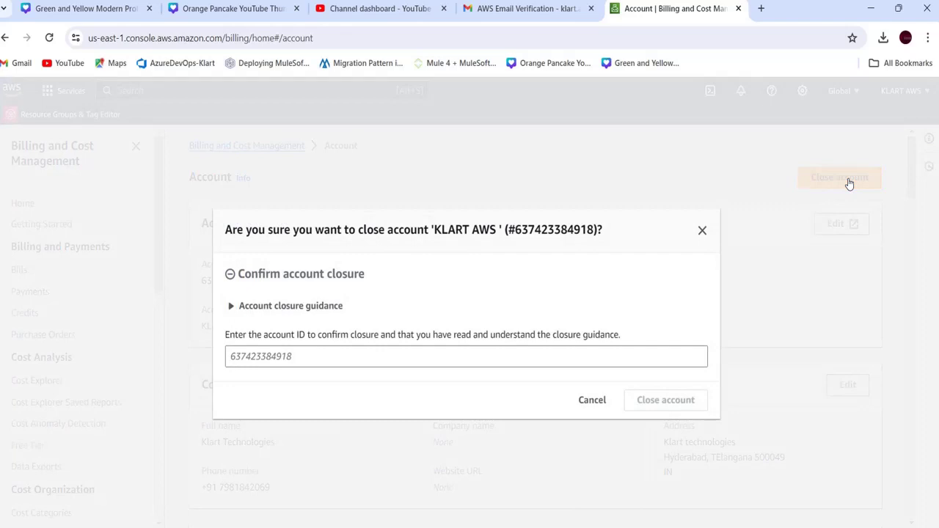
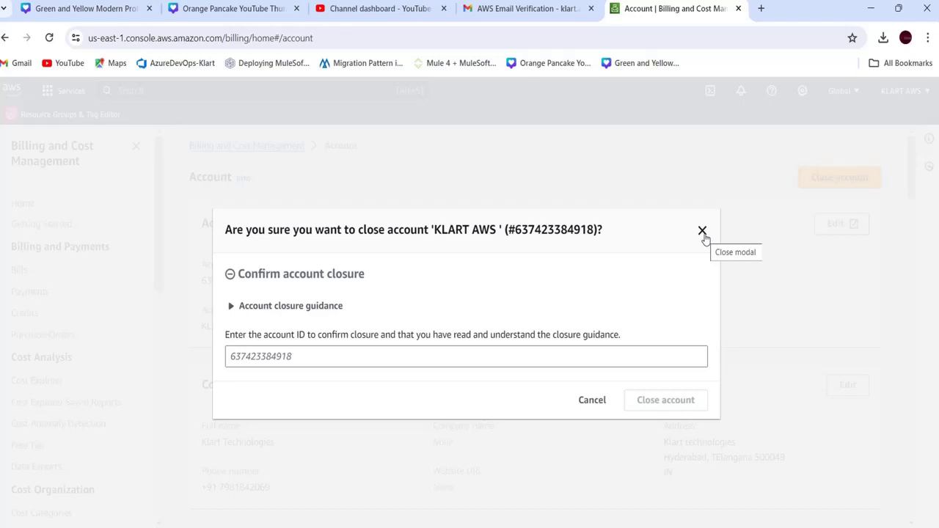
Dismiss the 'Are you sure you want to close account' confirmation, keeping the account open
left_click(702, 232)
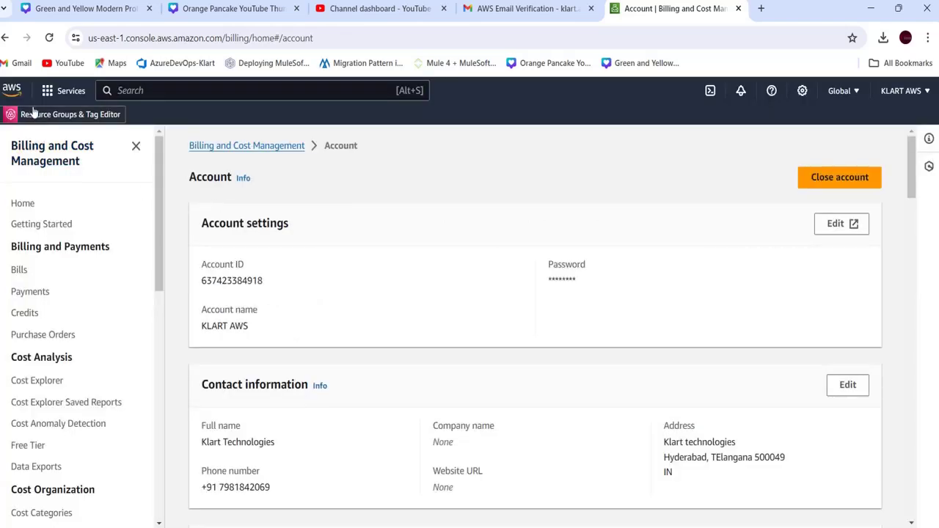
Star EC2 under Compute in All services, then search 'iam' and star IAM
left_click(44, 92)
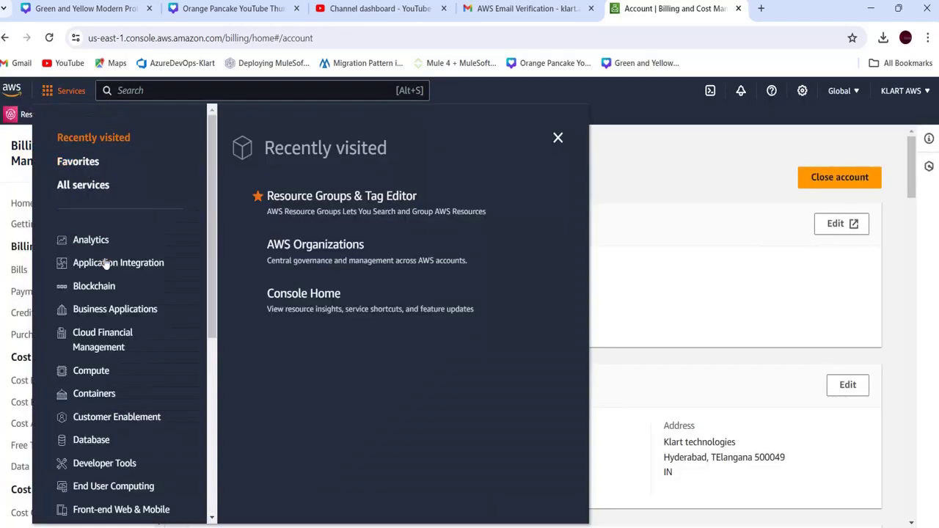
left_click(85, 185)
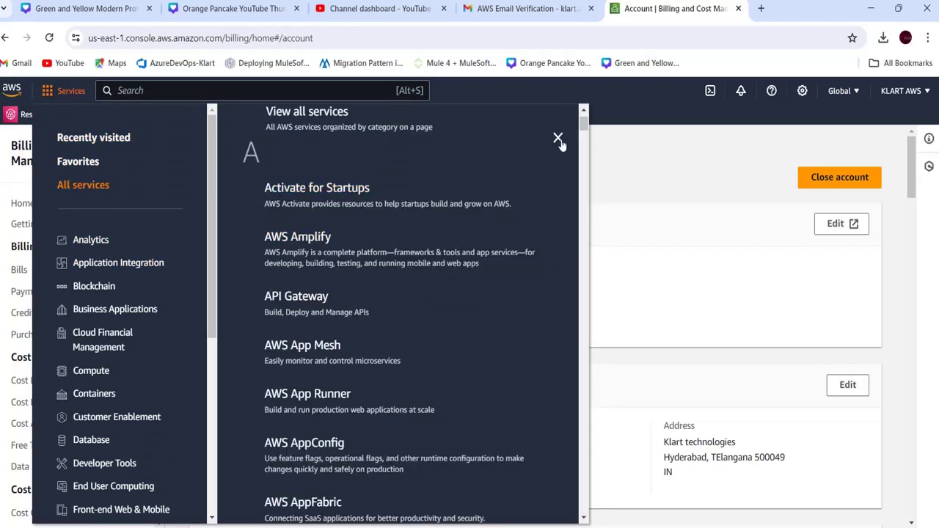
left_click(95, 371)
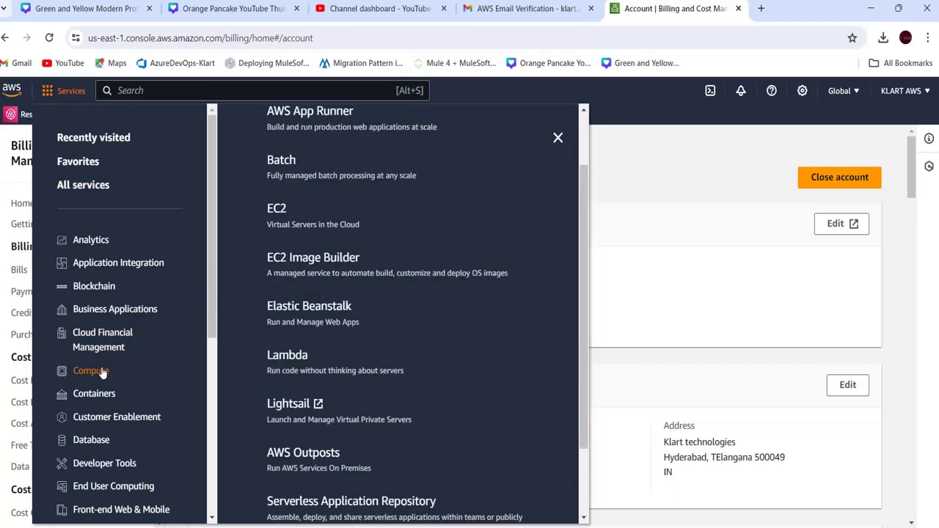
left_click(258, 209)
left_click(227, 88)
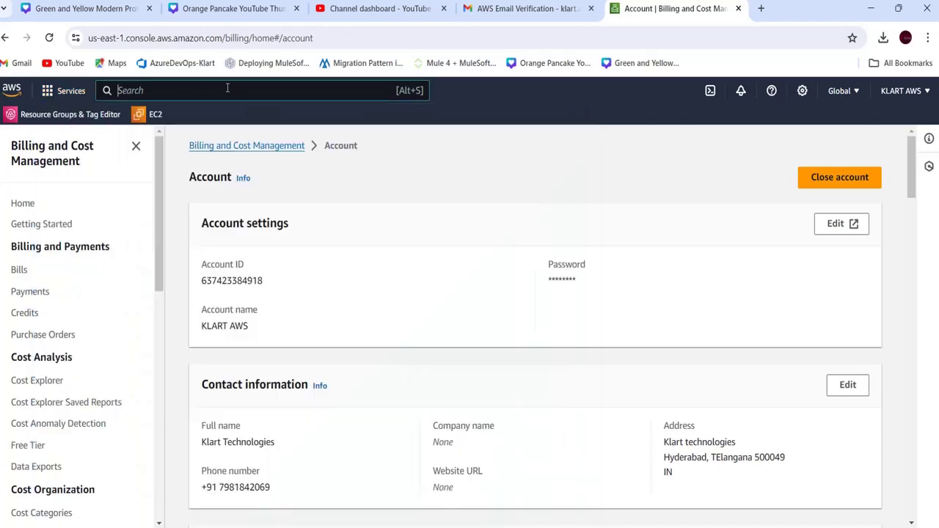
type("iam")
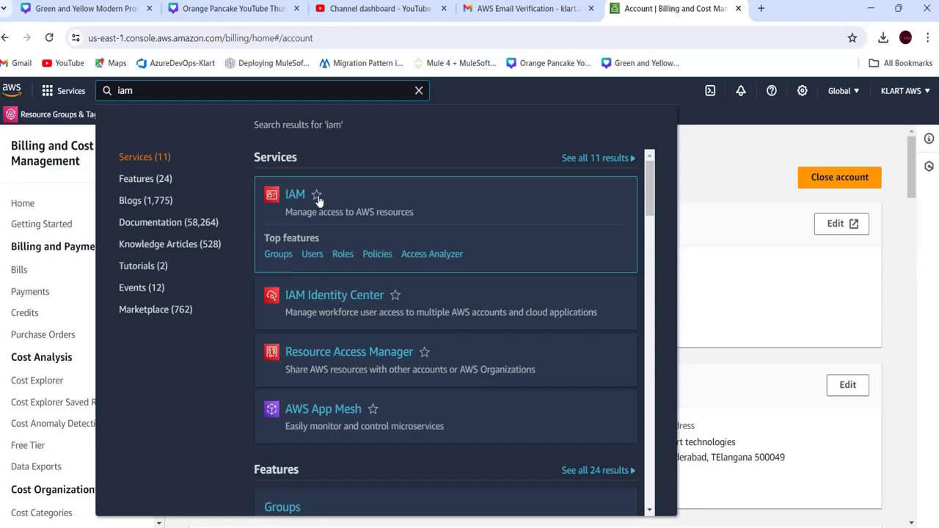
left_click(741, 138)
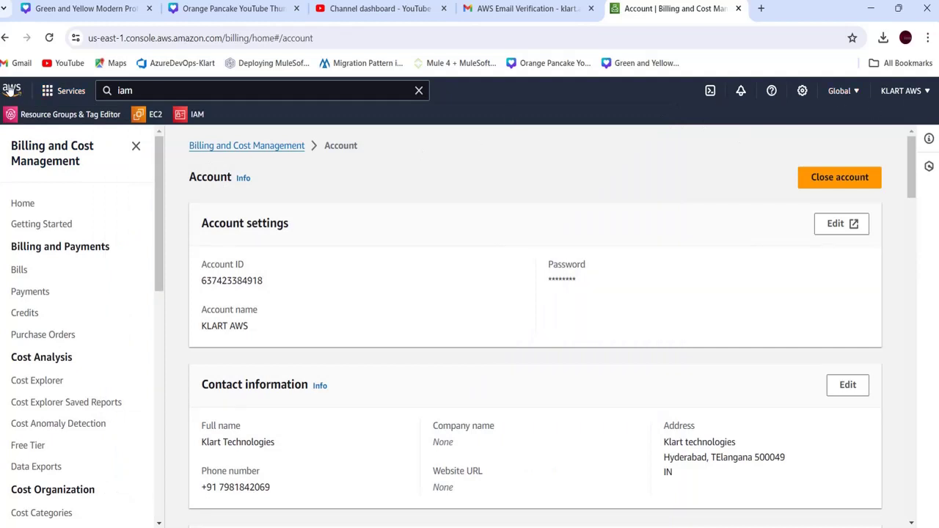
Go to Console Home and scroll its widgets from Recently visited to announcements and back
left_click(10, 90)
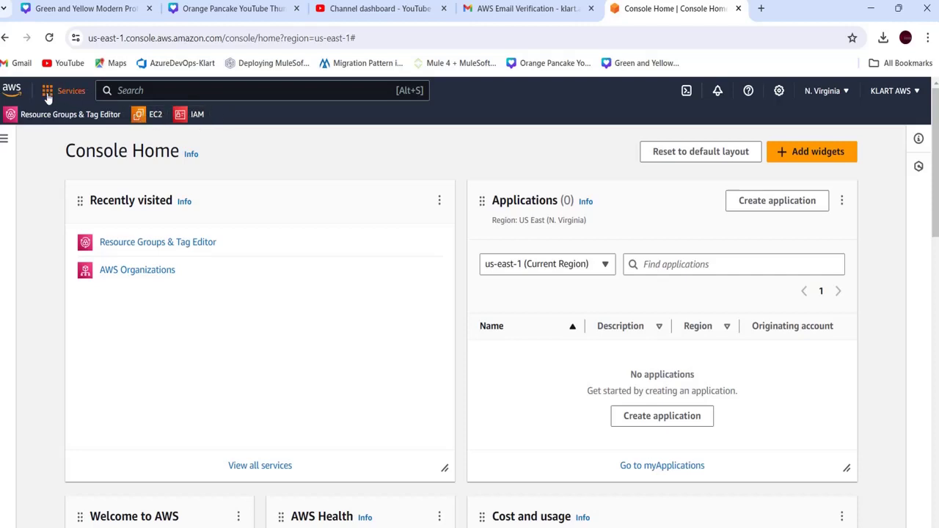
left_click(3, 140)
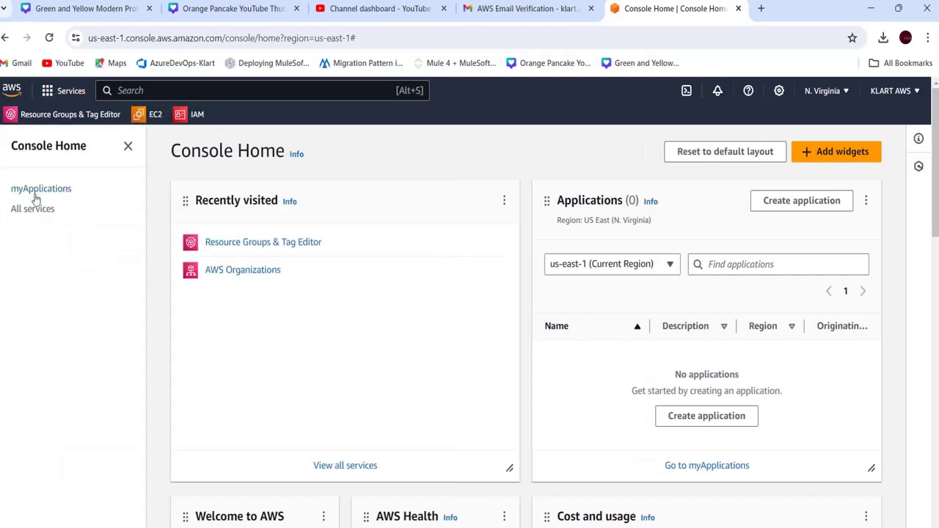
left_click(127, 148)
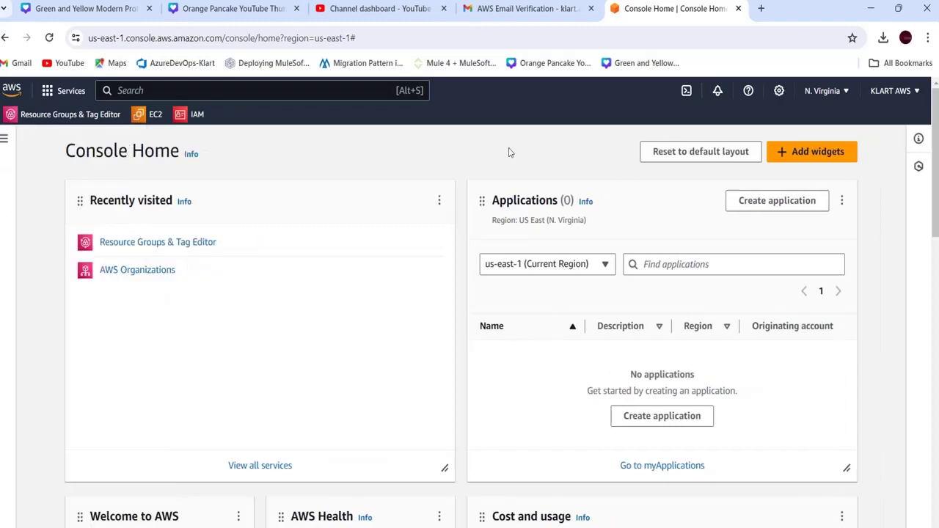
mouse_move(937, 200)
left_mouse_down()
mouse_move(937, 437)
mouse_move(910, 150)
left_mouse_up()
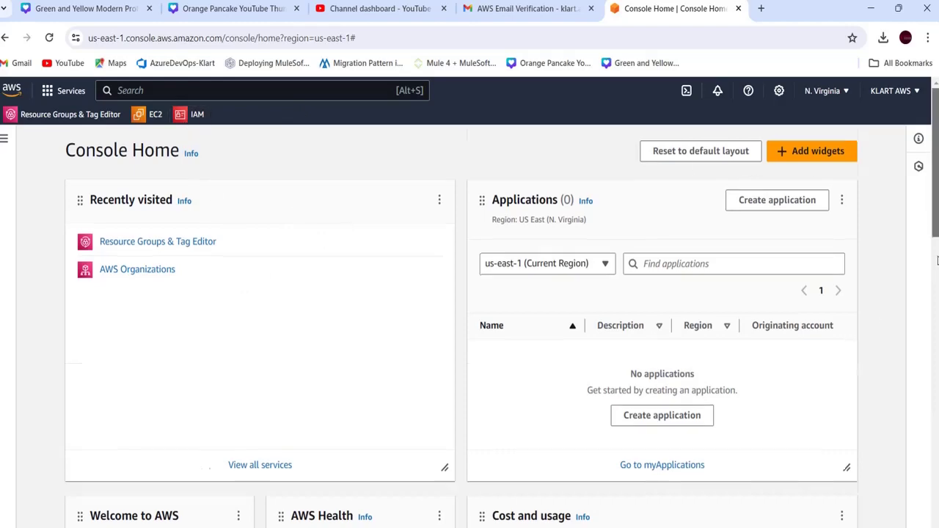
left_click_drag(937, 259, 937, 514)
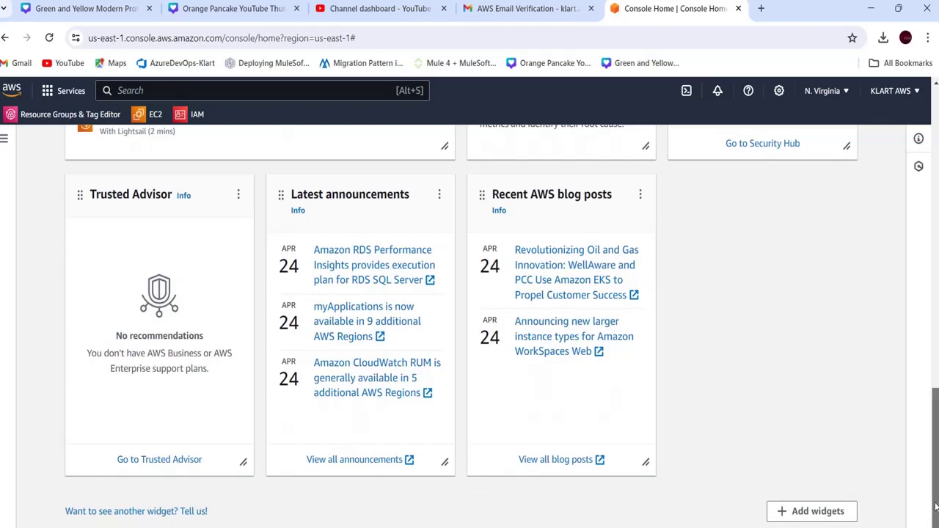
left_click_drag(936, 506, 931, 180)
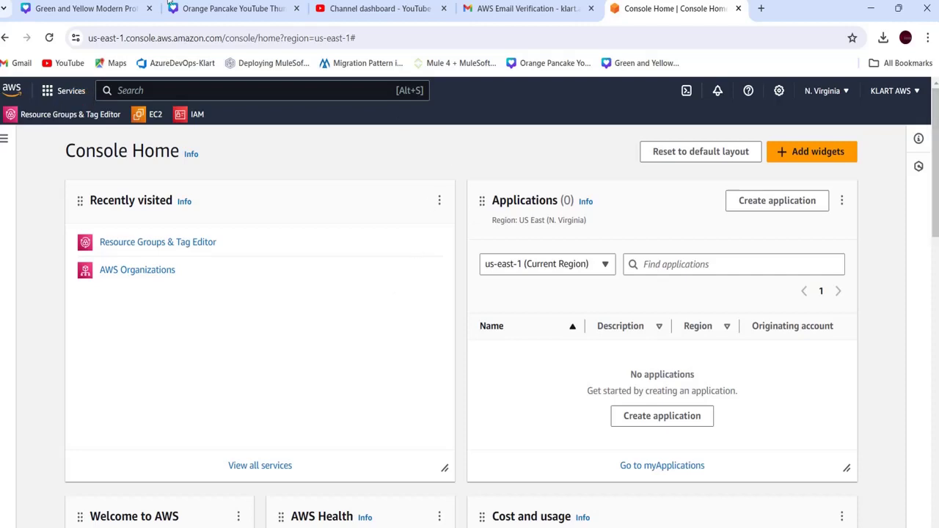
In the Gmail inbox, read the AWS Cost Anomaly Detection email through to the end
left_click(511, 10)
left_click(918, 98)
left_click(66, 190)
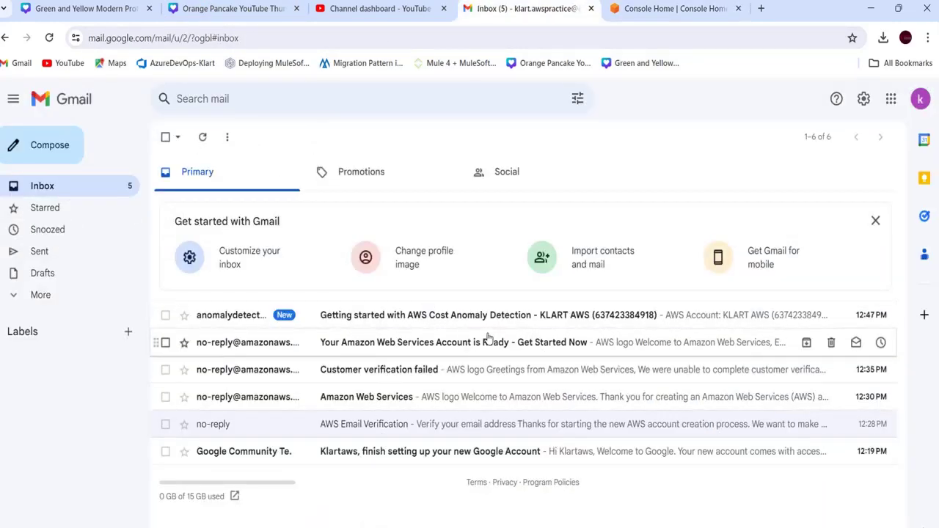
left_click(432, 325)
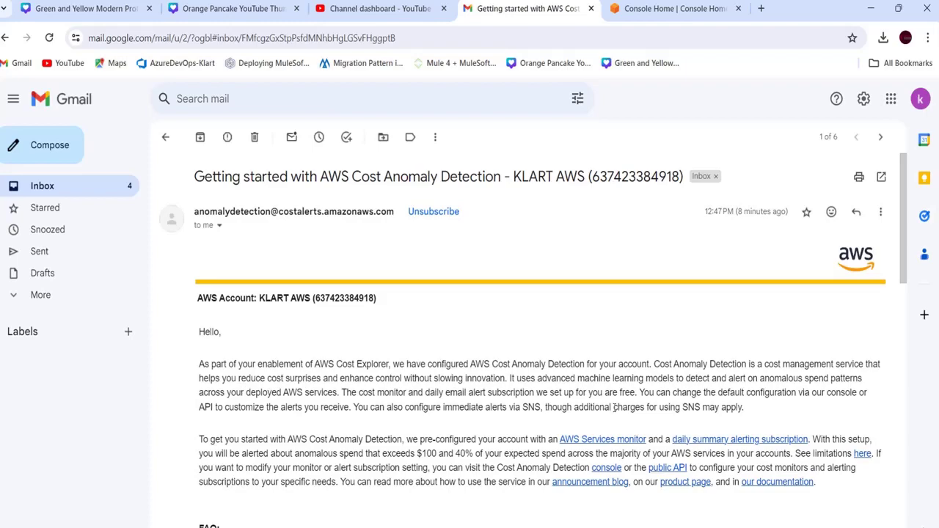
left_click_drag(905, 277, 912, 331)
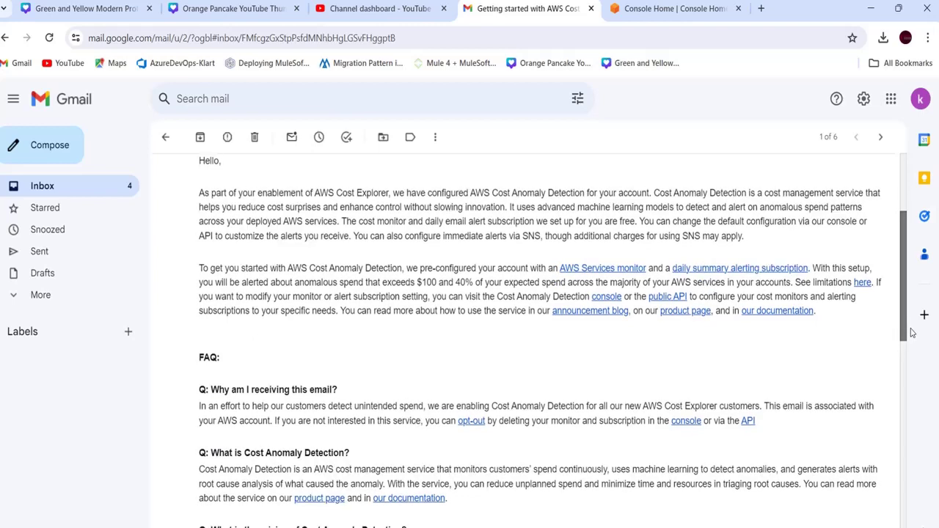
left_click_drag(912, 332, 893, 226)
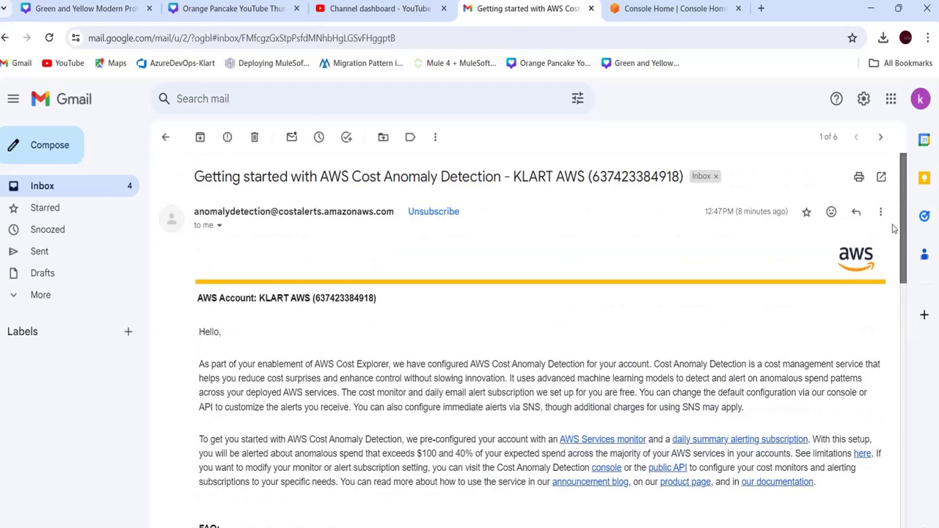
left_click(166, 137)
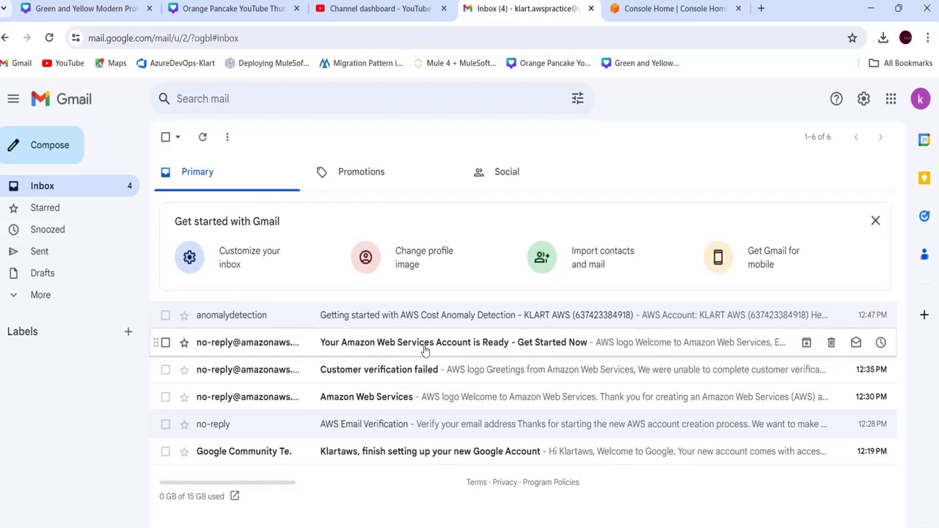
Read the 'Your Amazon Web Services Account is Ready' email, then return to Console Home
left_click(425, 351)
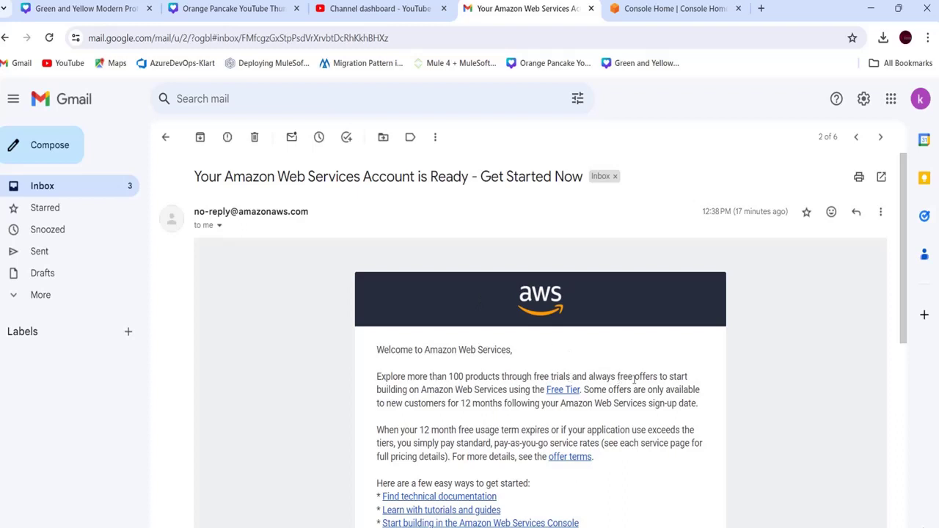
left_click(166, 137)
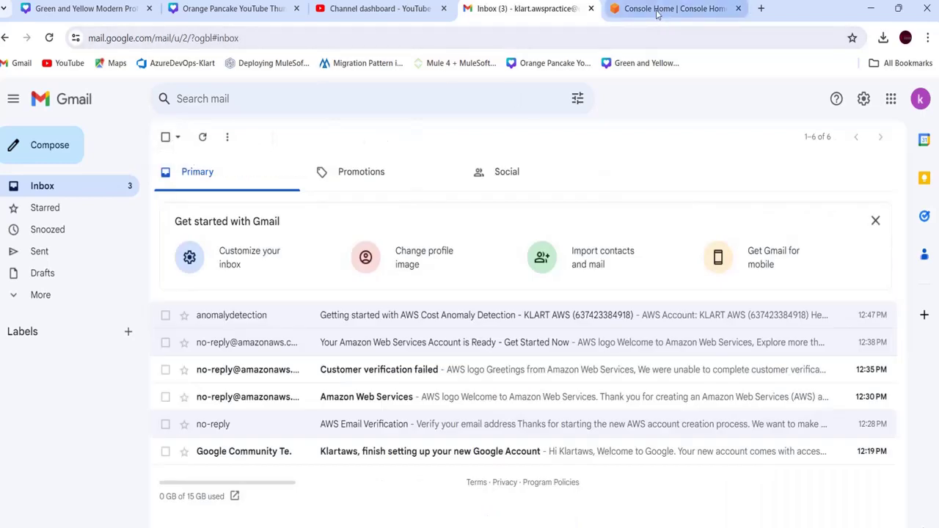
left_click(657, 9)
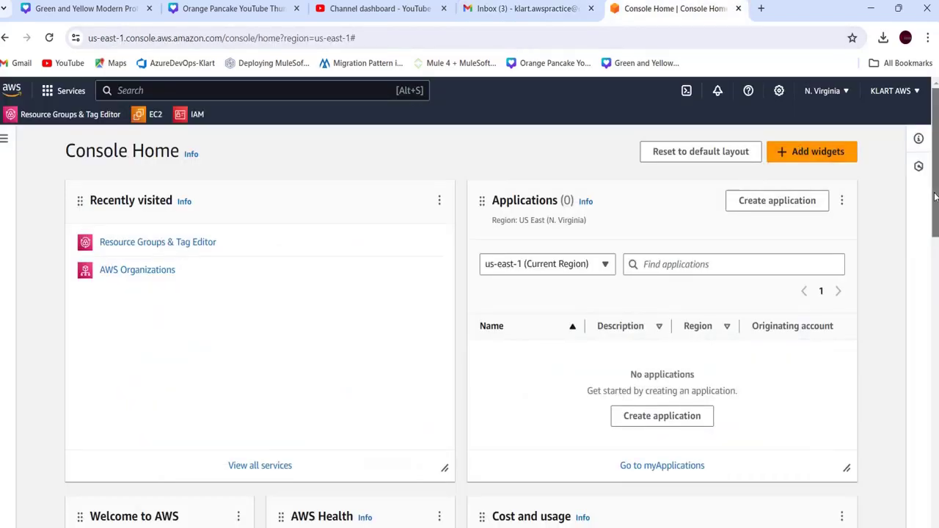
Glance at the All services list, then choose Sign out from the account dropdown
left_click_drag(936, 196, 935, 118)
left_click(48, 91)
left_click(79, 185)
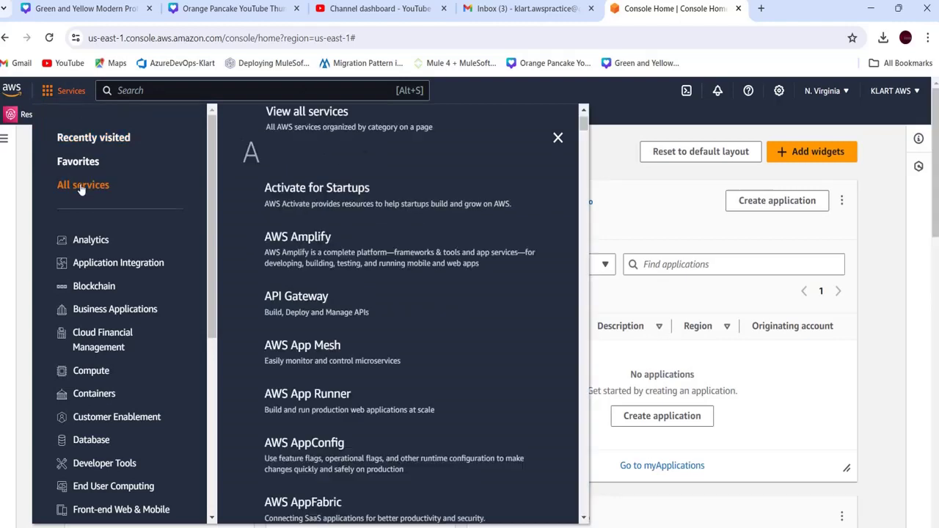
left_click(893, 302)
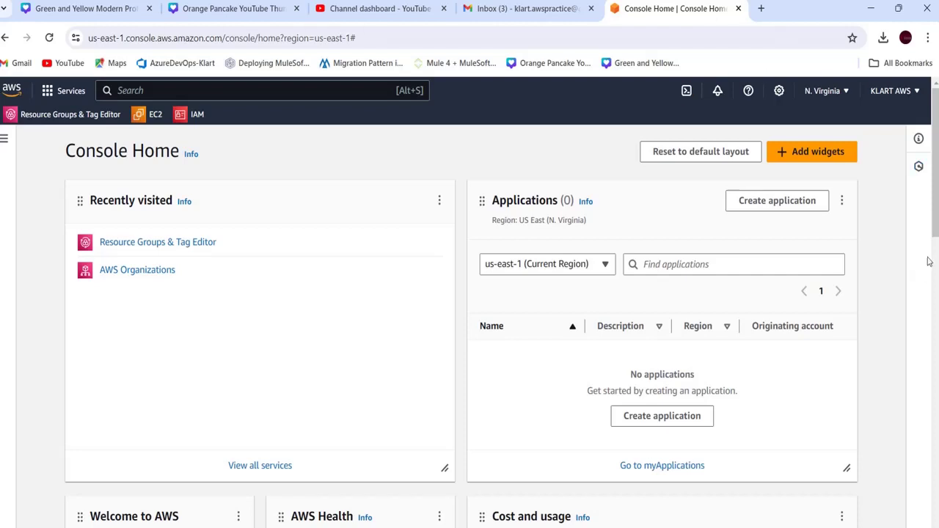
left_click(917, 93)
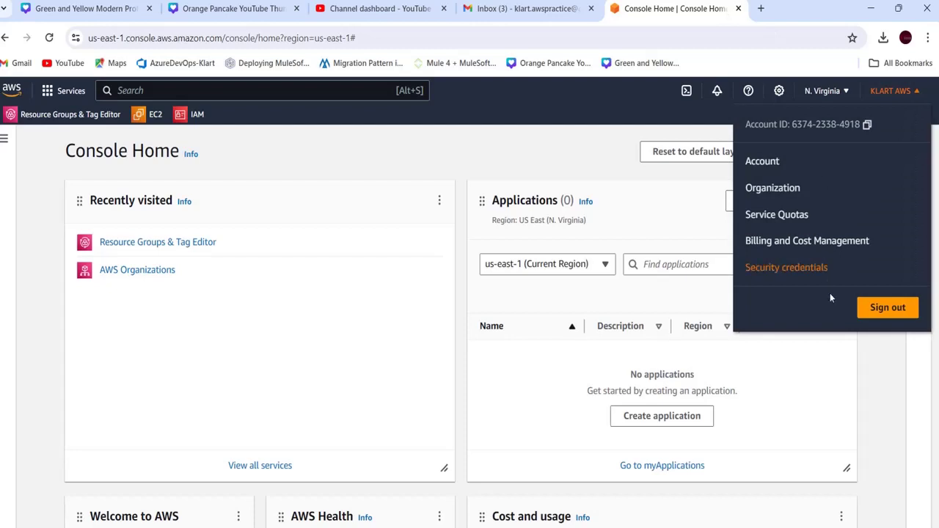
left_click(888, 307)
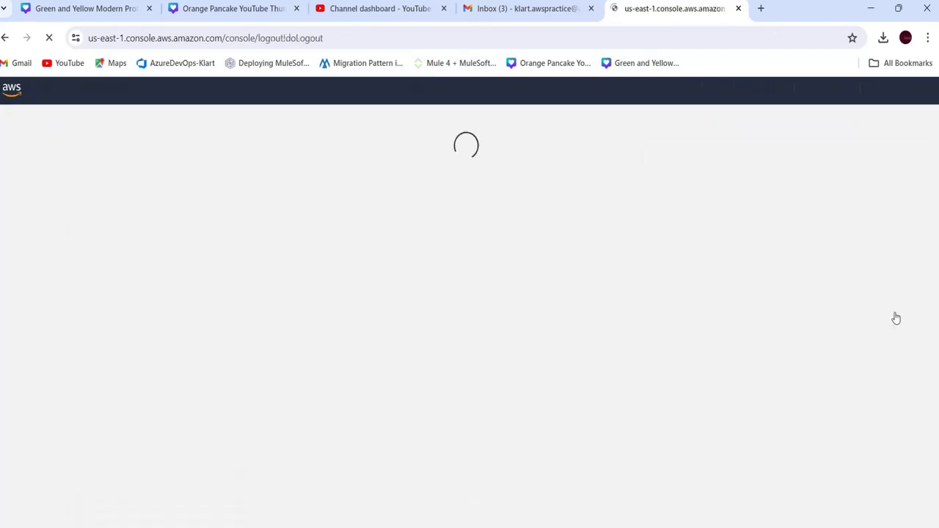